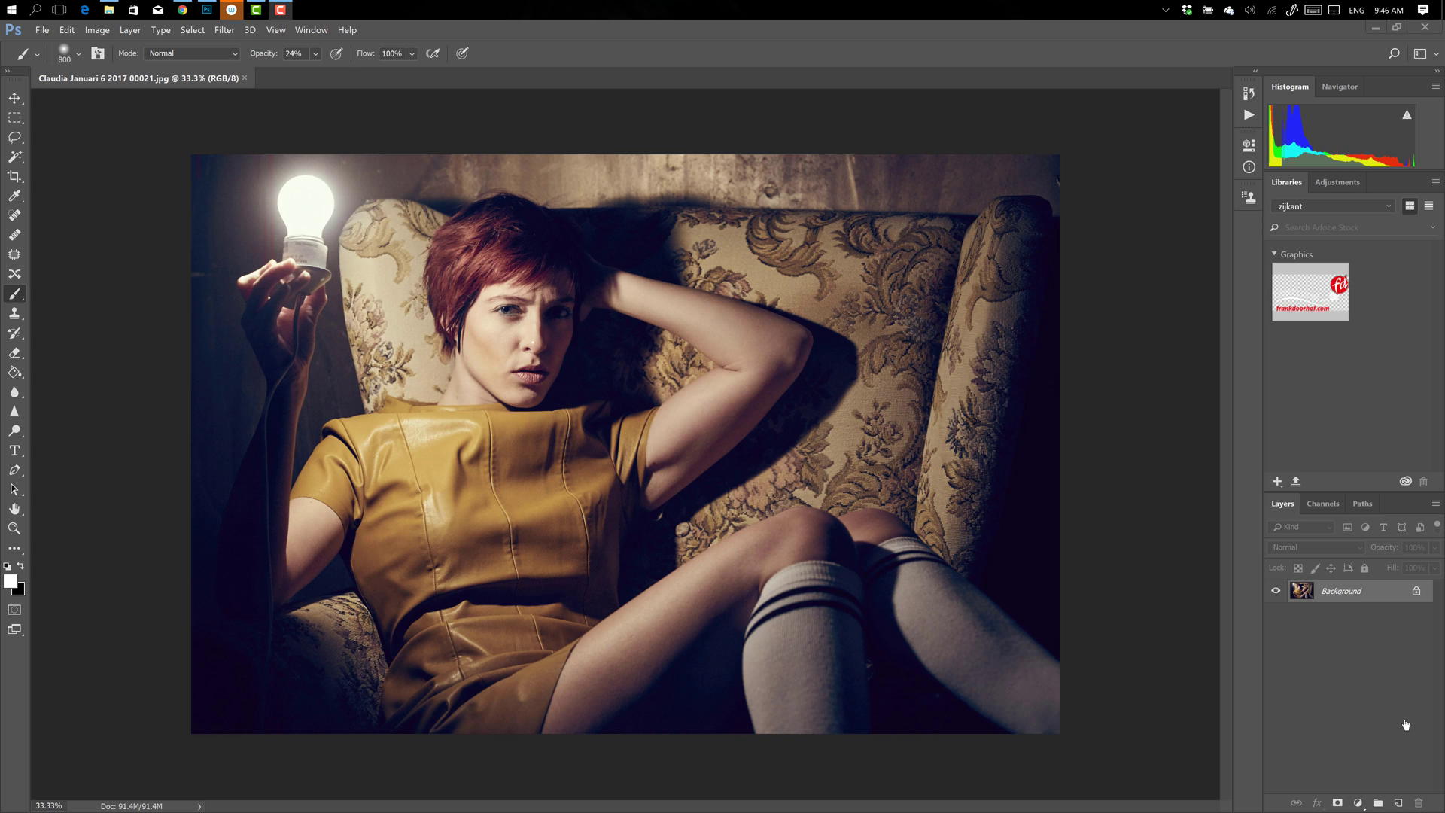
click(1302, 591)
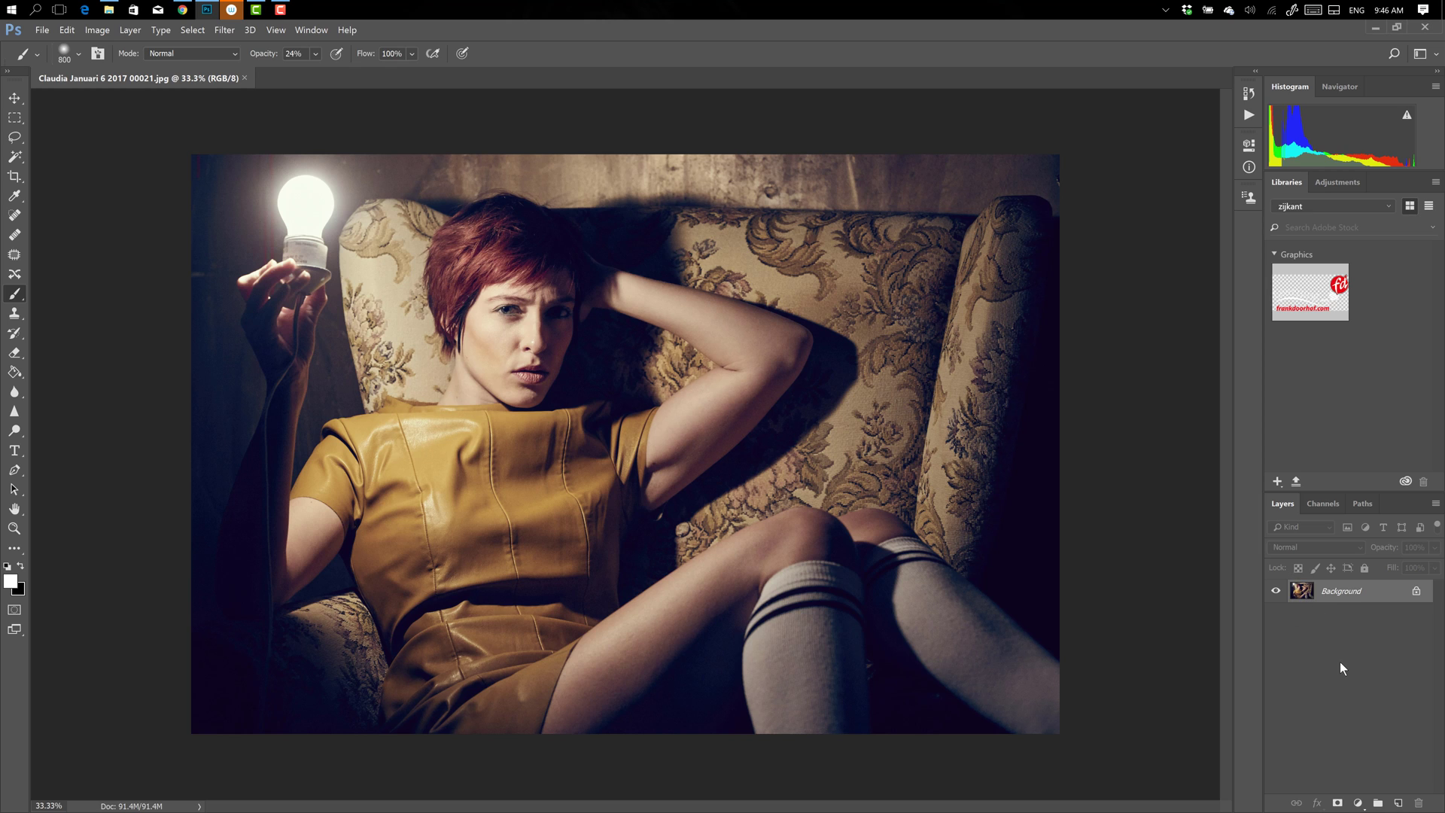
drag(1303, 591, 1400, 803)
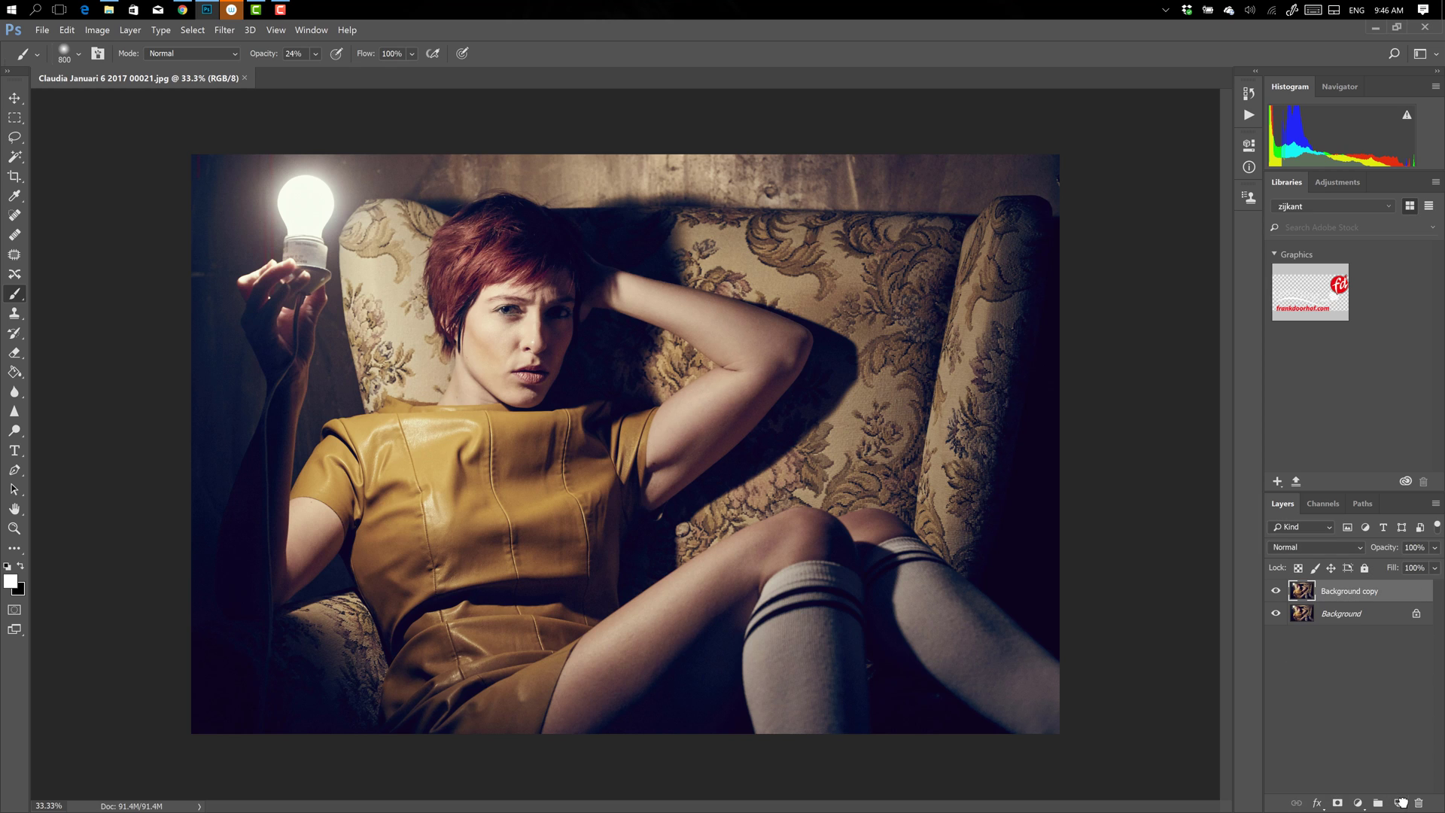
click(1278, 592)
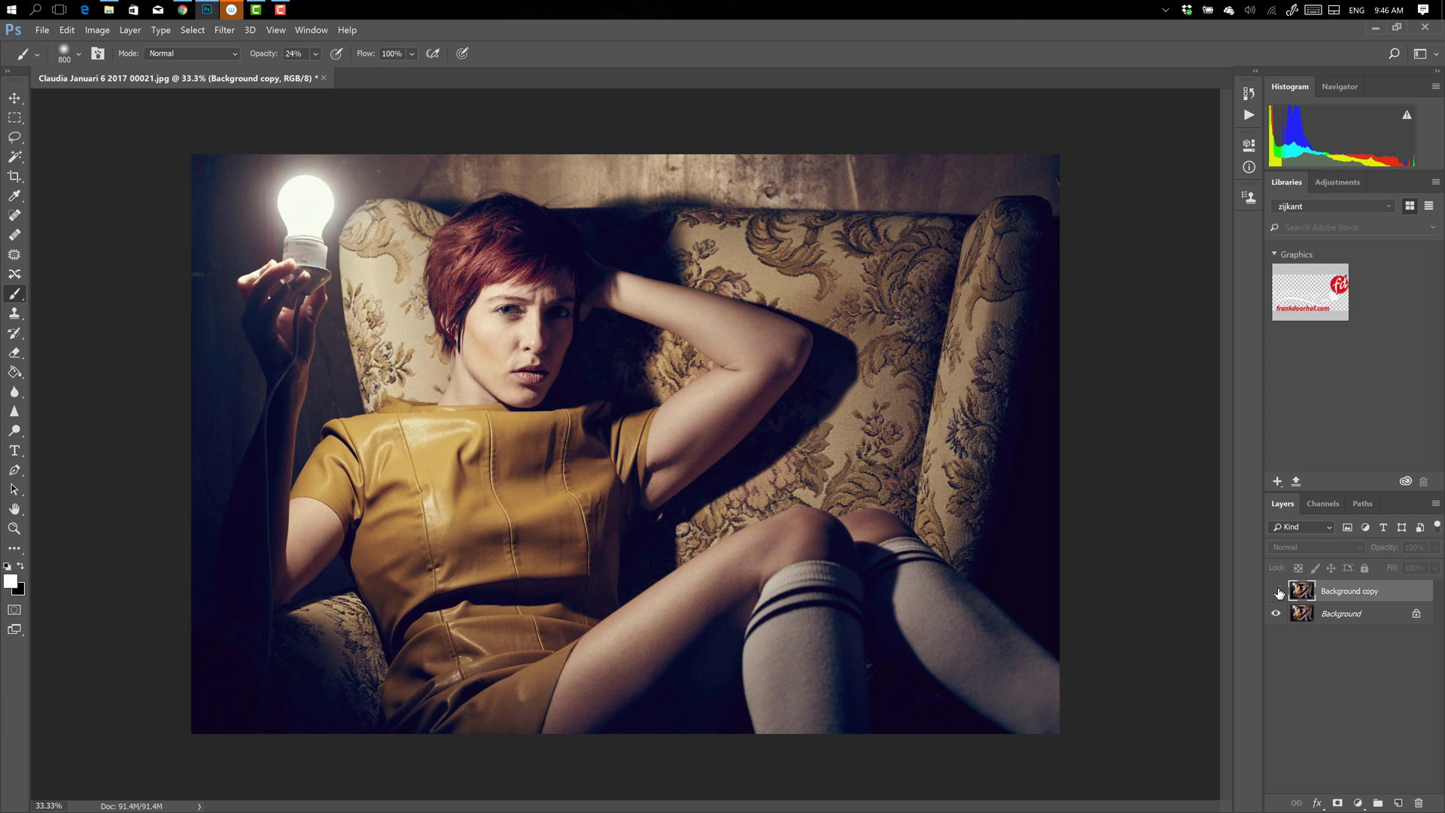
click(1278, 592)
drag(1314, 596, 1419, 803)
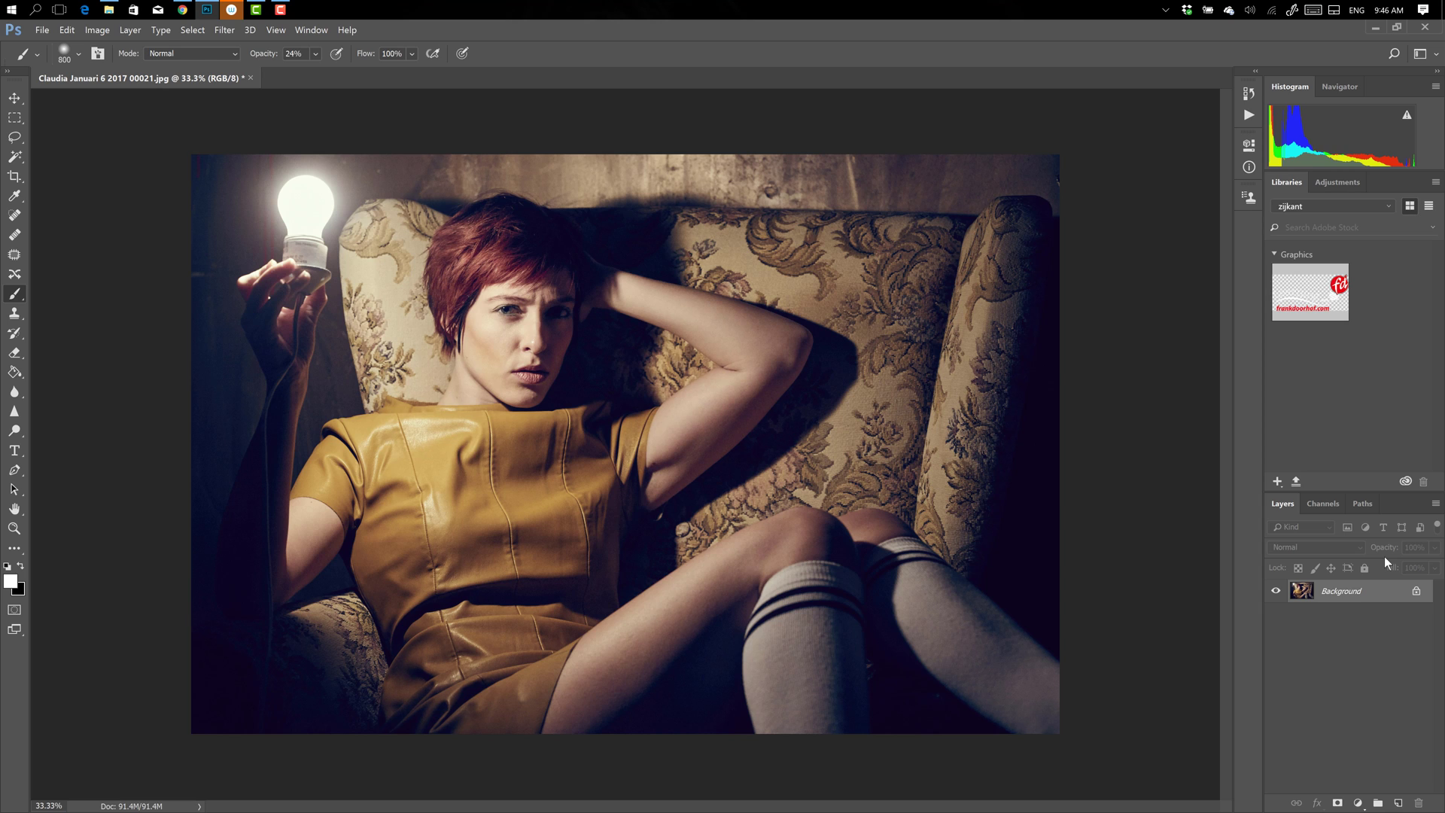
- Create a new layer in Soft Light mode filled with the neutral color (50% gray)
click(129, 29)
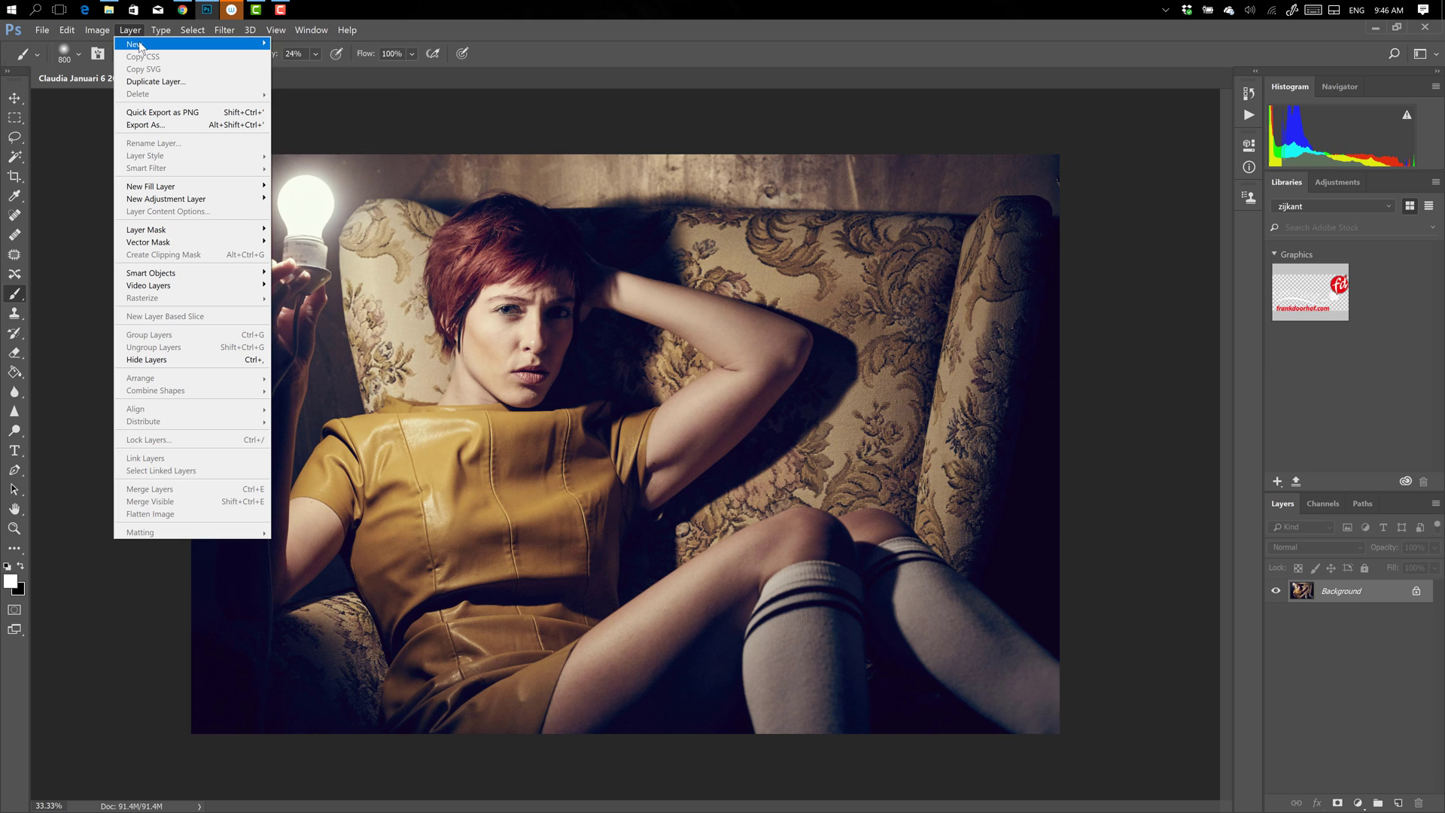
mouse_move(144, 47)
click(294, 45)
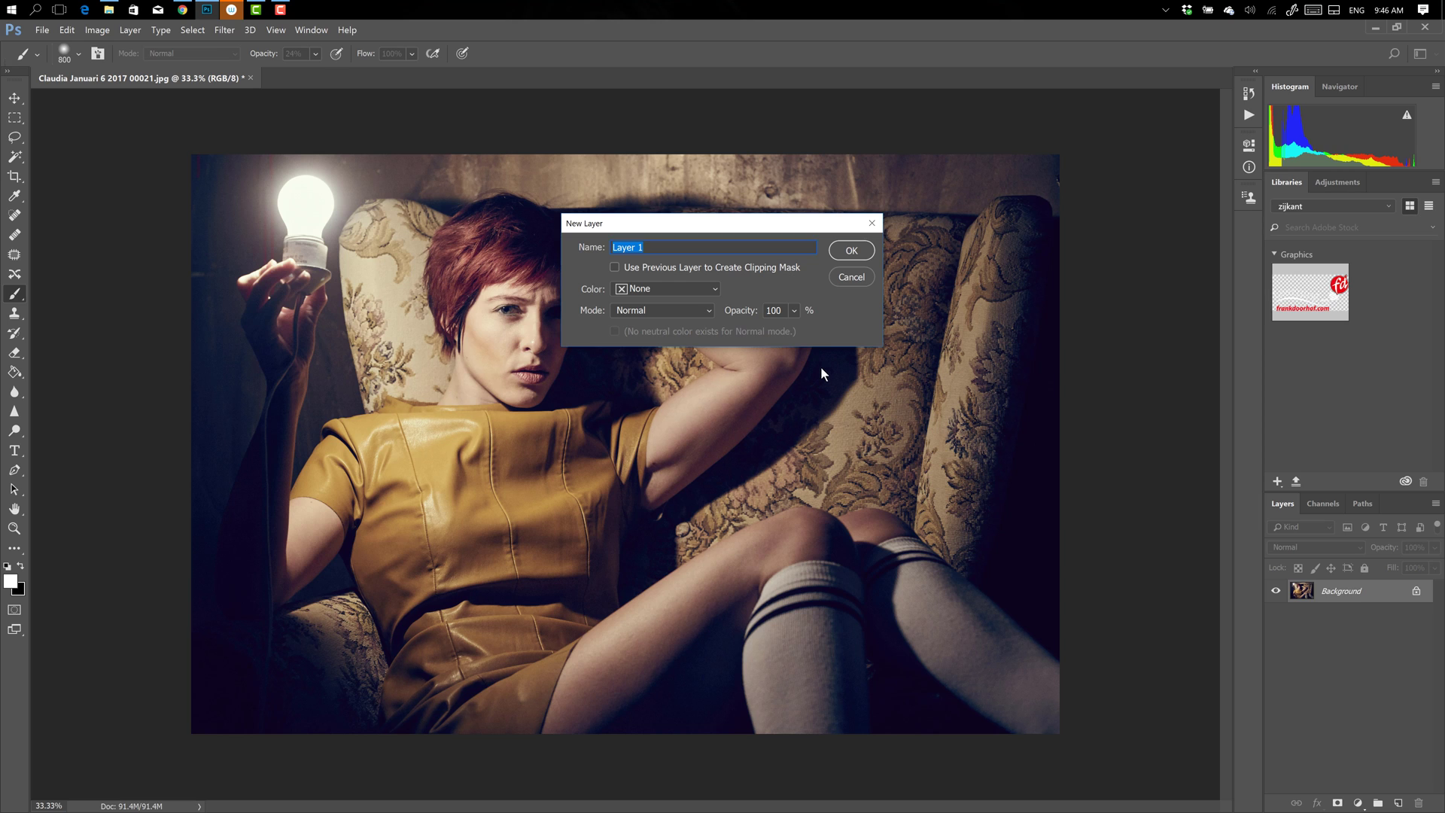
click(708, 310)
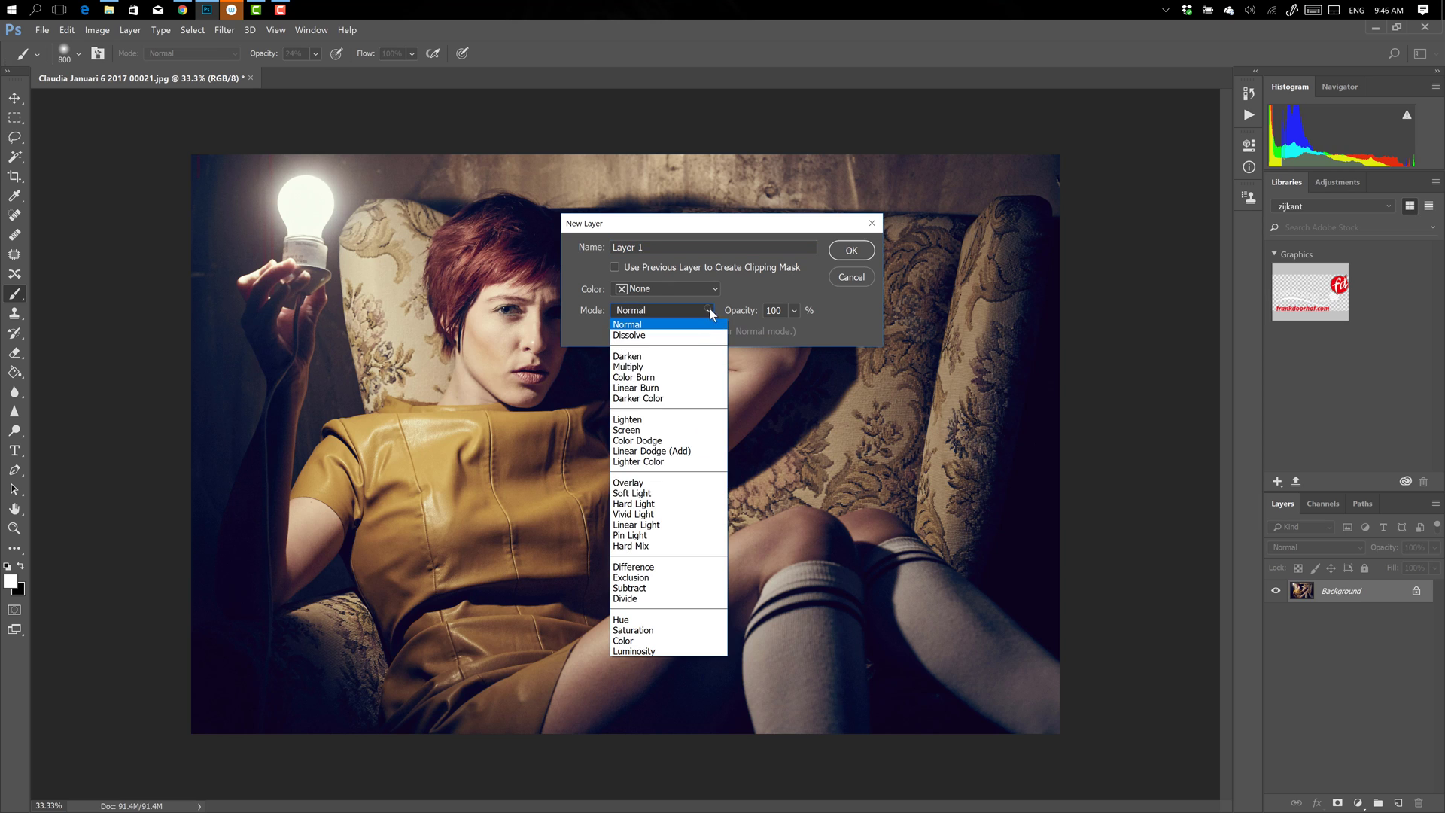
click(675, 492)
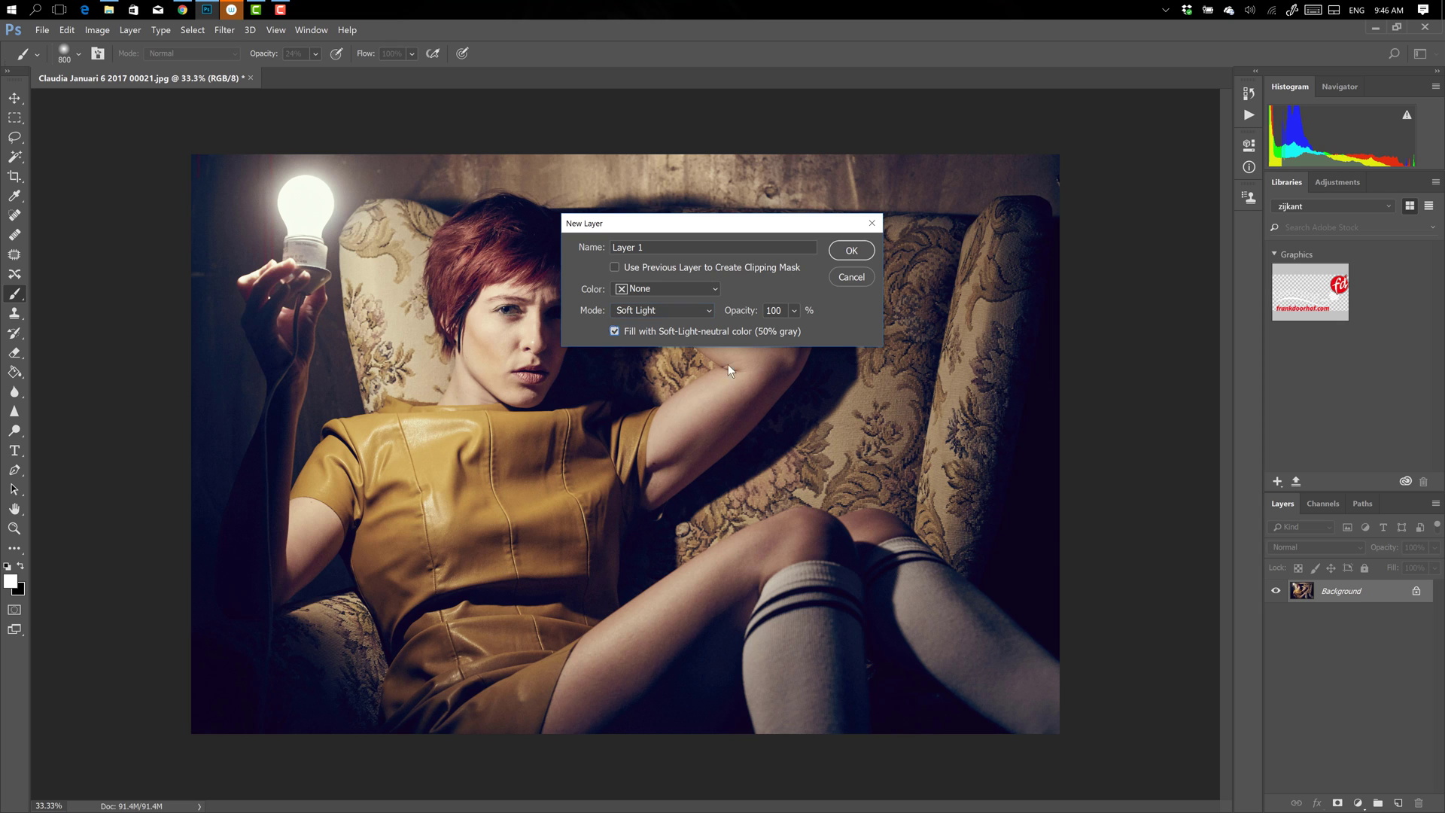
click(853, 250)
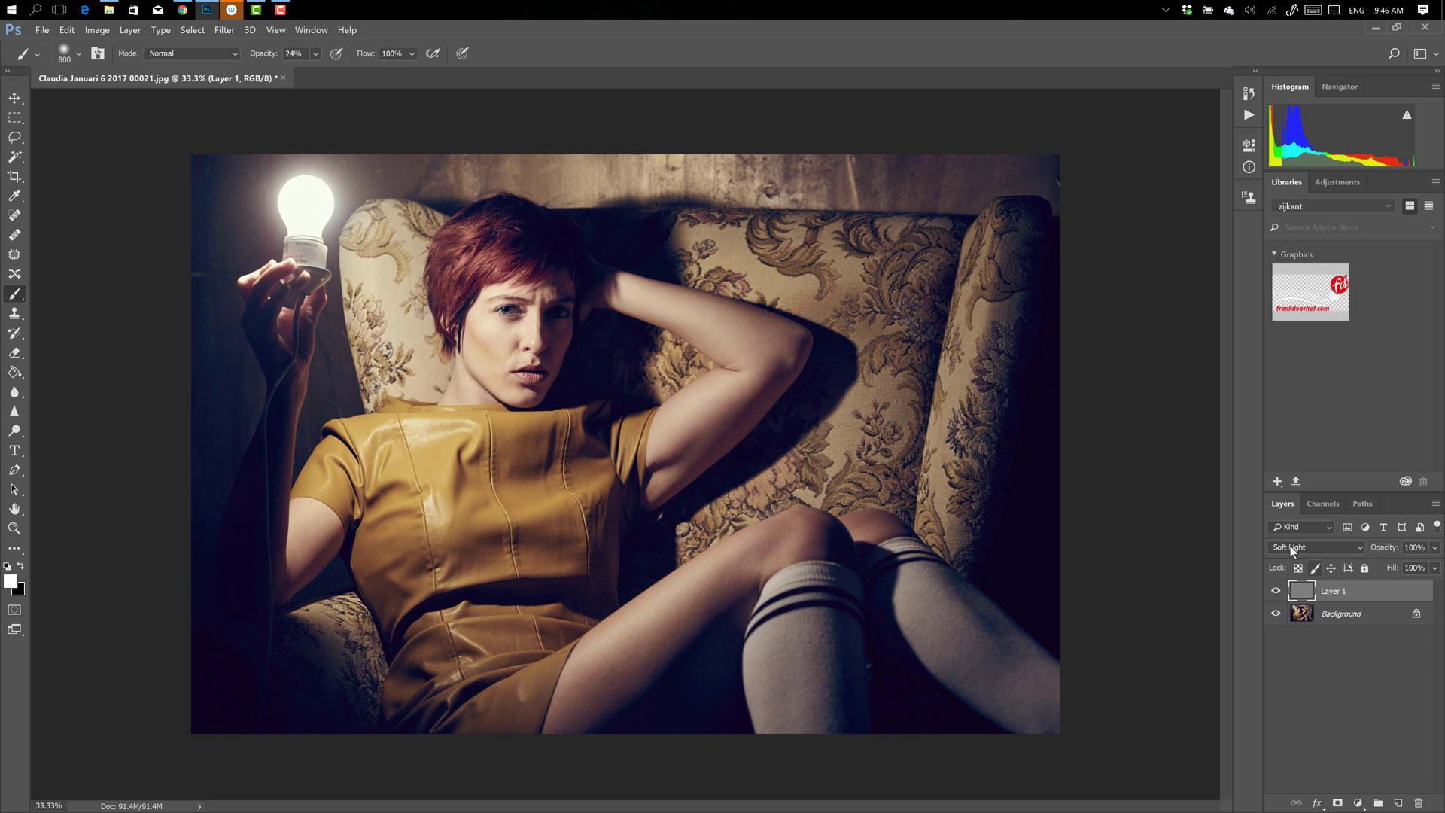
- Compare the photo with the gray Soft Light layer hidden and shown
click(1276, 591)
click(1276, 590)
click(1276, 594)
click(1277, 593)
click(1276, 595)
click(1277, 595)
click(1278, 595)
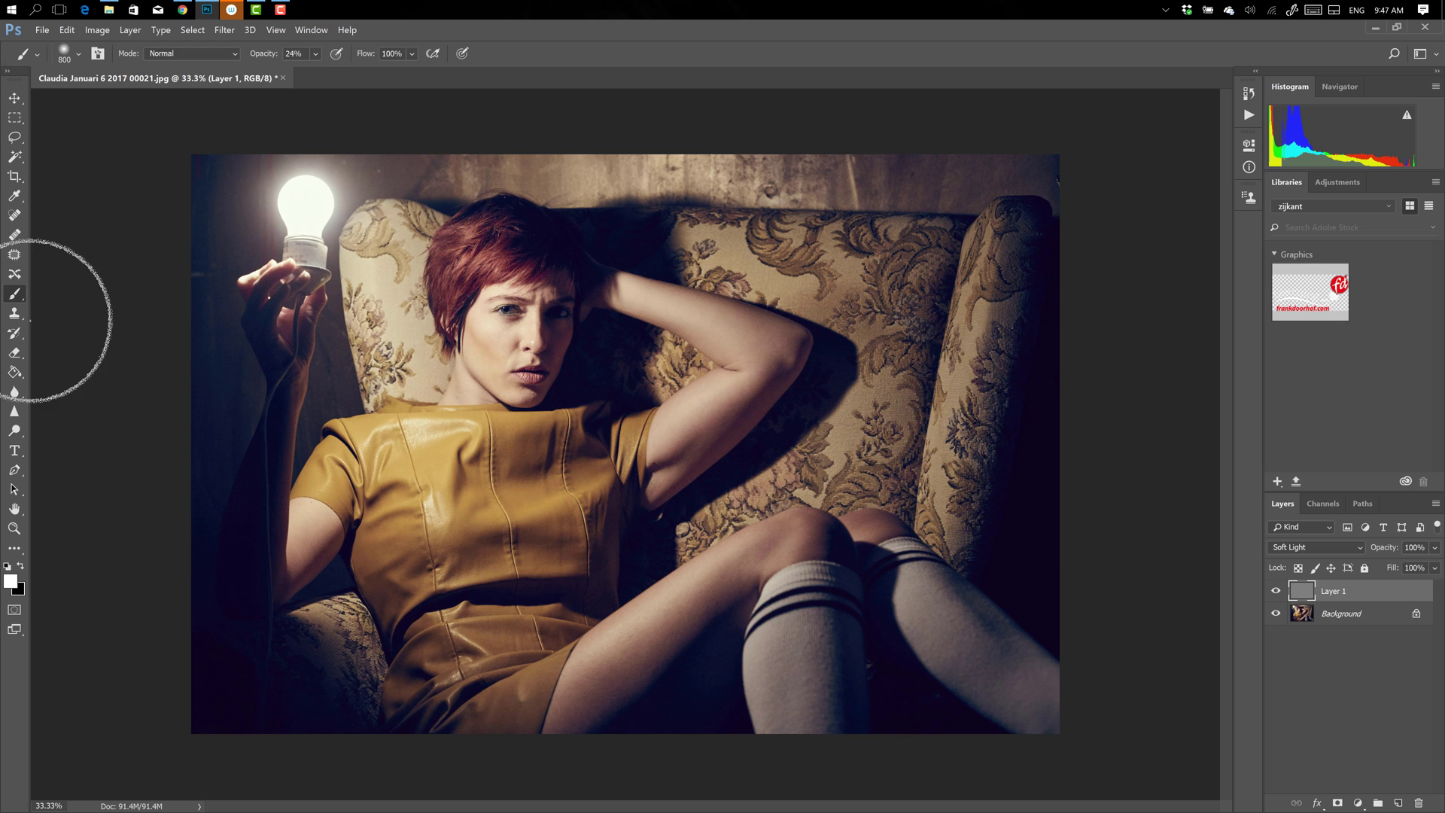
- Brush white highlights onto the yellow dress on the gray layer with a soft 200 px brush at 24% opacity
click(76, 65)
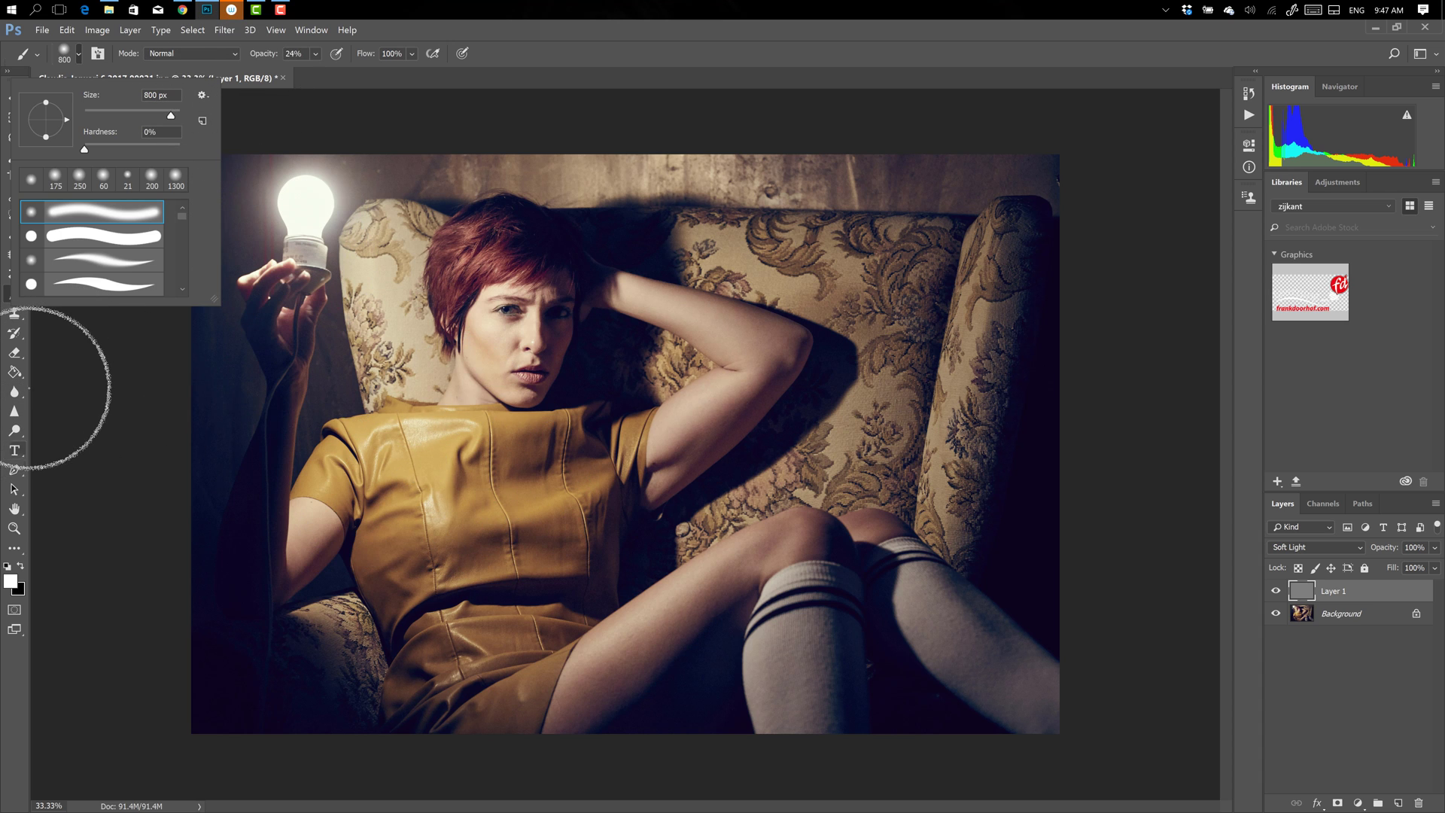
click(10, 581)
click(11, 581)
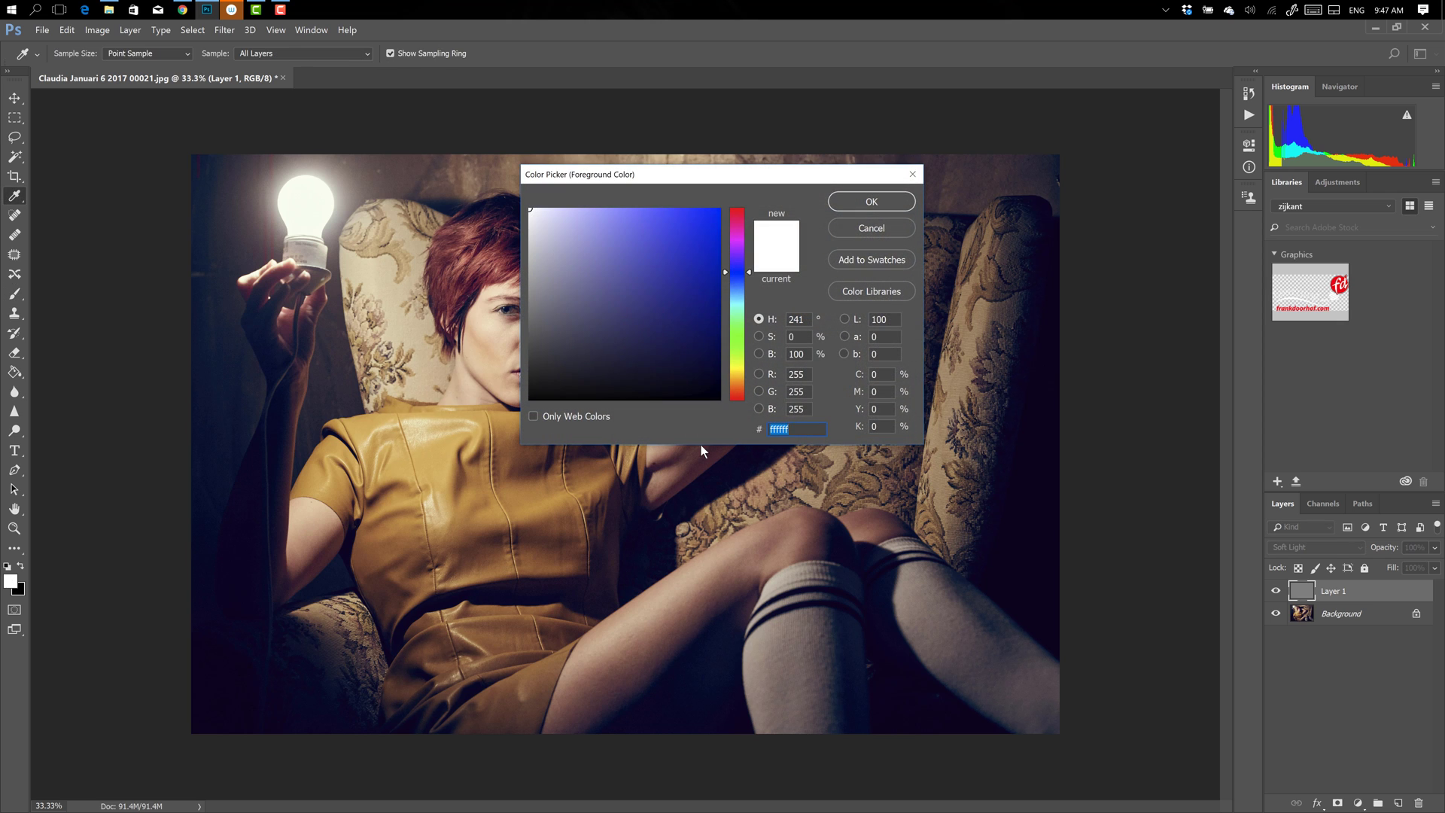
click(871, 201)
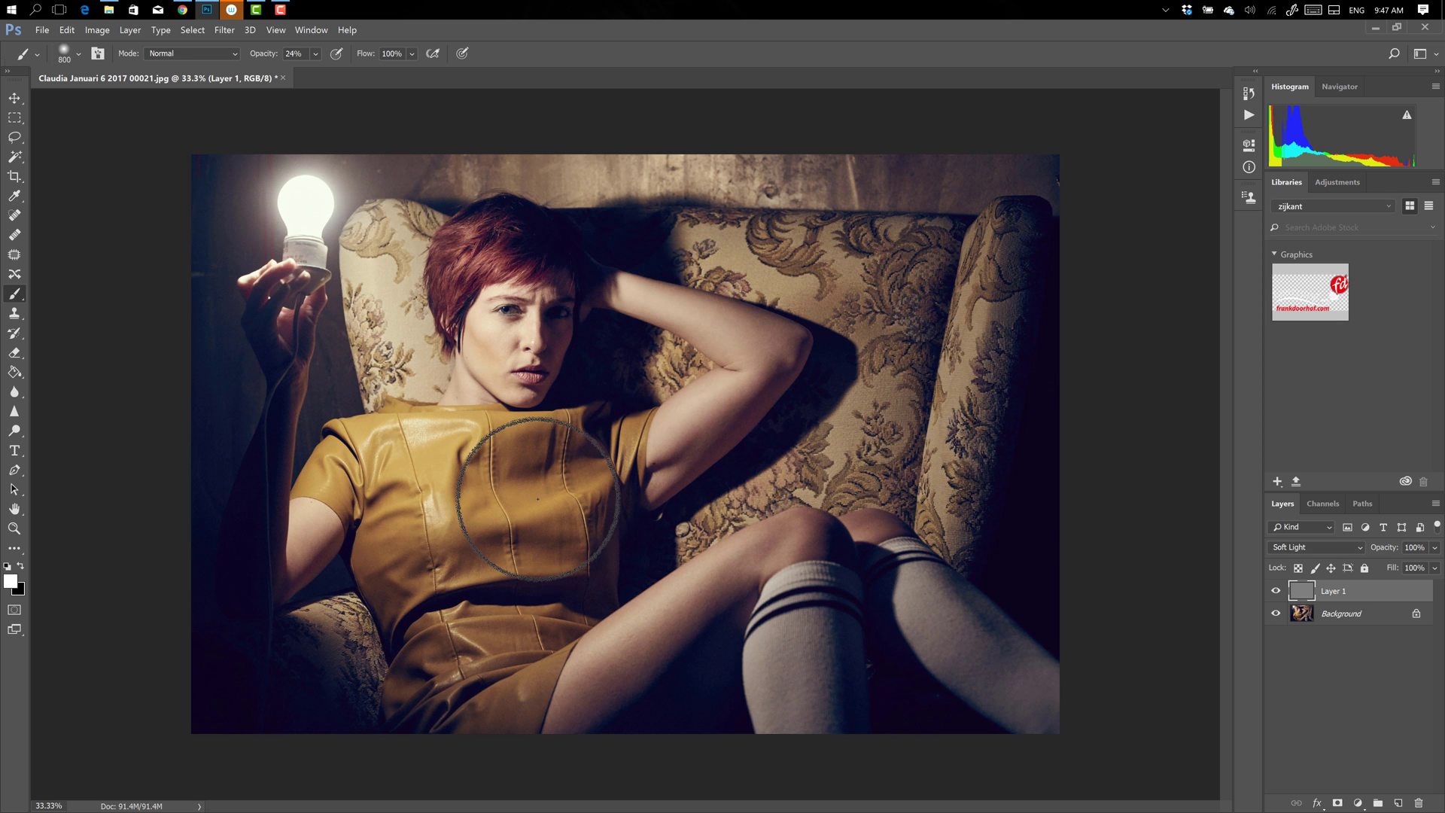
key(])
key(])
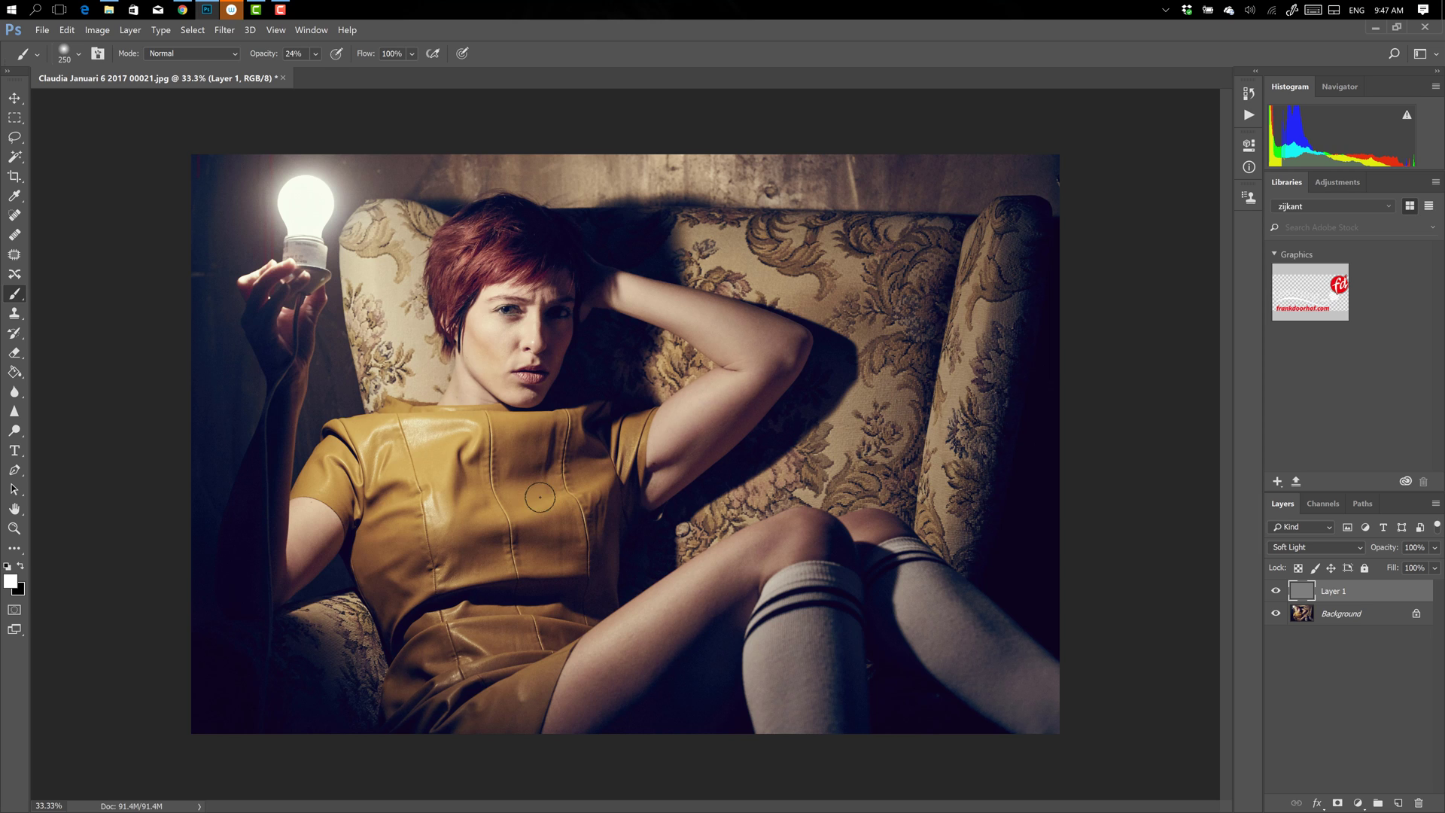
key(bracketleft)
mouse_move(469, 450)
mouse_down()
mouse_move(433, 493)
mouse_move(437, 515)
mouse_move(439, 450)
mouse_move(386, 438)
mouse_move(381, 458)
mouse_move(391, 428)
mouse_move(377, 472)
mouse_move(347, 454)
mouse_move(327, 462)
mouse_move(332, 452)
mouse_move(358, 489)
mouse_up()
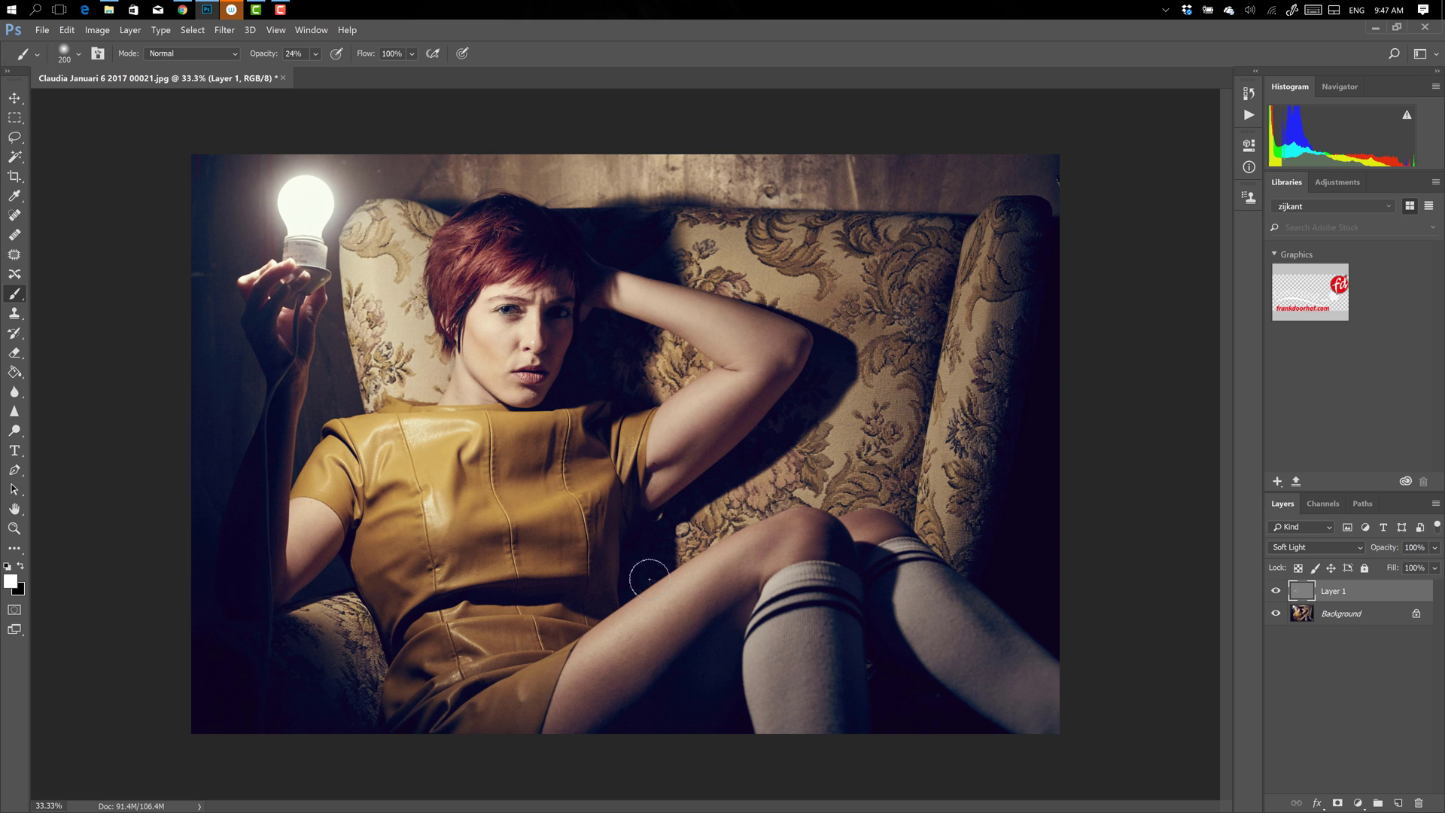
- Dodge the leg, socks, raised arm and hair with white strokes from a 400 px brush
key(bracketright)
key(bracketright)
key(bracketright)
key(bracketright)
key(bracketleft)
mouse_move(713, 593)
mouse_down()
mouse_move(575, 674)
mouse_move(793, 522)
mouse_move(729, 548)
mouse_move(582, 674)
mouse_move(694, 570)
mouse_up()
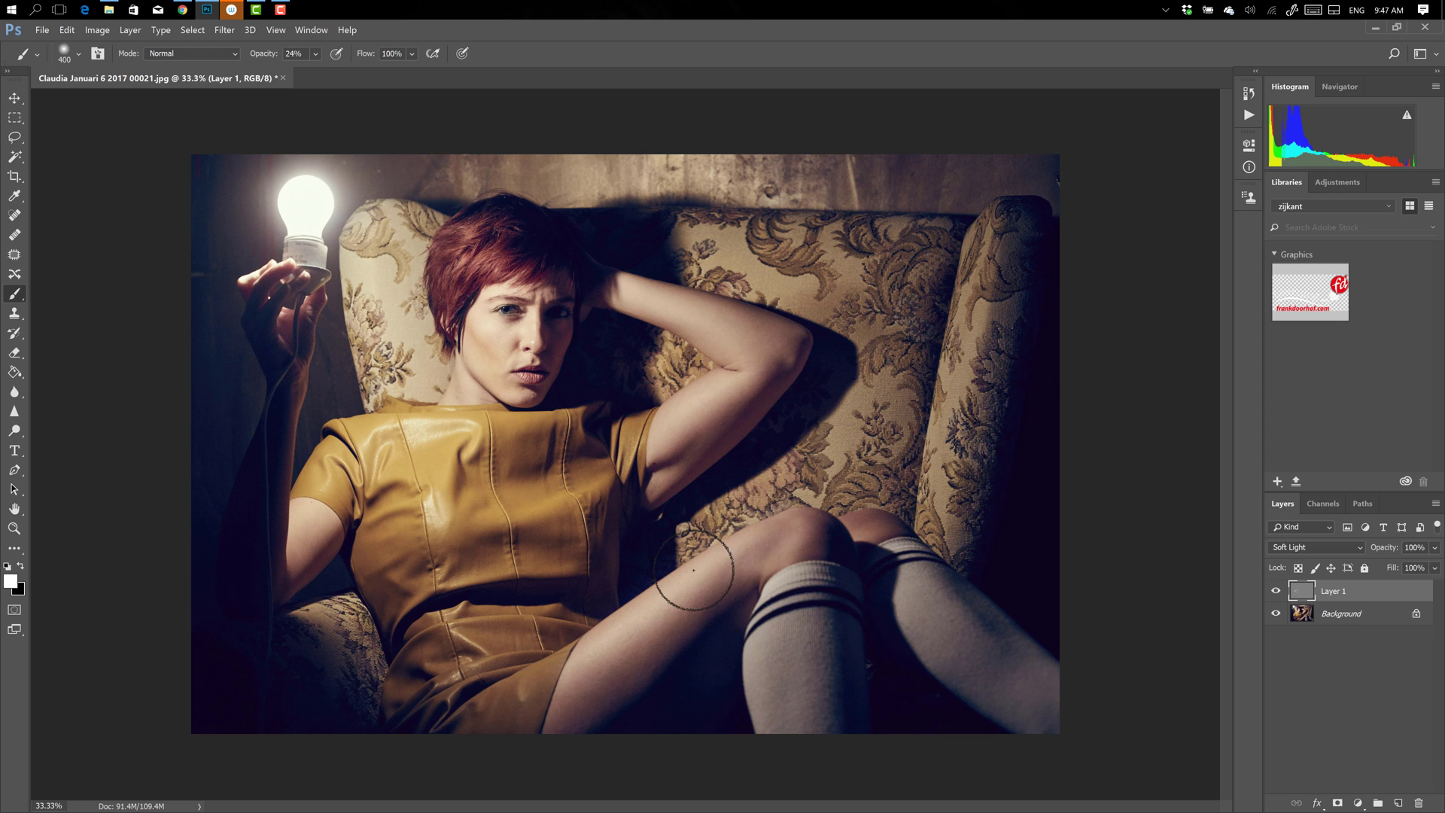
mouse_move(809, 591)
mouse_down()
mouse_move(824, 585)
mouse_move(822, 694)
mouse_move(913, 590)
mouse_move(941, 618)
mouse_move(897, 544)
mouse_up()
mouse_move(758, 410)
mouse_down()
mouse_move(669, 429)
mouse_move(736, 350)
mouse_move(727, 328)
mouse_move(630, 291)
mouse_move(735, 342)
mouse_up()
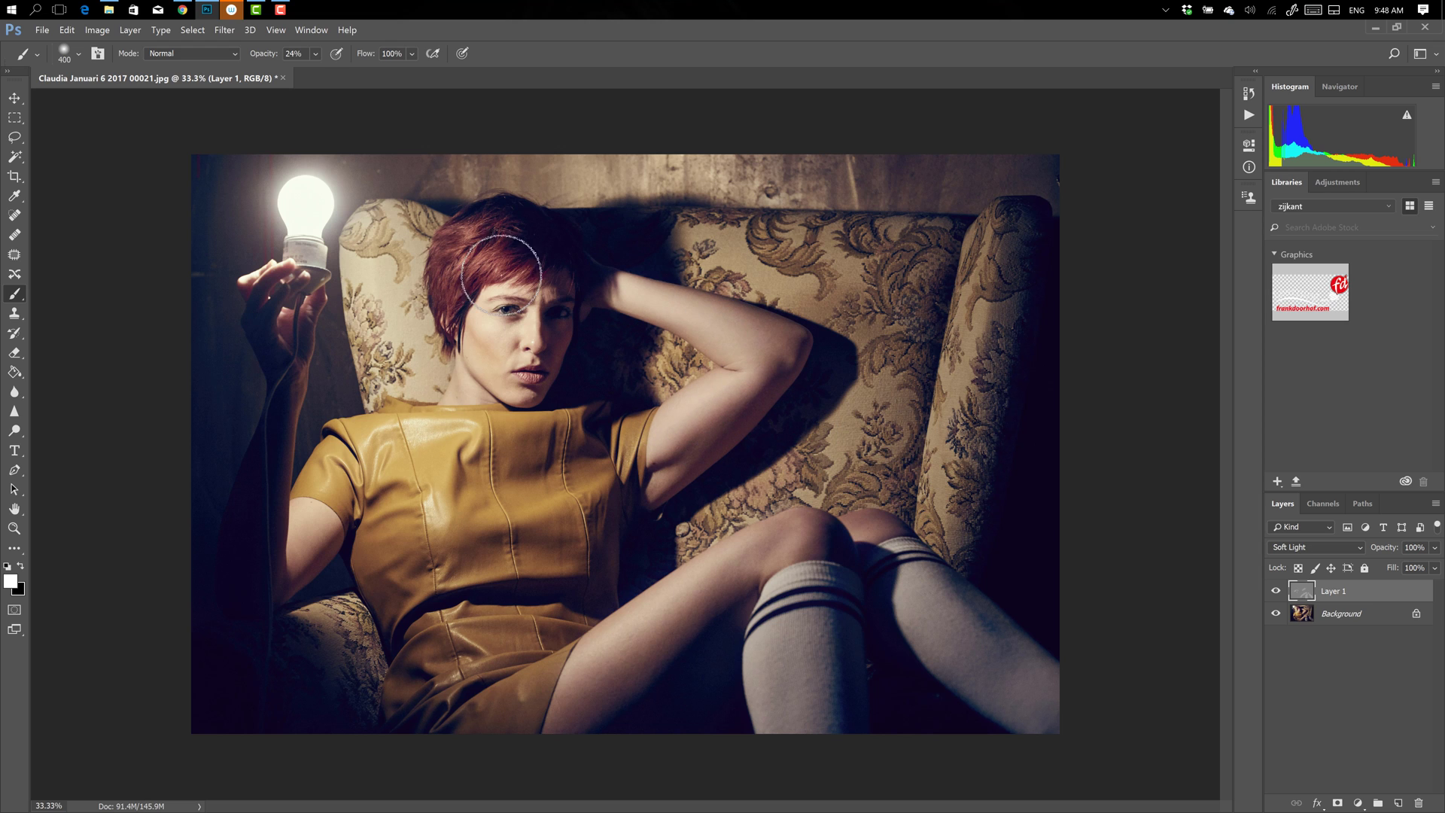
mouse_move(501, 275)
mouse_down()
mouse_move(465, 242)
mouse_move(516, 247)
mouse_move(500, 232)
mouse_move(462, 272)
mouse_move(485, 223)
mouse_move(521, 251)
mouse_move(494, 232)
mouse_up()
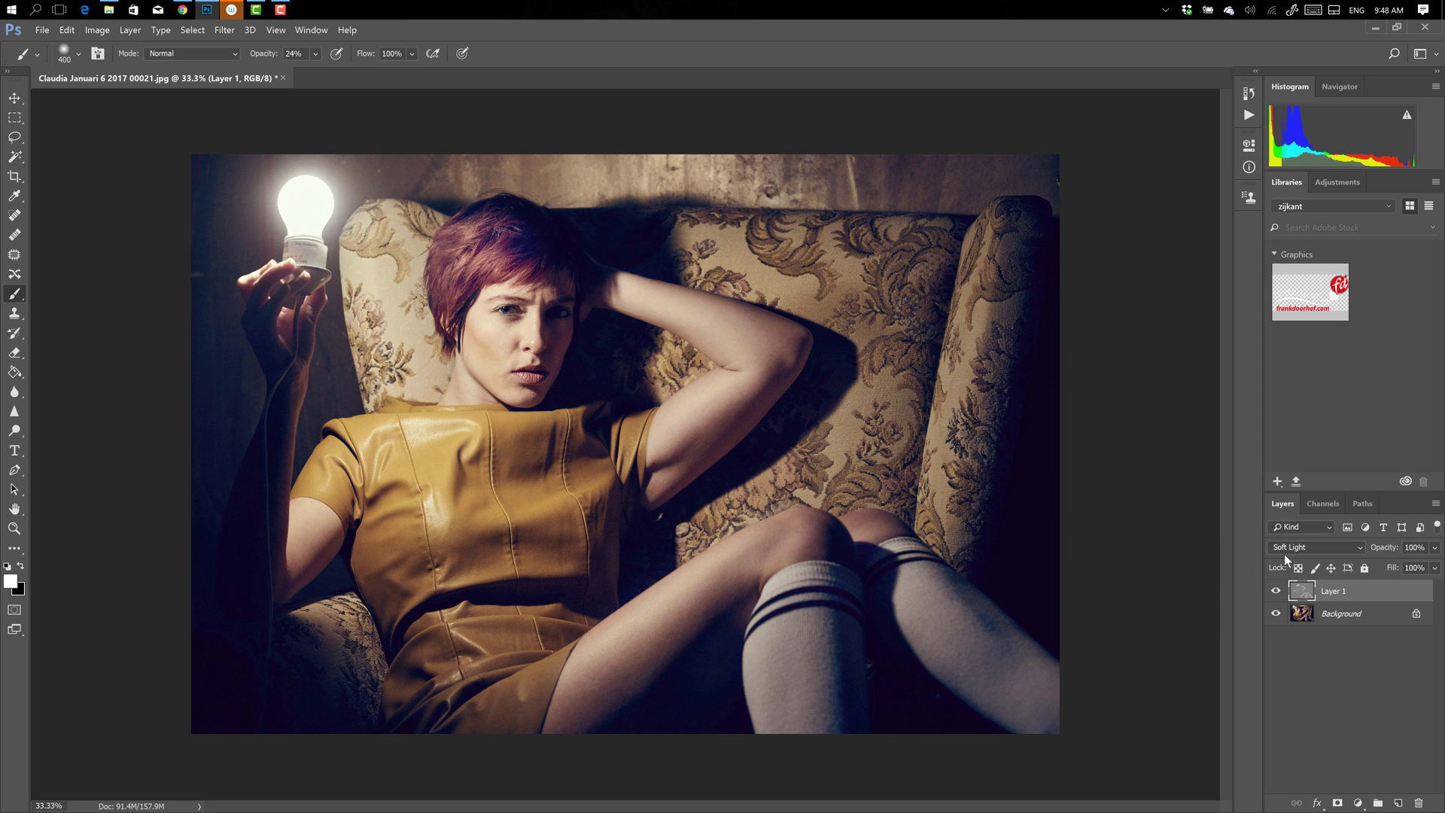
- Compare the image before and after the dodging by hiding and showing the gray layer
click(1275, 592)
click(1276, 592)
click(1276, 591)
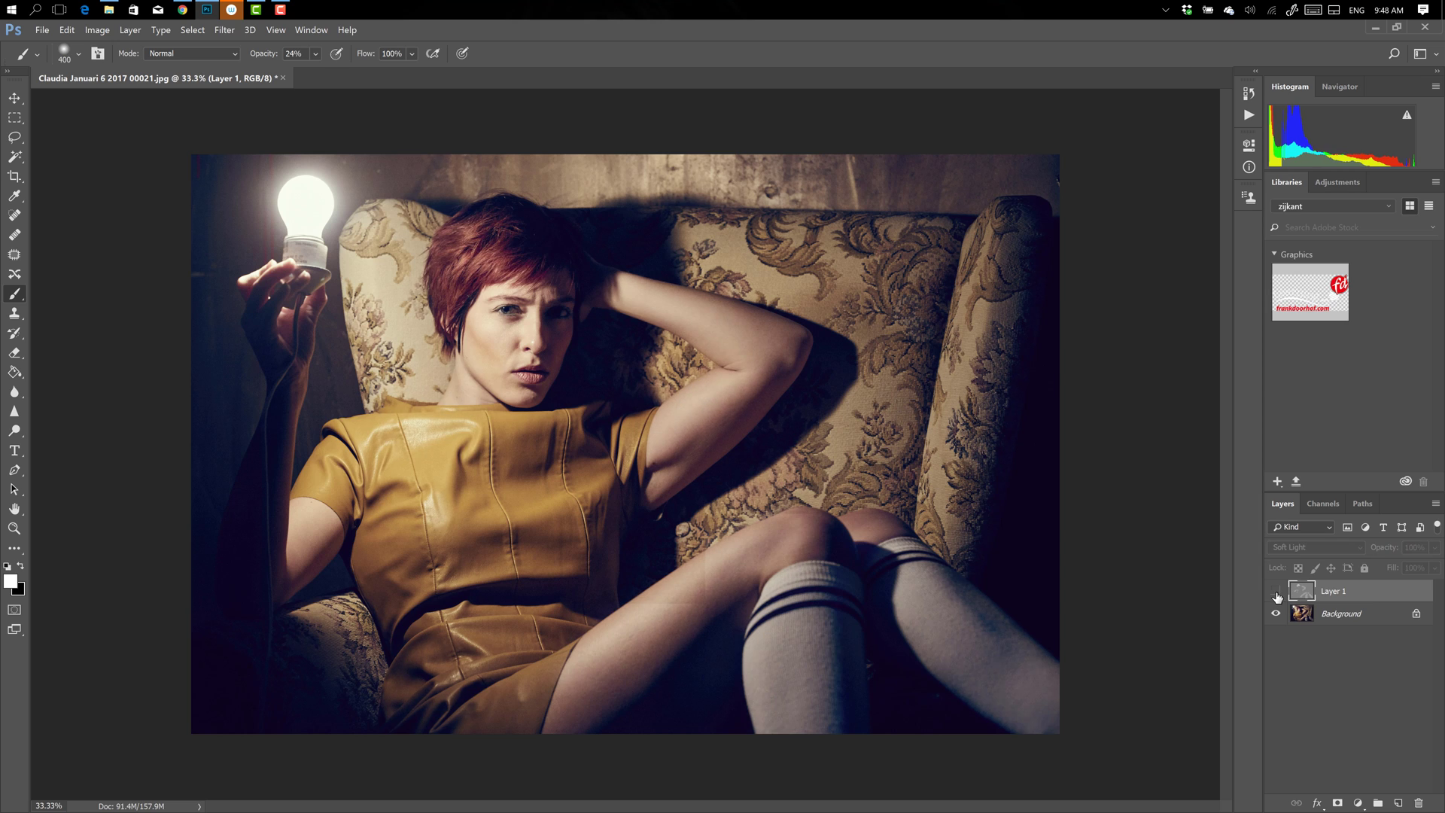
click(1276, 591)
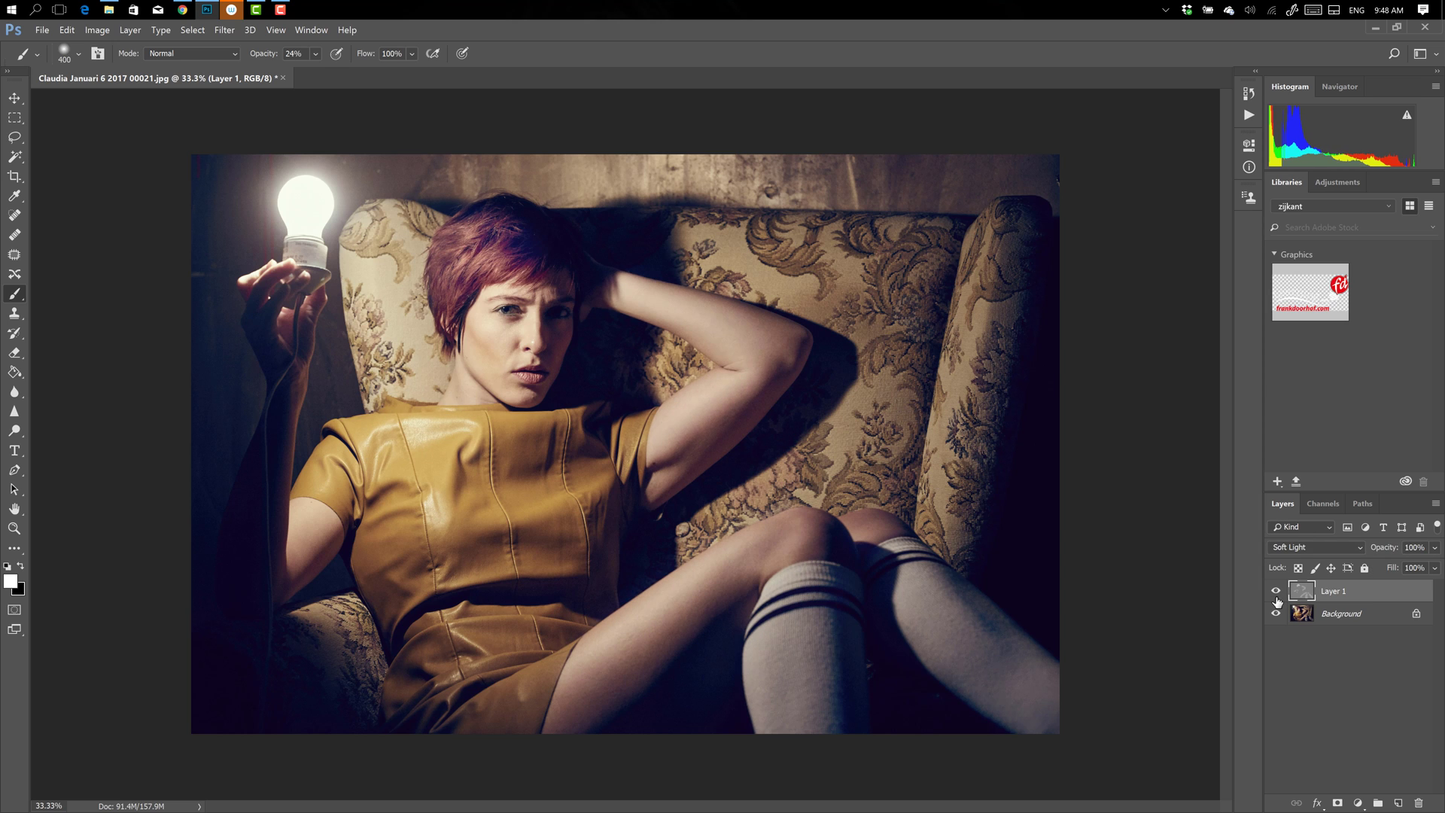
click(1275, 593)
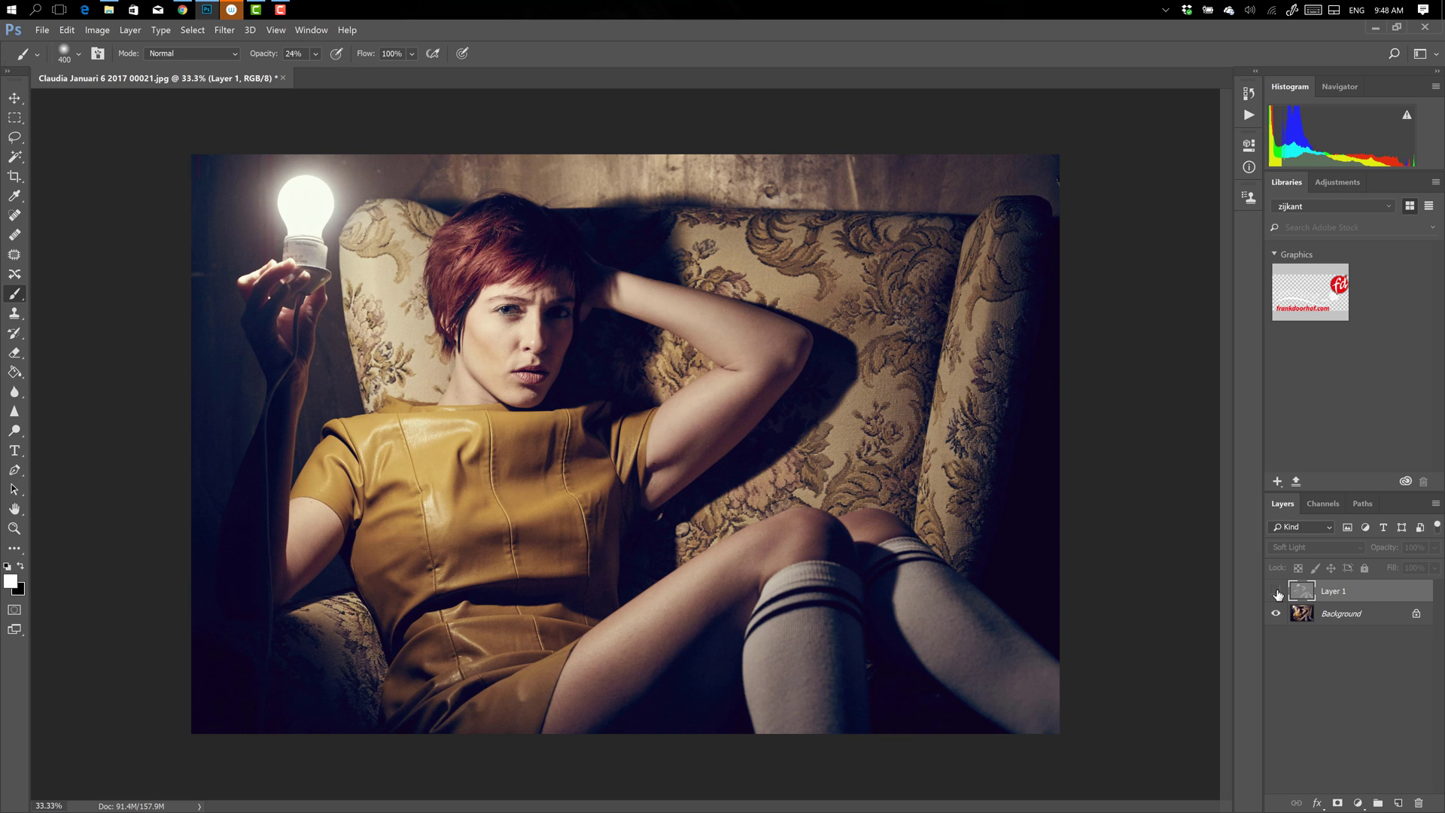
click(1276, 593)
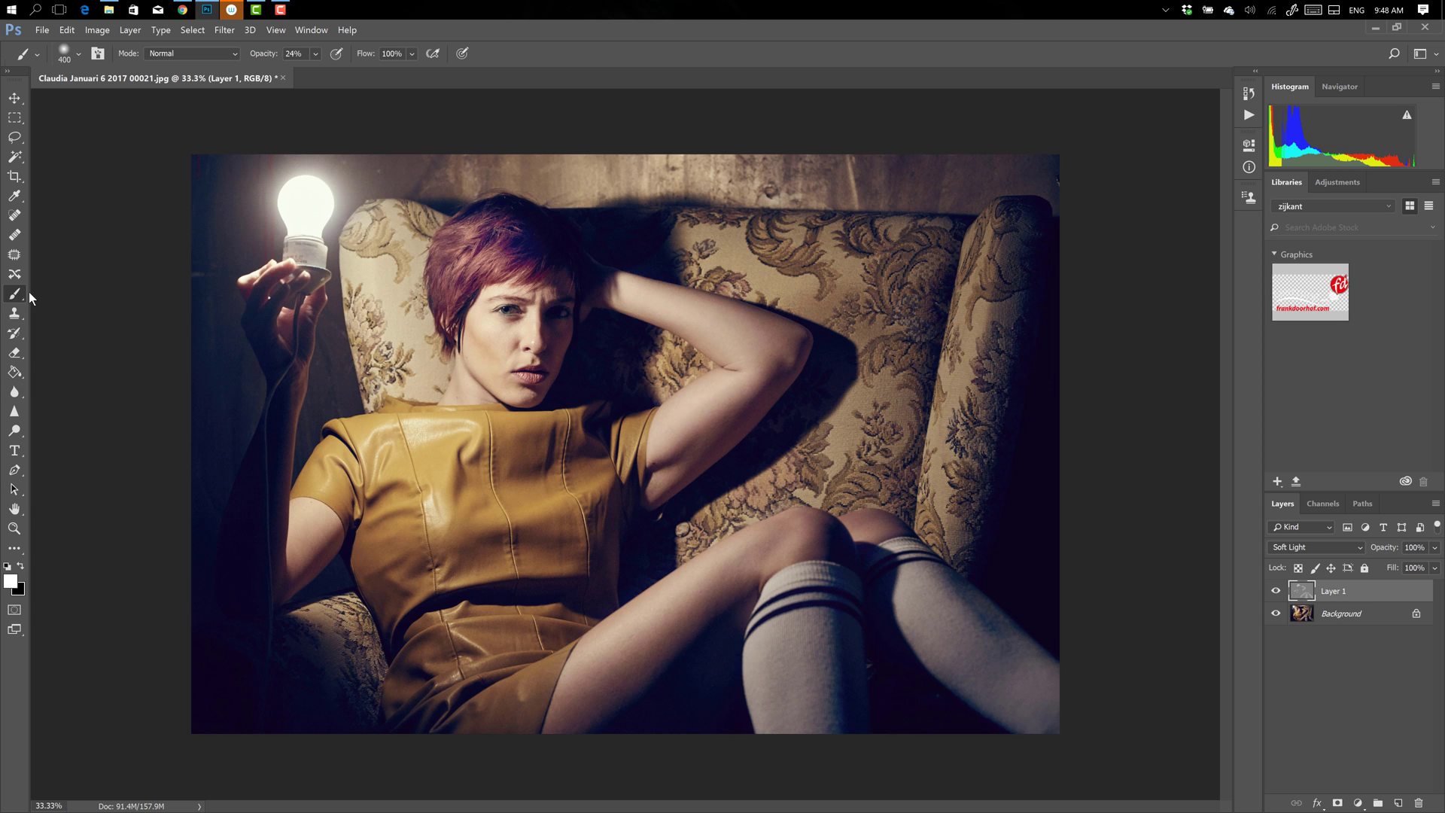
- Switch the foreground color to black and burn the shadows and folds of the dress with a 175 px brush
click(20, 566)
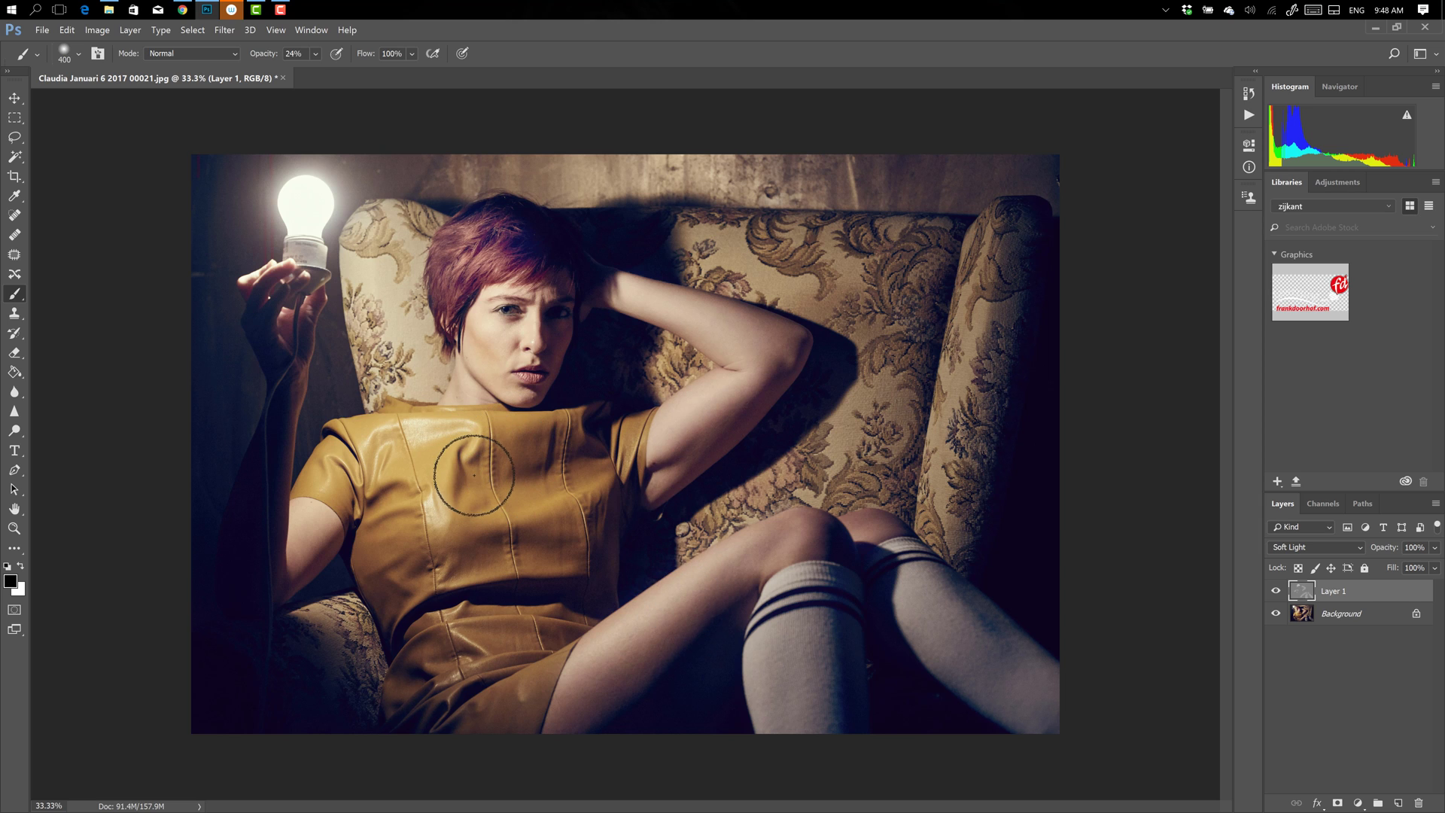
key(bracketleft)
key(bracketleft)
key(bracketleft)
key(bracketleft)
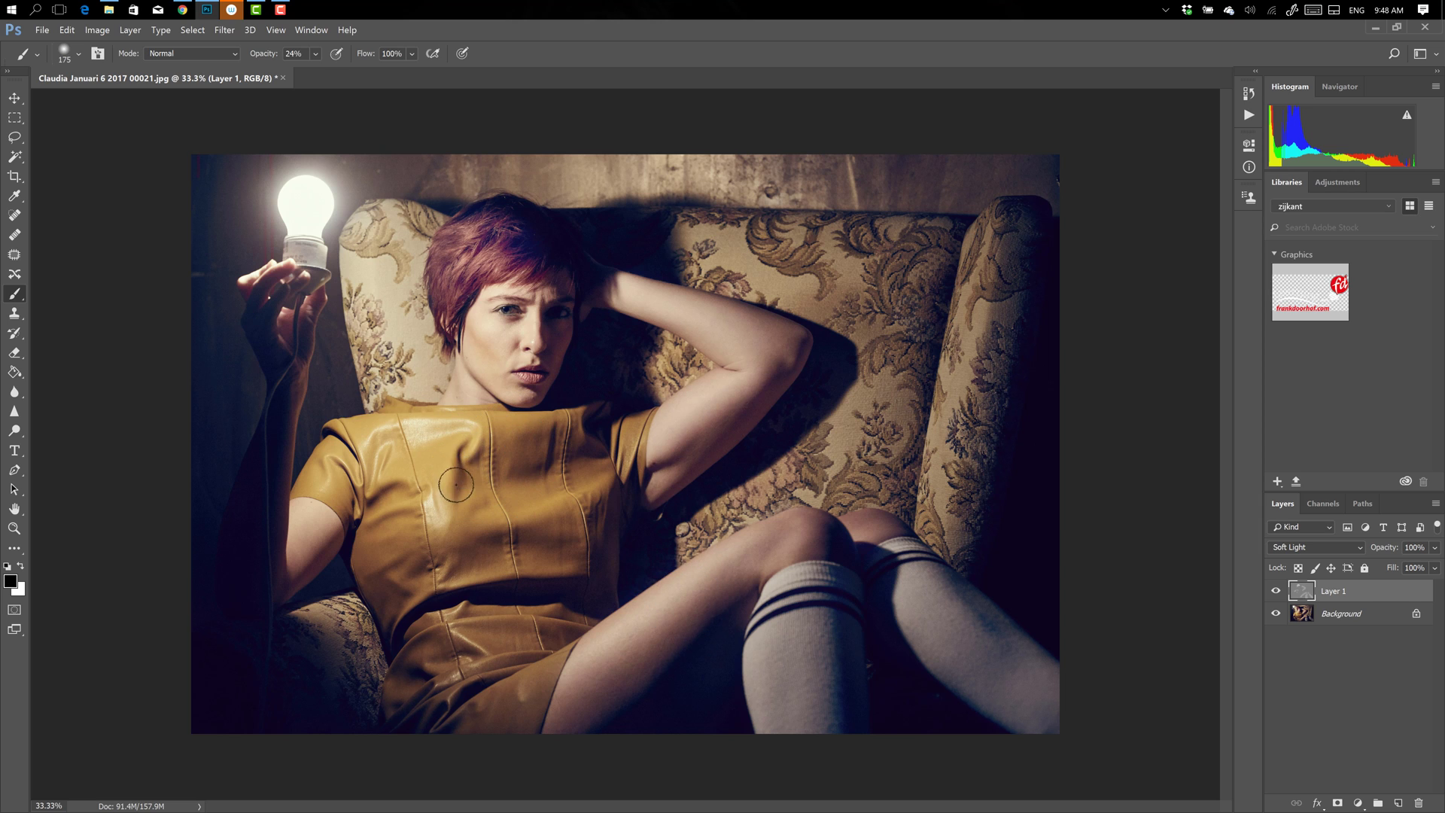
mouse_move(456, 485)
mouse_down()
mouse_move(462, 452)
mouse_move(460, 479)
mouse_move(462, 457)
mouse_move(475, 460)
mouse_move(463, 451)
mouse_move(455, 480)
mouse_move(504, 412)
mouse_move(528, 452)
mouse_move(517, 469)
mouse_move(545, 465)
mouse_move(549, 429)
mouse_move(542, 473)
mouse_move(573, 421)
mouse_move(596, 441)
mouse_up()
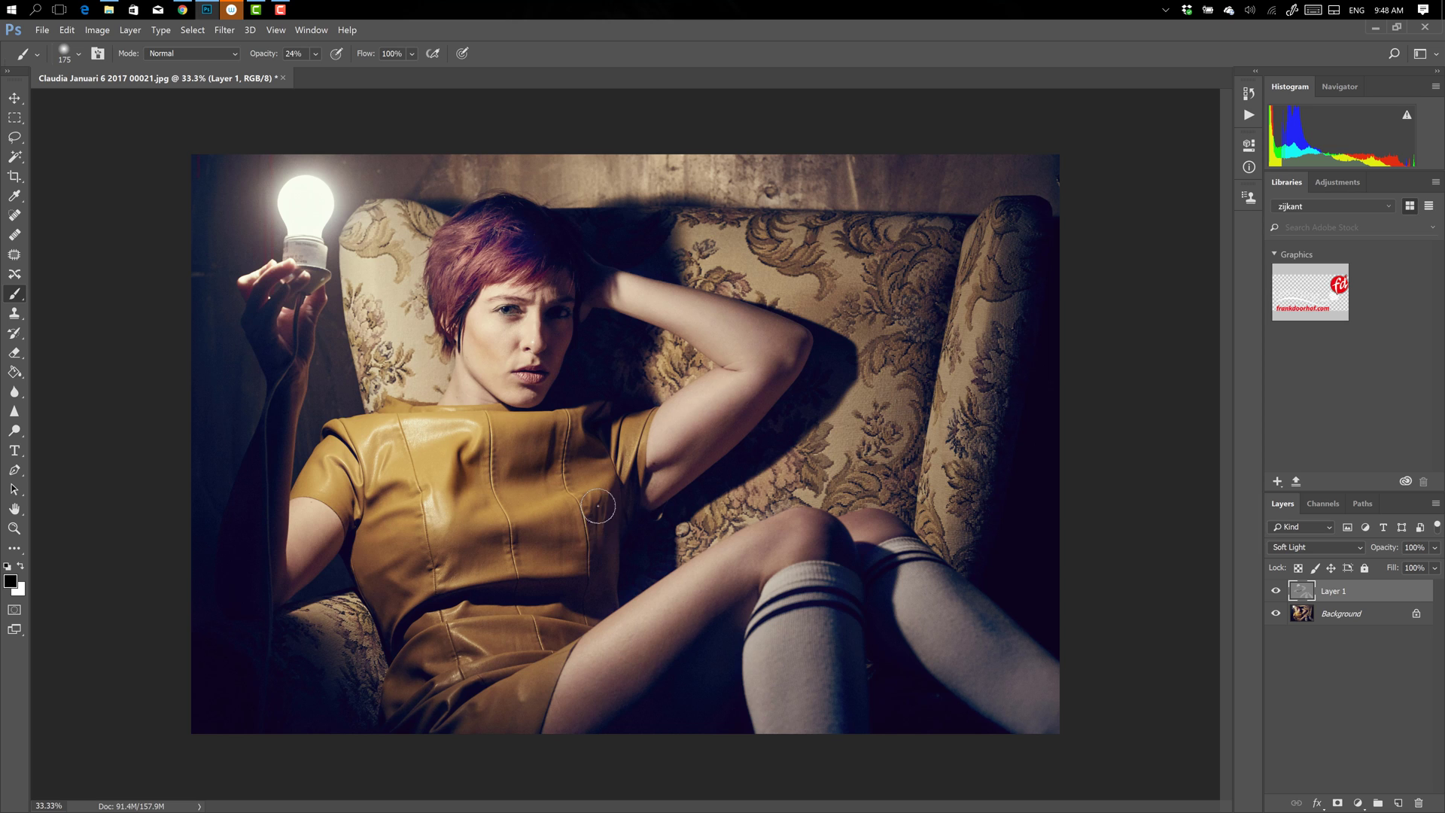
mouse_move(547, 549)
mouse_down()
mouse_move(577, 539)
mouse_move(487, 548)
mouse_move(569, 545)
mouse_move(531, 649)
mouse_move(532, 618)
mouse_move(561, 625)
mouse_move(490, 631)
mouse_move(515, 615)
mouse_move(462, 644)
mouse_move(468, 658)
mouse_move(465, 606)
mouse_move(447, 627)
mouse_move(476, 648)
mouse_move(469, 684)
mouse_move(491, 661)
mouse_move(500, 703)
mouse_move(440, 734)
mouse_move(459, 724)
mouse_move(478, 650)
mouse_move(460, 644)
mouse_move(463, 615)
mouse_move(481, 595)
mouse_move(465, 617)
mouse_move(562, 622)
mouse_move(472, 627)
mouse_move(583, 628)
mouse_move(696, 499)
mouse_move(625, 444)
mouse_up()
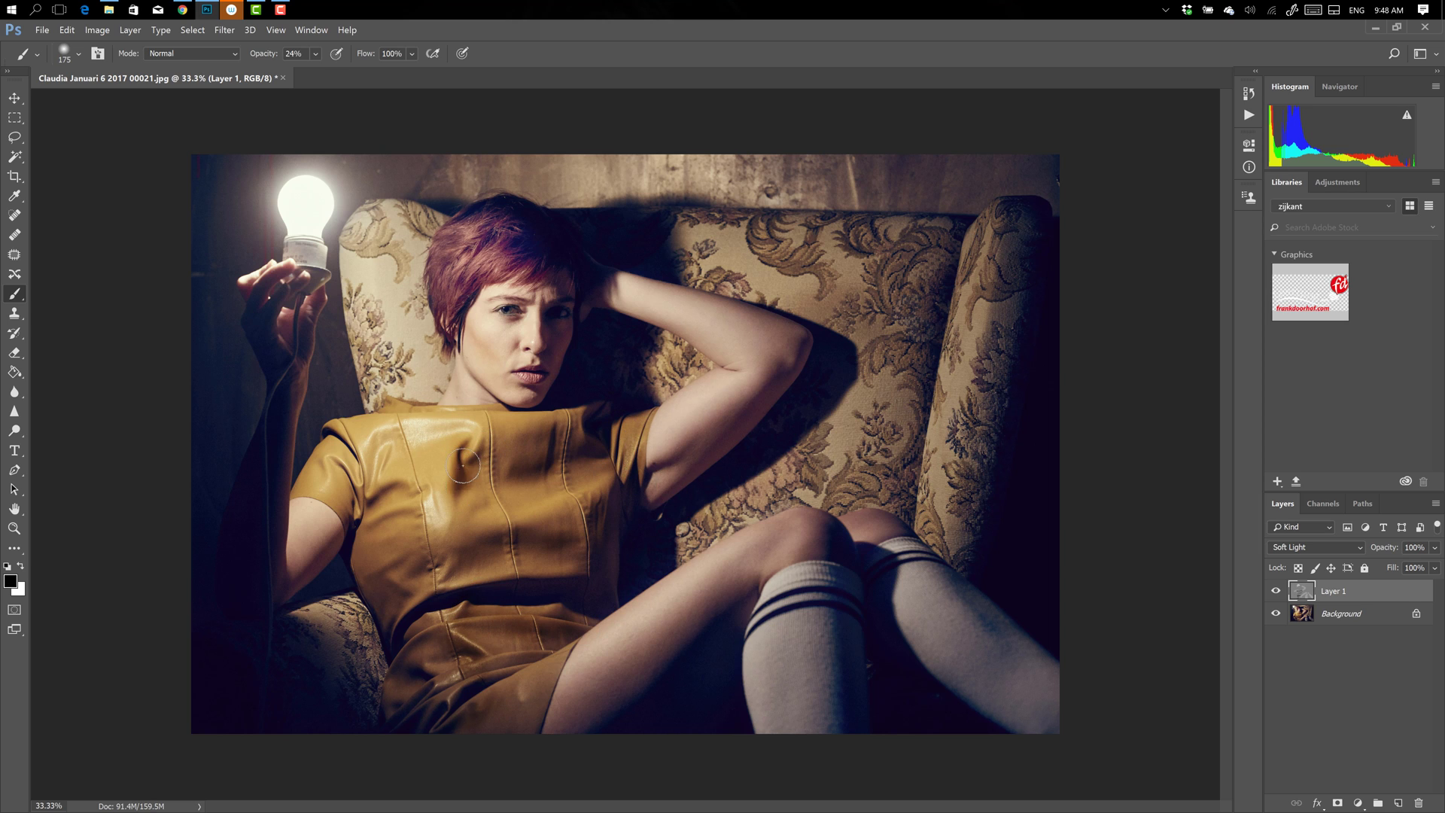
mouse_move(463, 466)
mouse_down()
mouse_move(484, 442)
mouse_move(474, 456)
mouse_move(540, 445)
mouse_move(513, 471)
mouse_move(543, 460)
mouse_up()
mouse_move(346, 461)
mouse_down()
mouse_move(349, 509)
mouse_move(347, 439)
mouse_move(330, 431)
mouse_move(343, 479)
mouse_move(397, 512)
mouse_move(373, 506)
mouse_move(400, 499)
mouse_move(369, 530)
mouse_move(407, 512)
mouse_up()
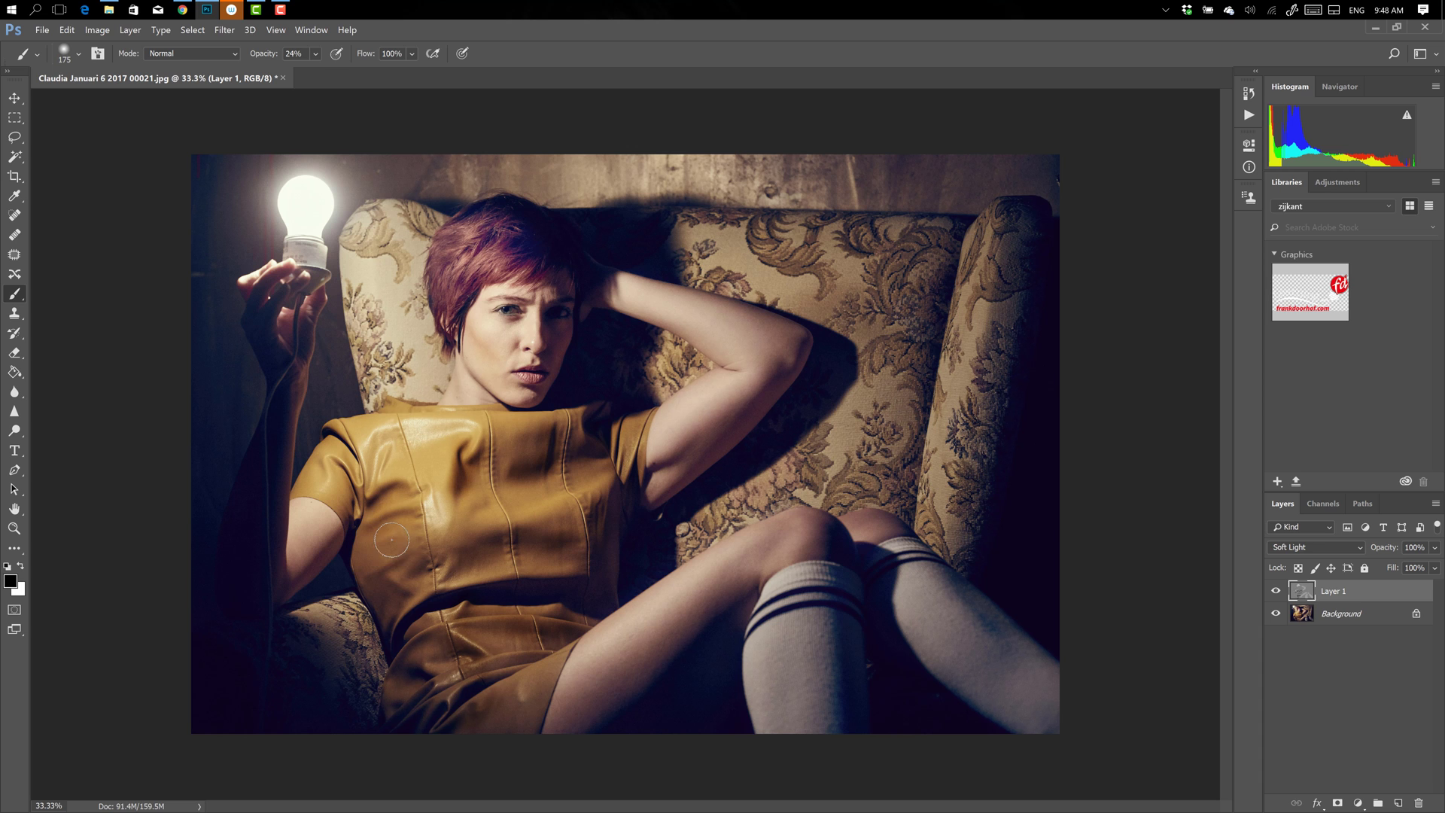
drag(391, 540, 385, 569)
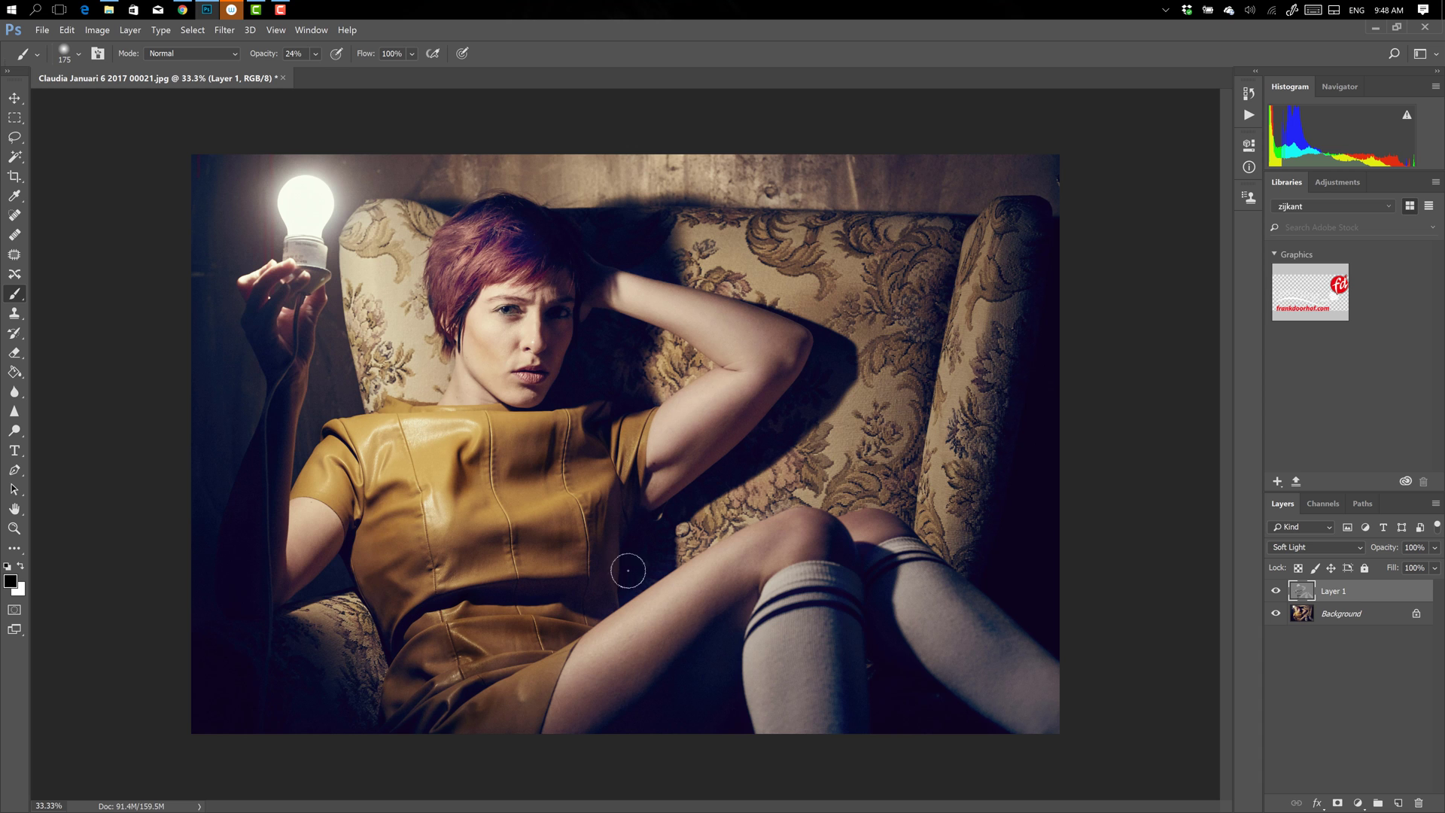
- Switch back to white and brighten the dress's center seam with a 90 px brush
scroll(834, 584, up, 2)
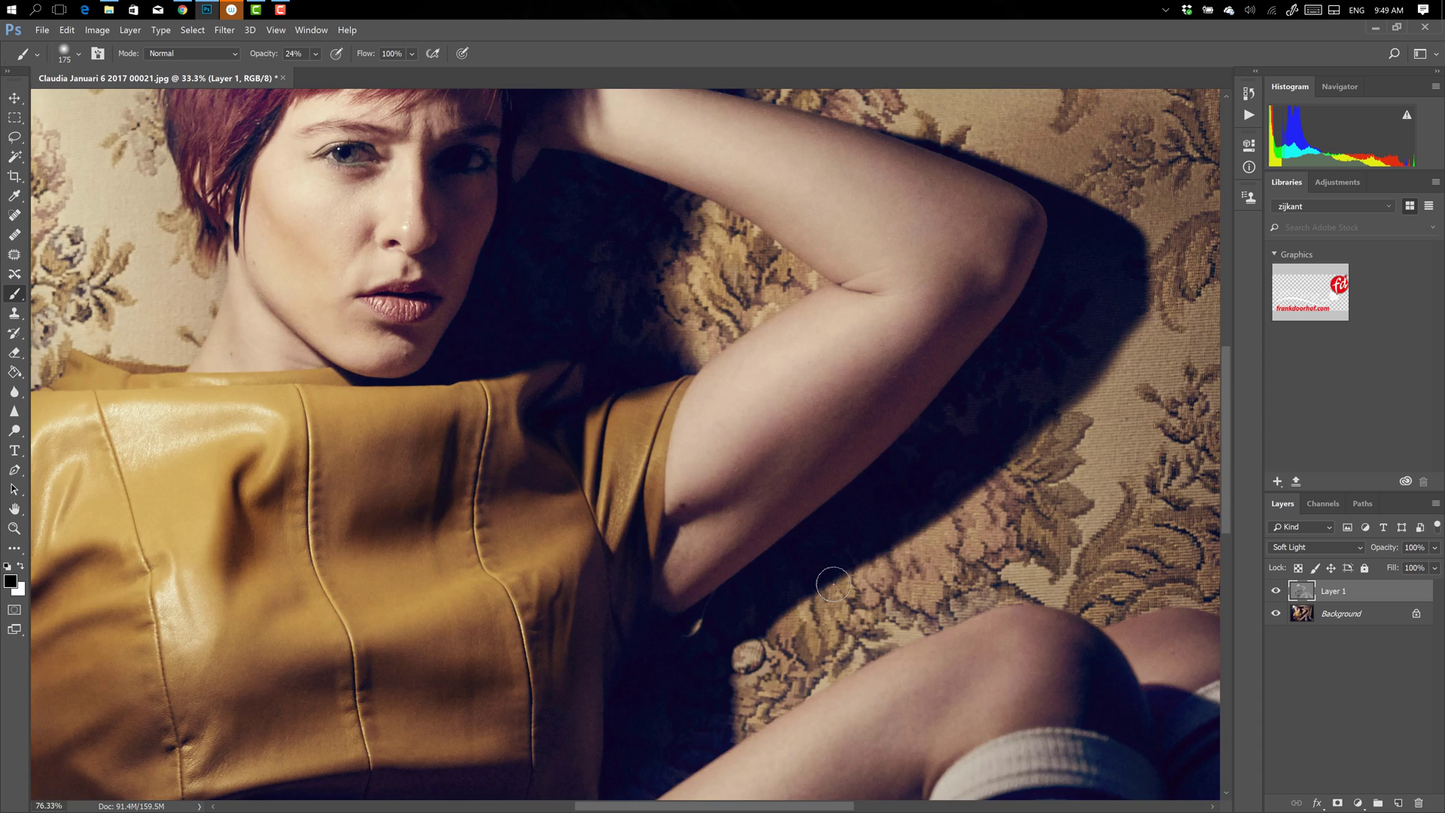
scroll(834, 585, up, 1)
scroll(834, 584, left, 5)
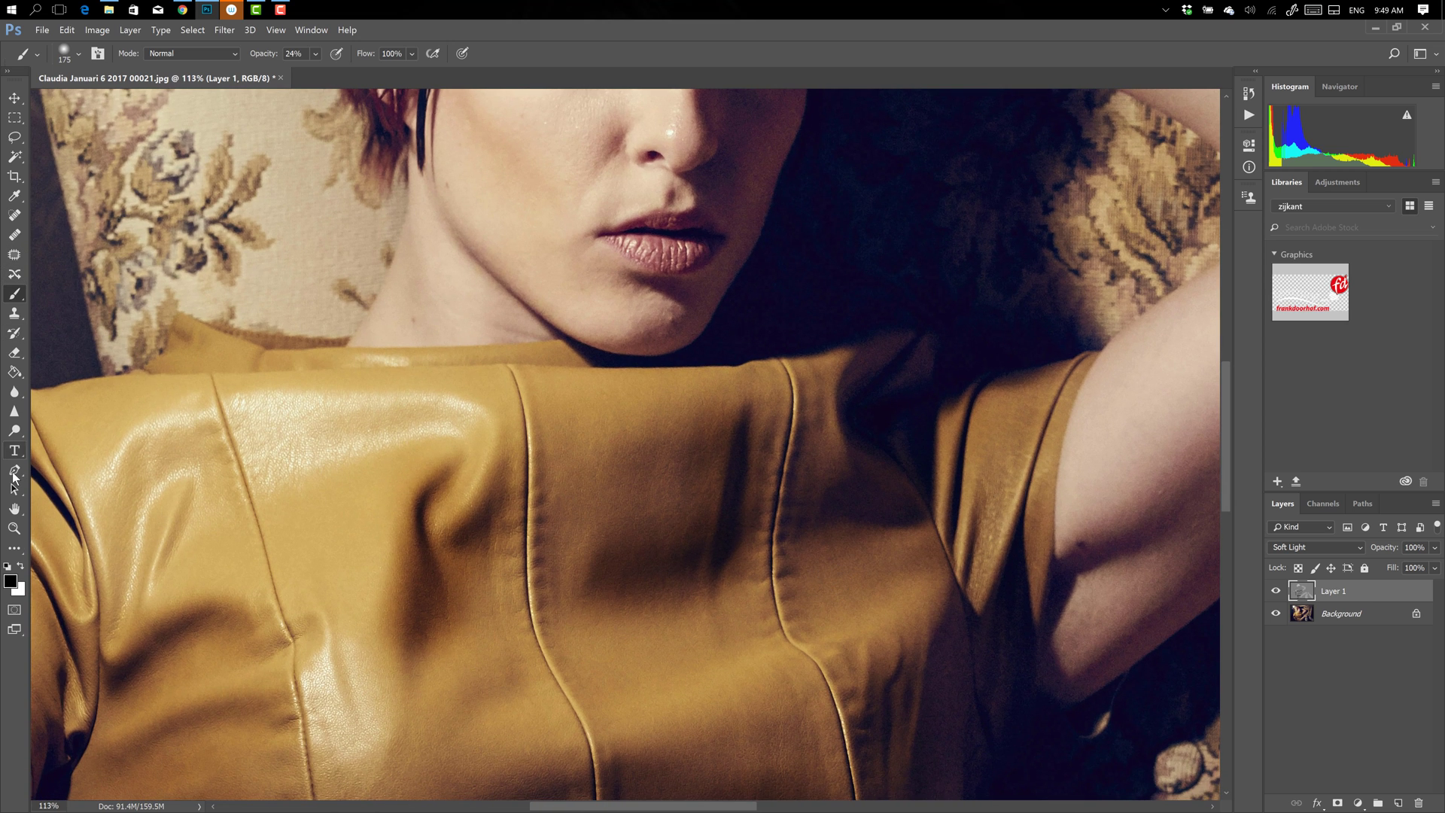
click(21, 566)
key(bracketleft)
key(bracketleft)
key(bracketleft)
key(bracketleft)
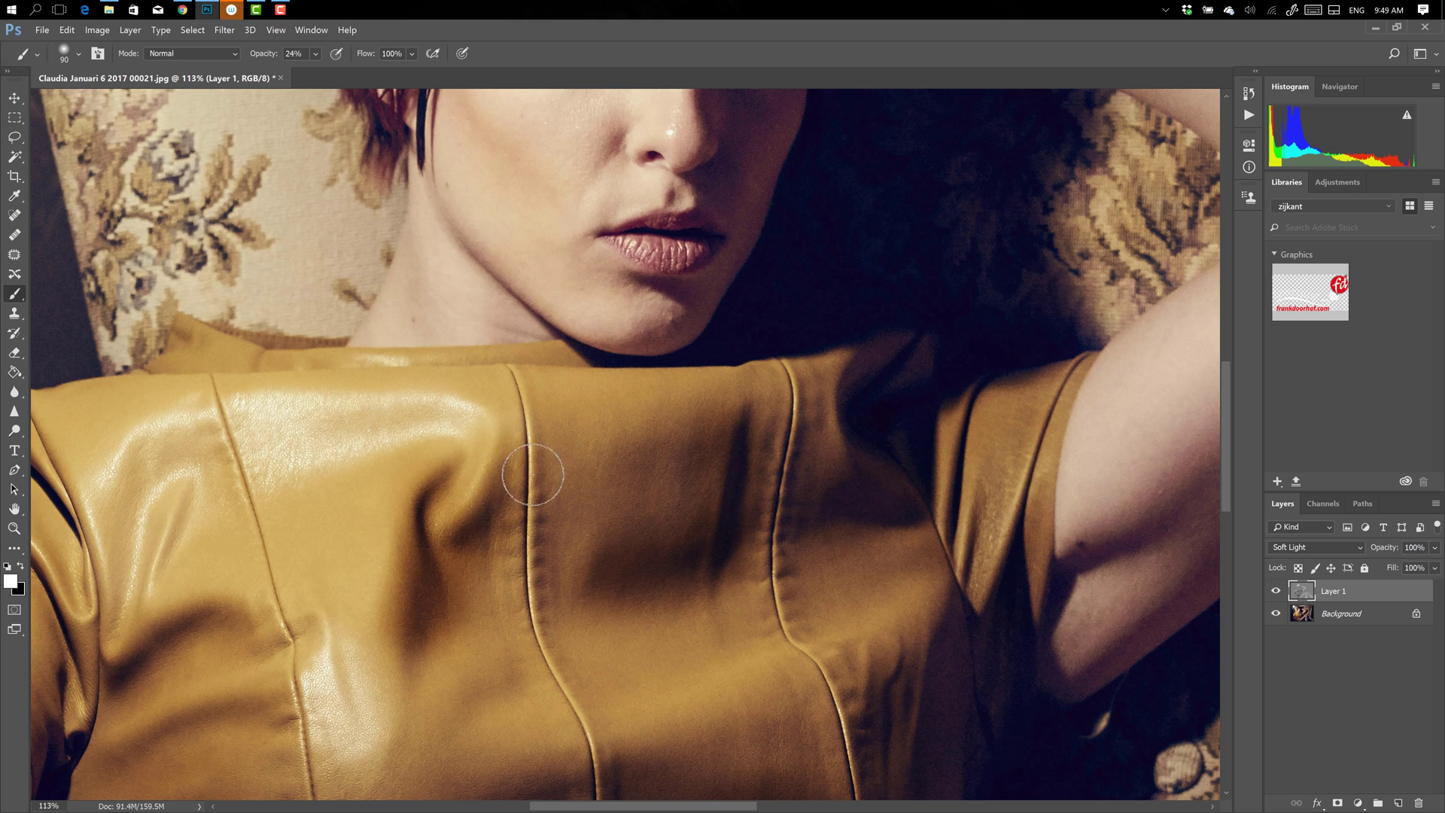
mouse_move(530, 474)
mouse_down()
mouse_move(538, 682)
mouse_move(539, 579)
mouse_move(602, 734)
mouse_up()
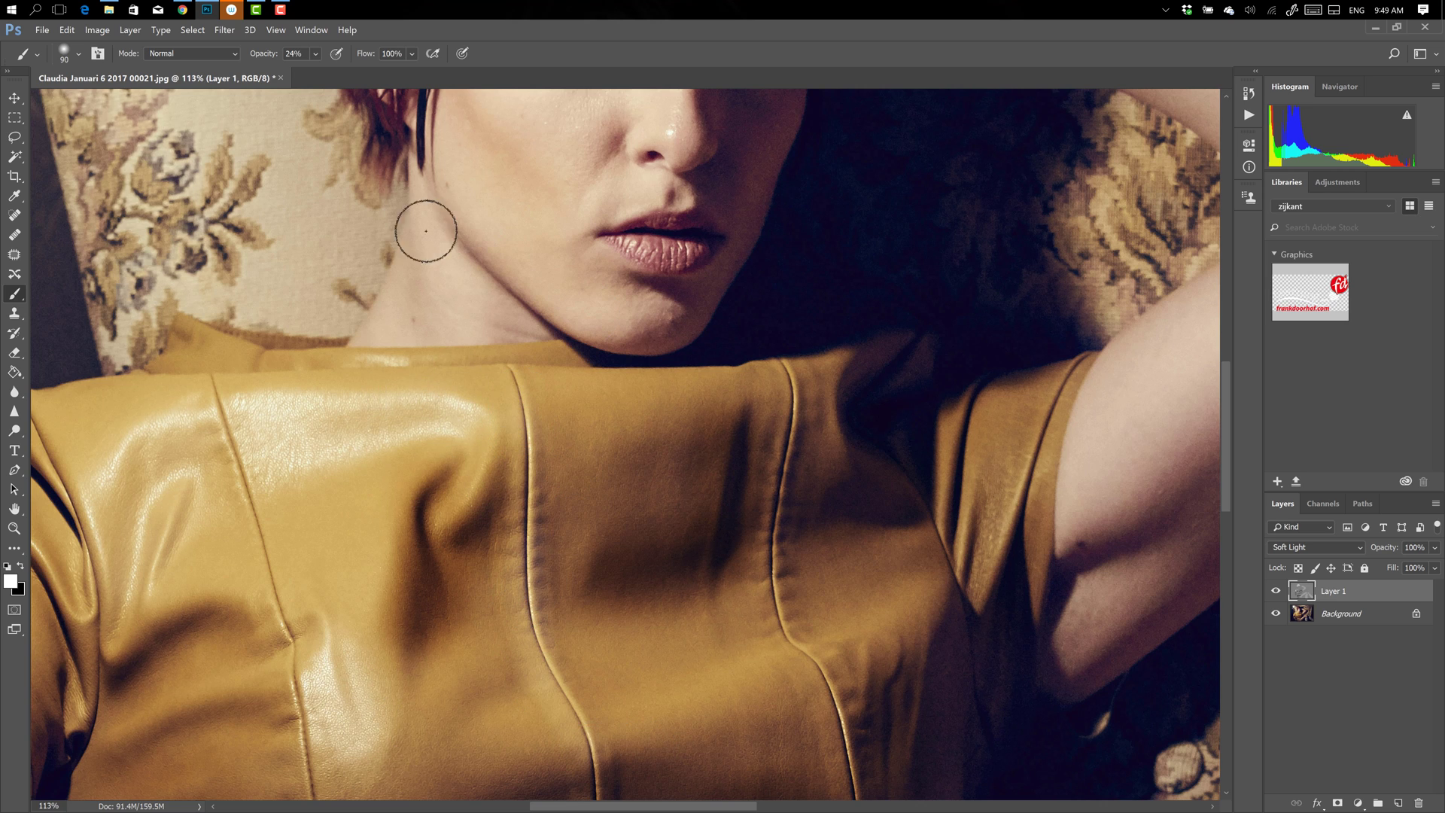
- Fit the whole image on screen and compare it with the dodge and burn layer hidden and shown
click(276, 30)
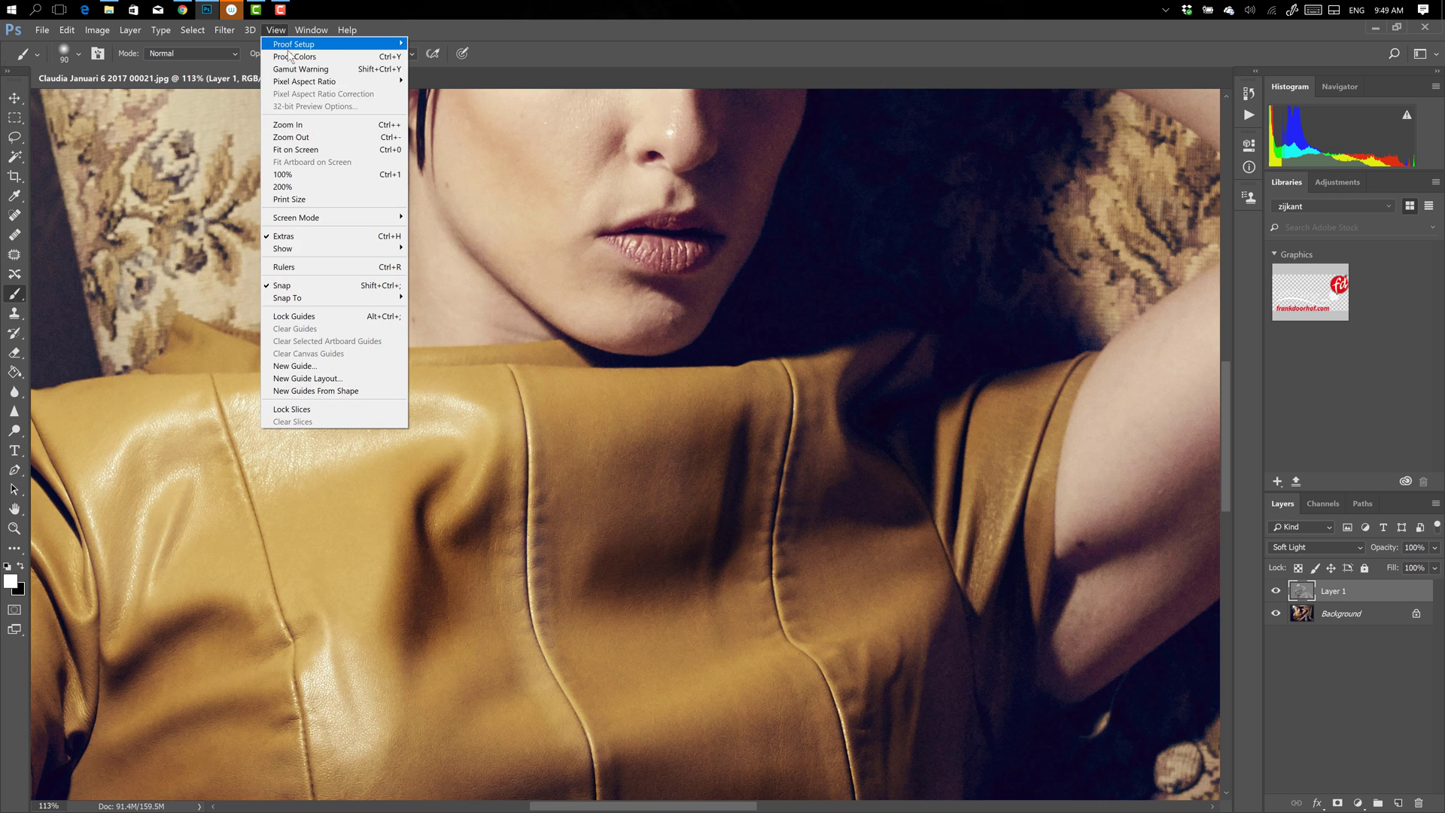
click(312, 150)
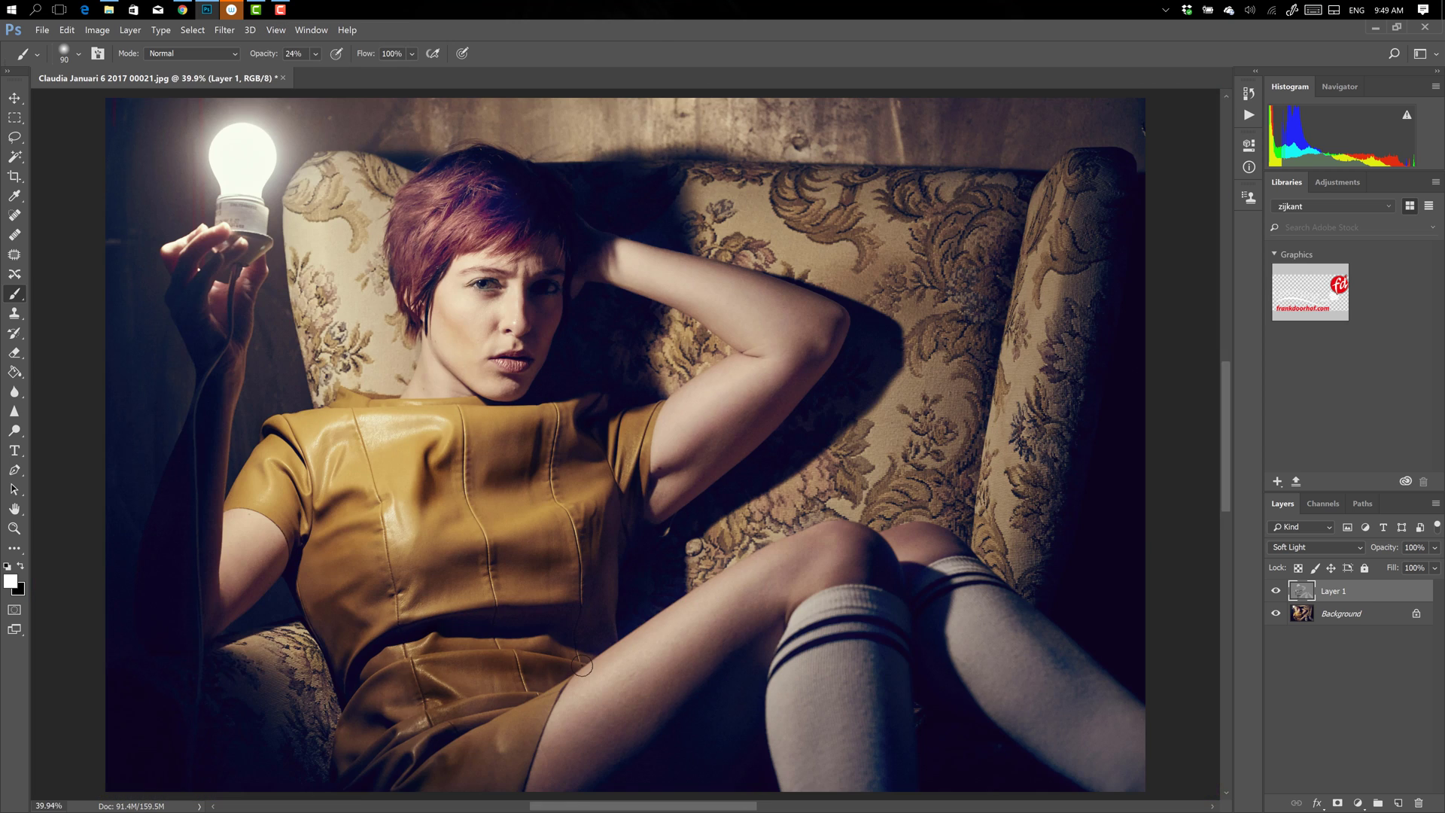
click(1276, 591)
click(1278, 592)
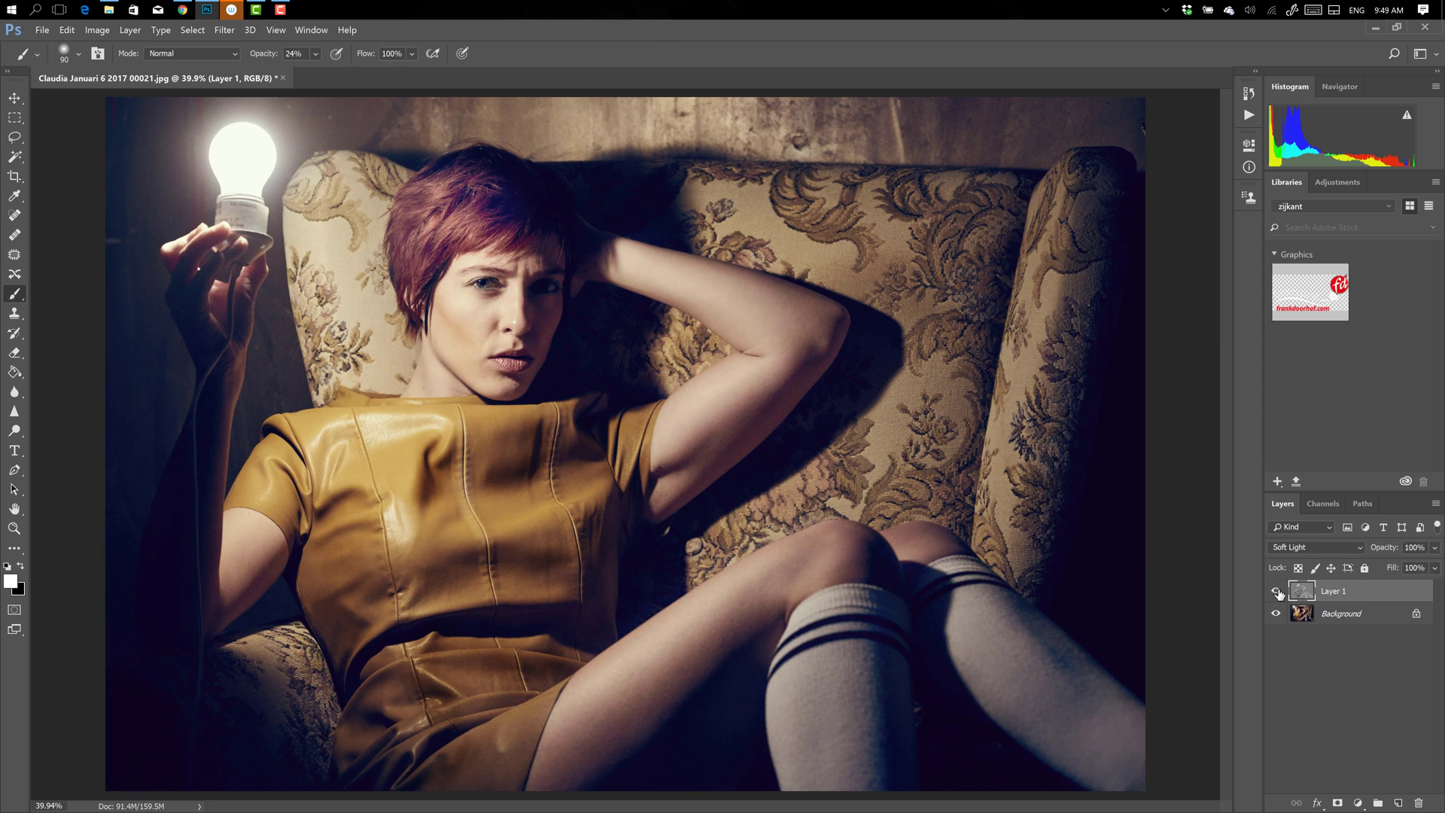
click(1276, 592)
click(1278, 593)
- Flatten the image, merging the dodge and burn layer into the background
click(130, 31)
click(181, 515)
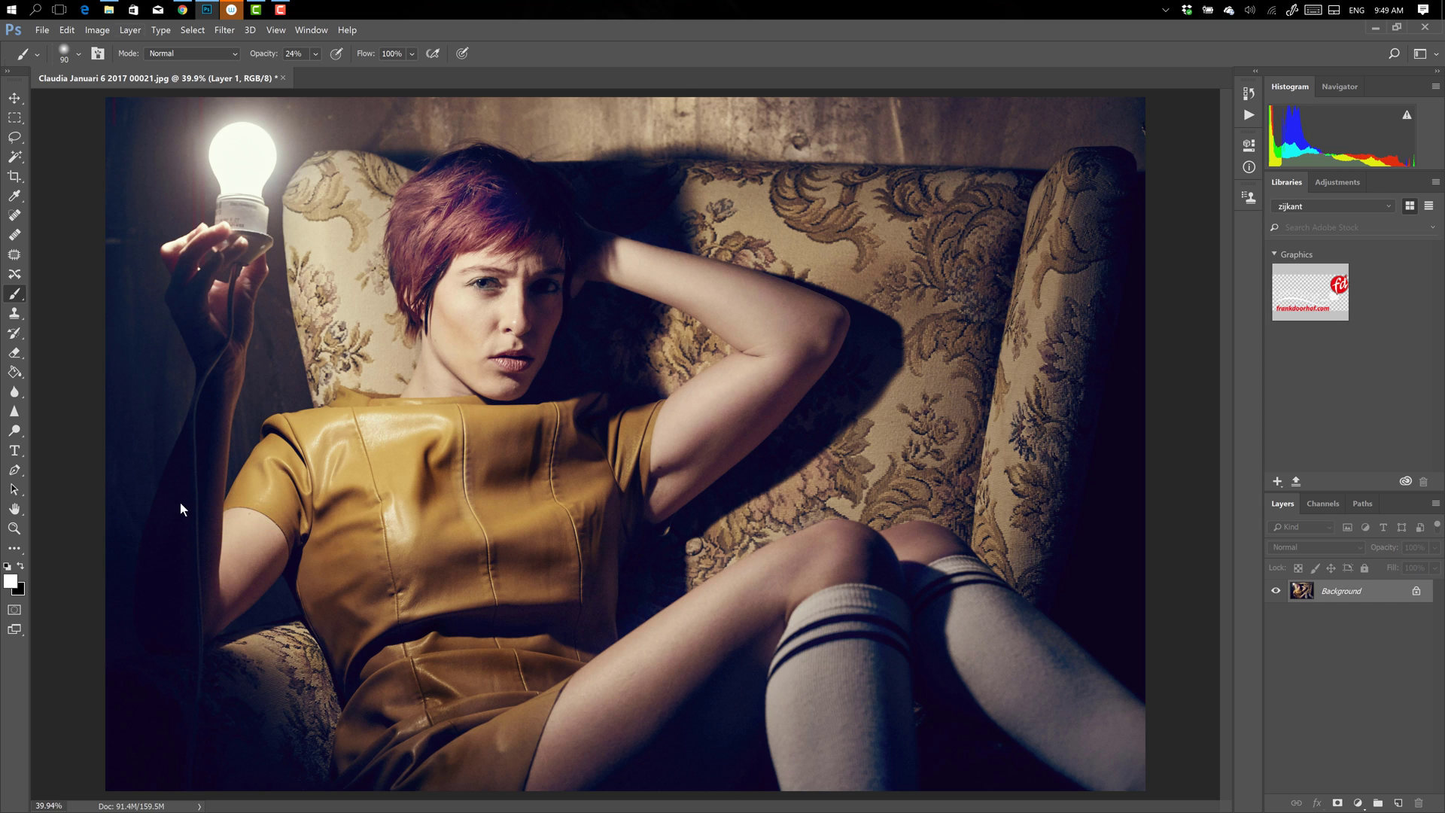
- Create a new layer in Soft Light mode filled with the neutral 50% gray
click(129, 31)
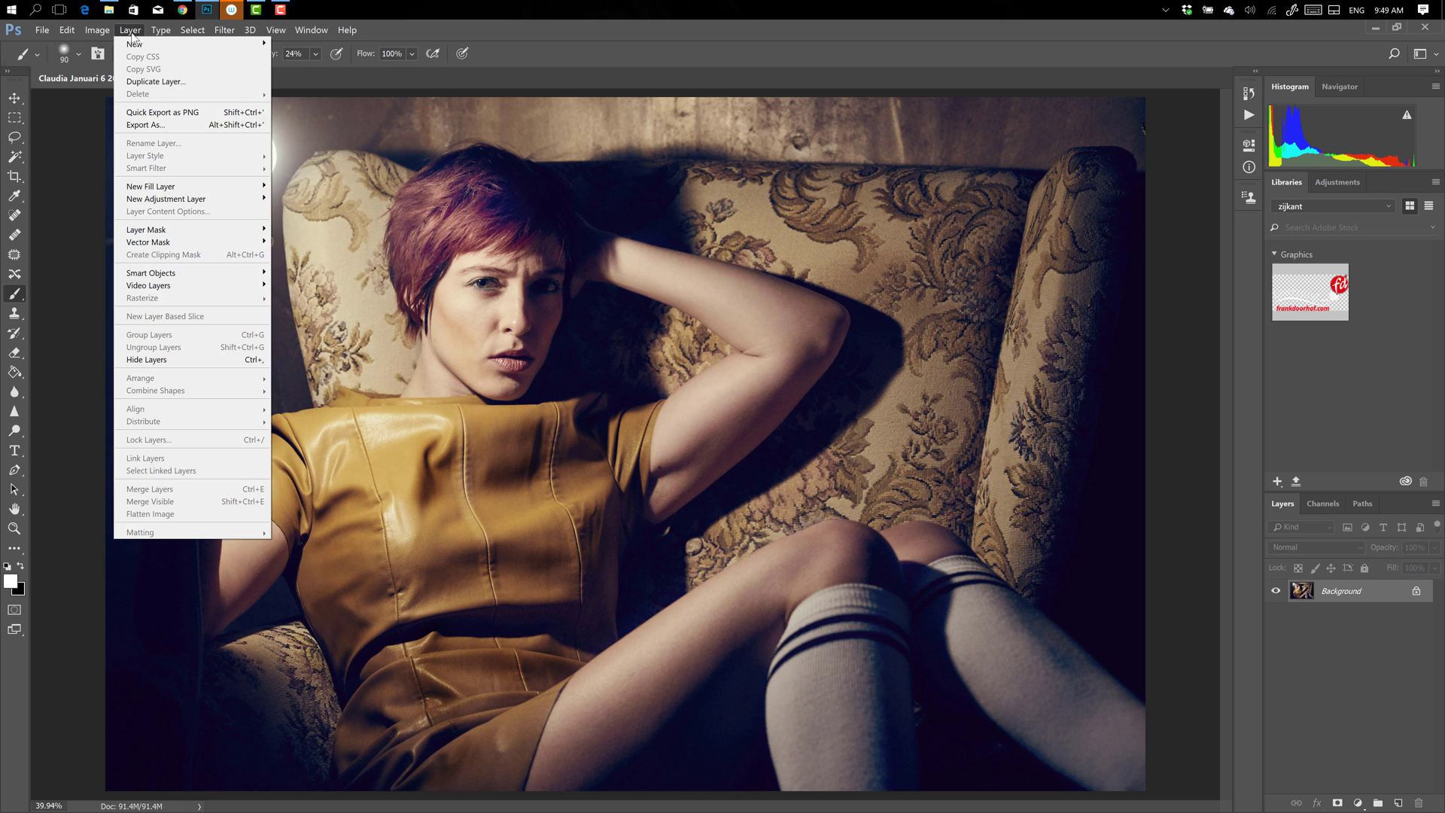
mouse_move(138, 46)
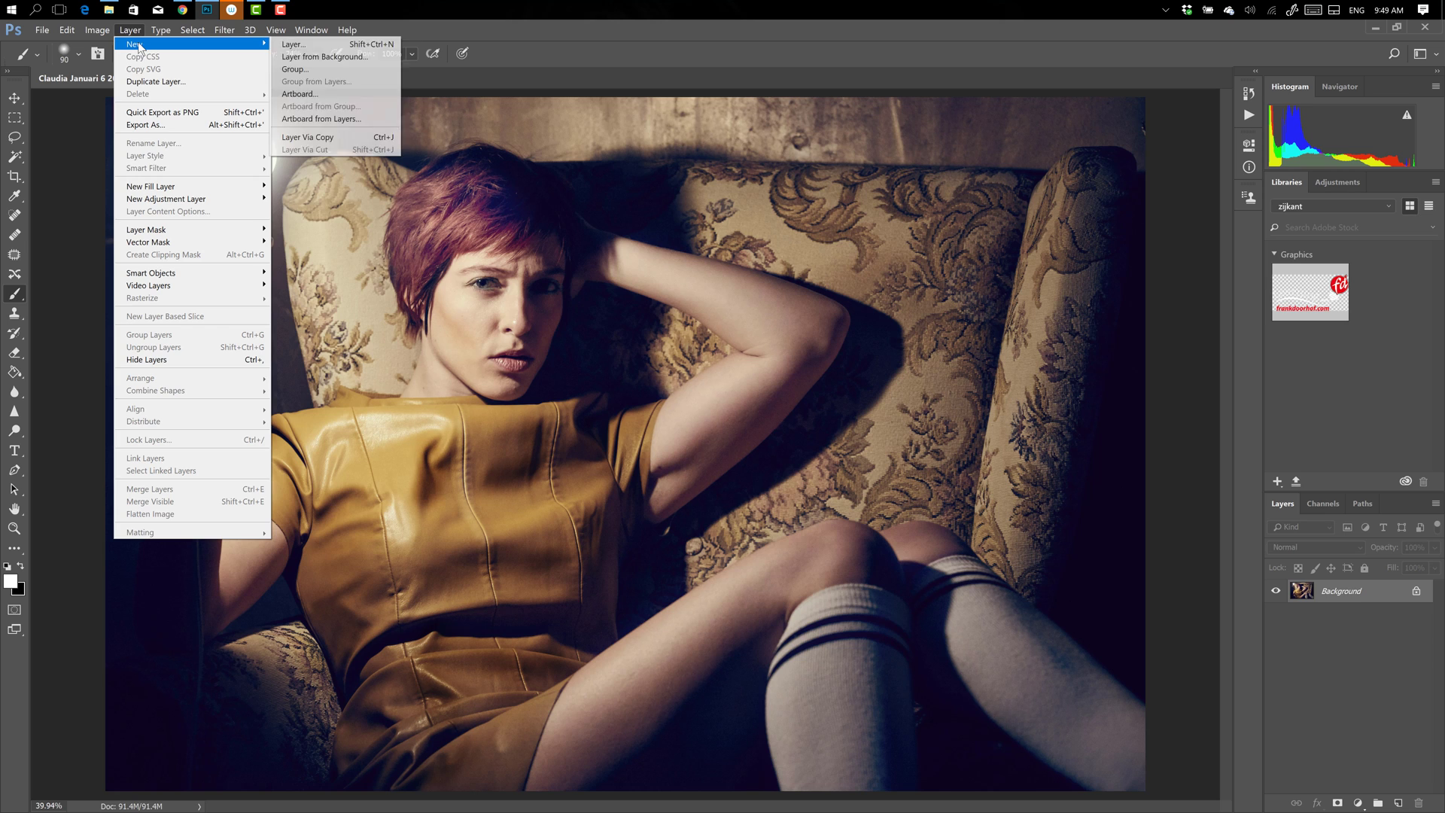
click(337, 44)
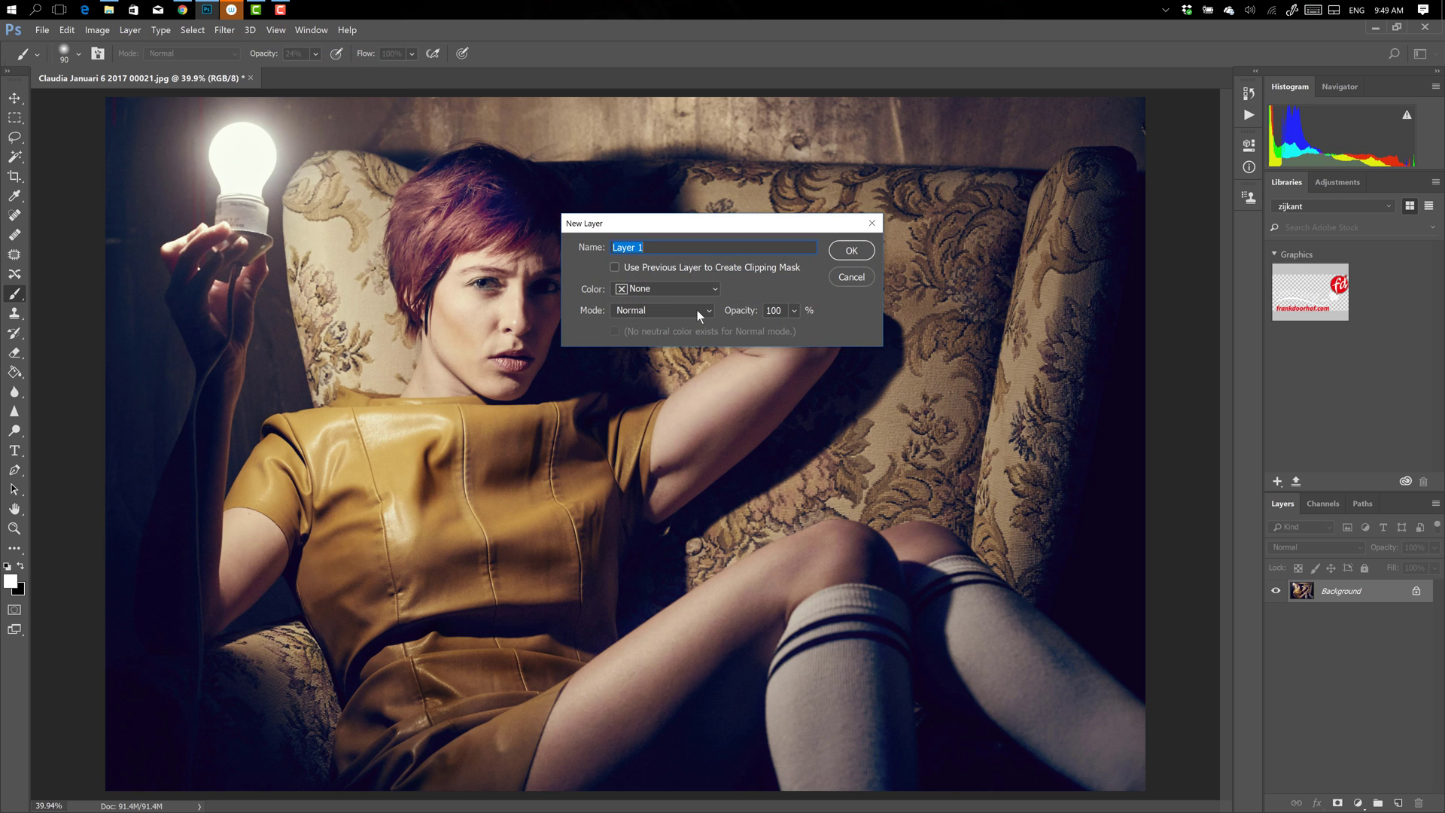
click(697, 310)
click(651, 495)
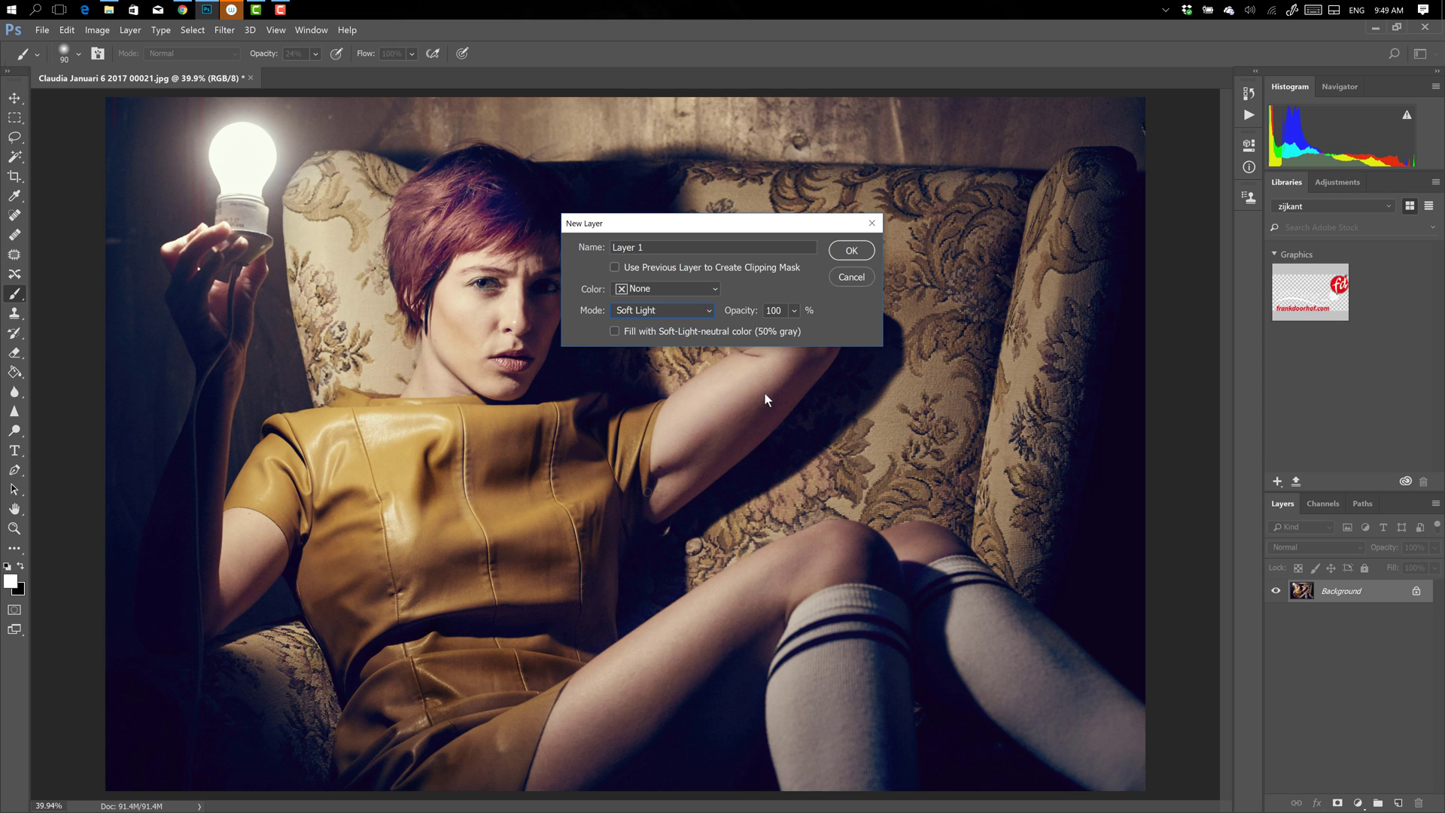
click(852, 250)
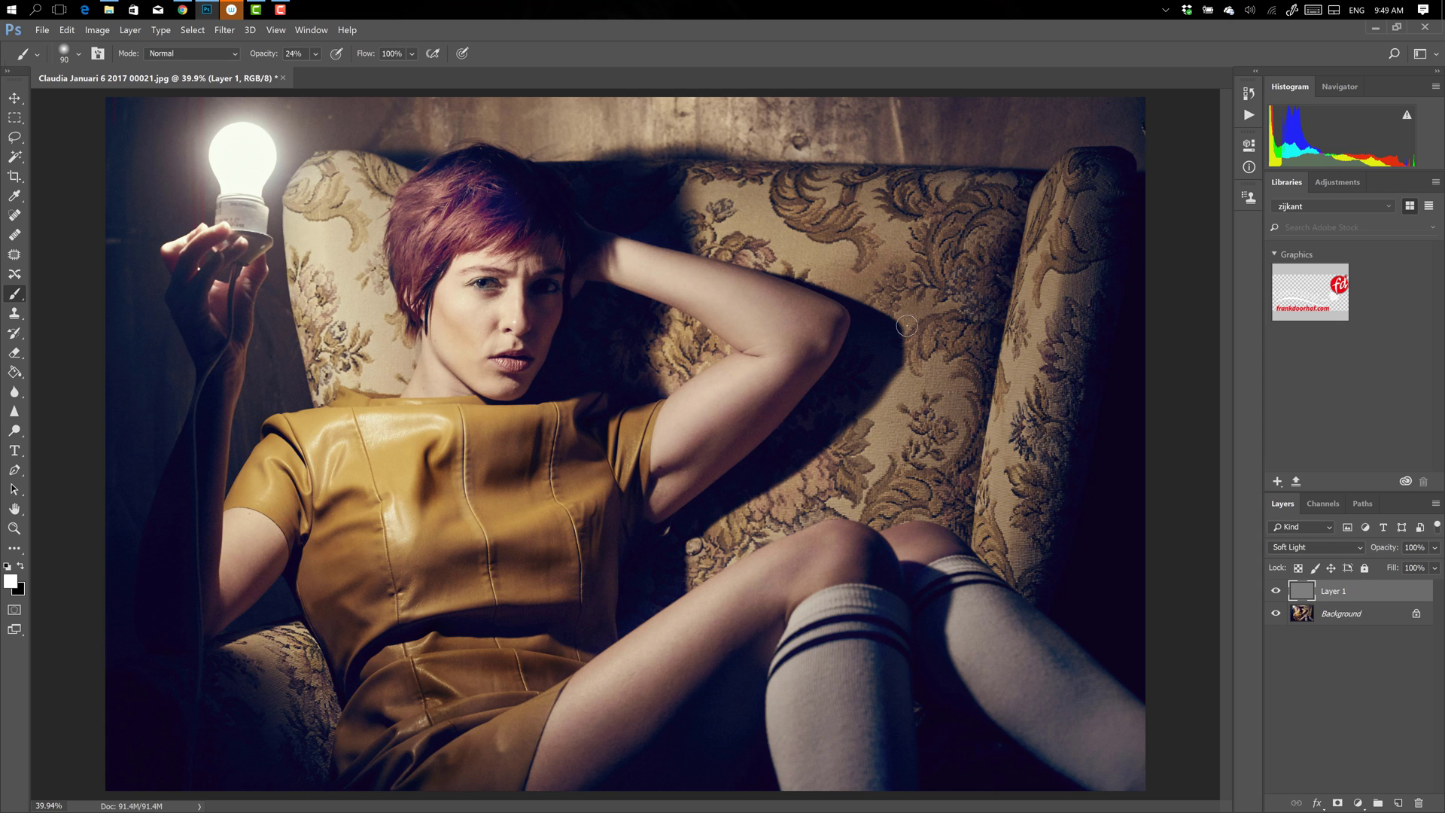
- Add 66.38% Gaussian monochromatic noise to the gray Soft Light layer
scroll(906, 326, up, 8)
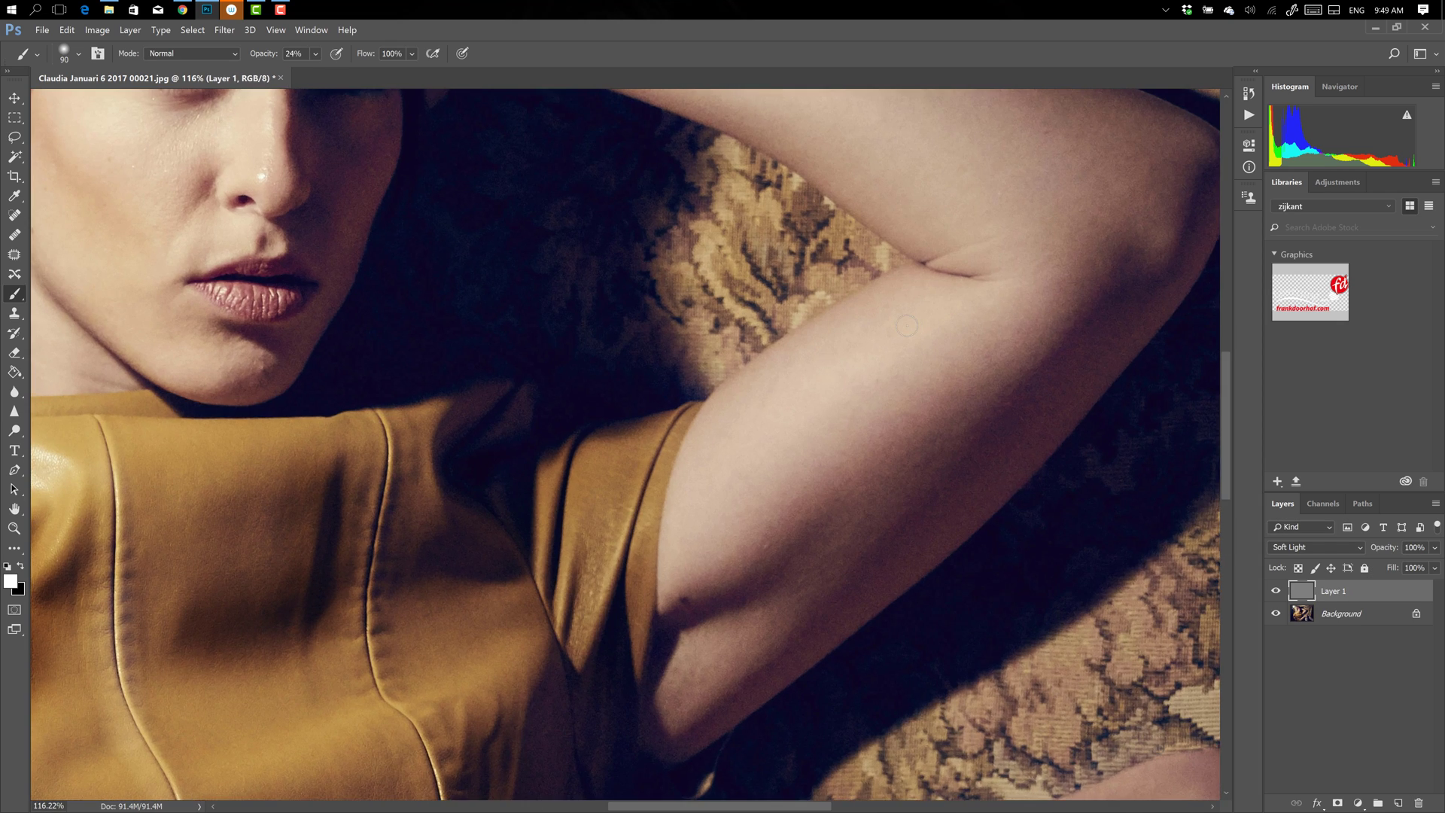
scroll(906, 325, up, 4)
scroll(906, 325, left, 2)
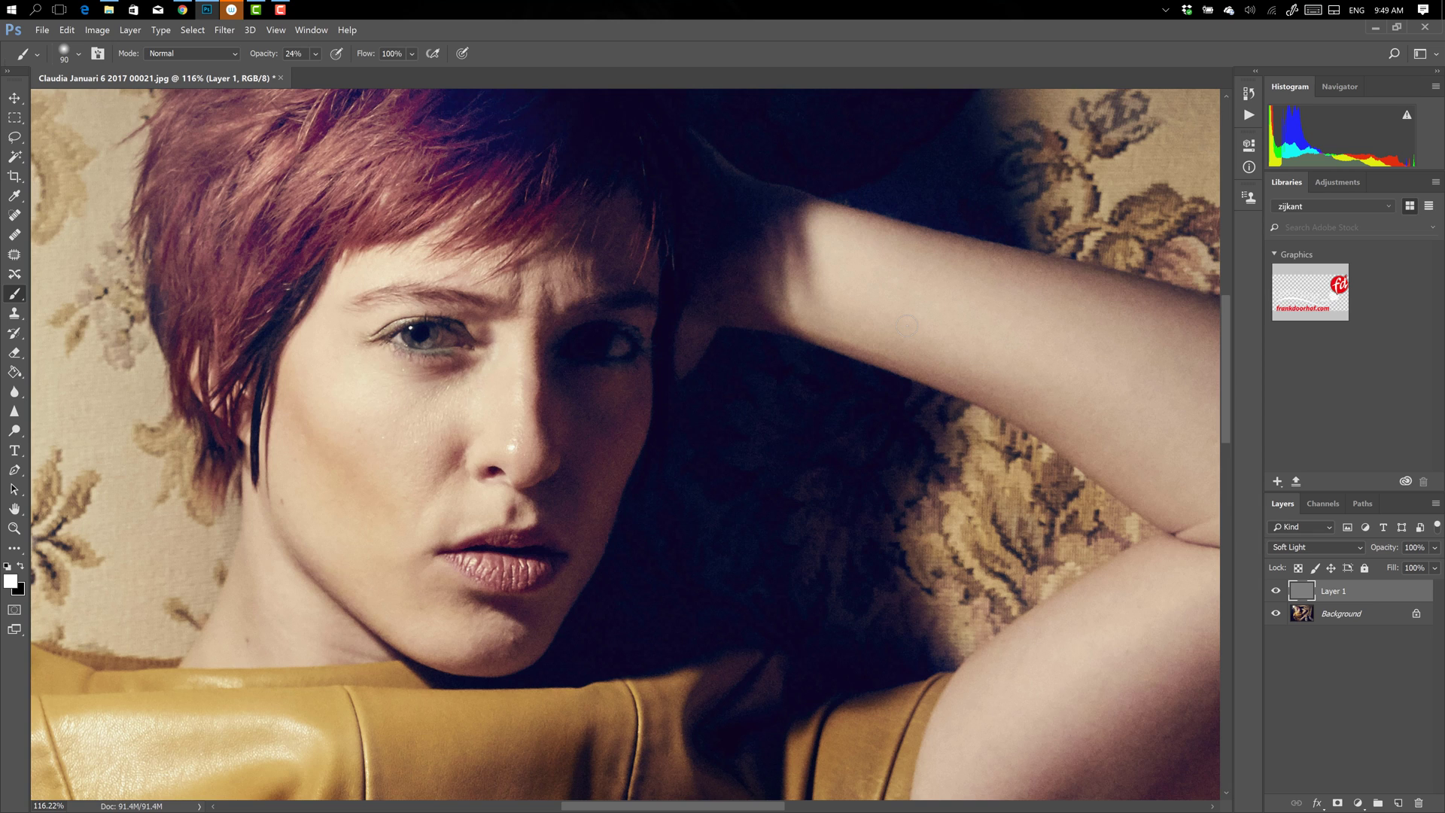
click(224, 30)
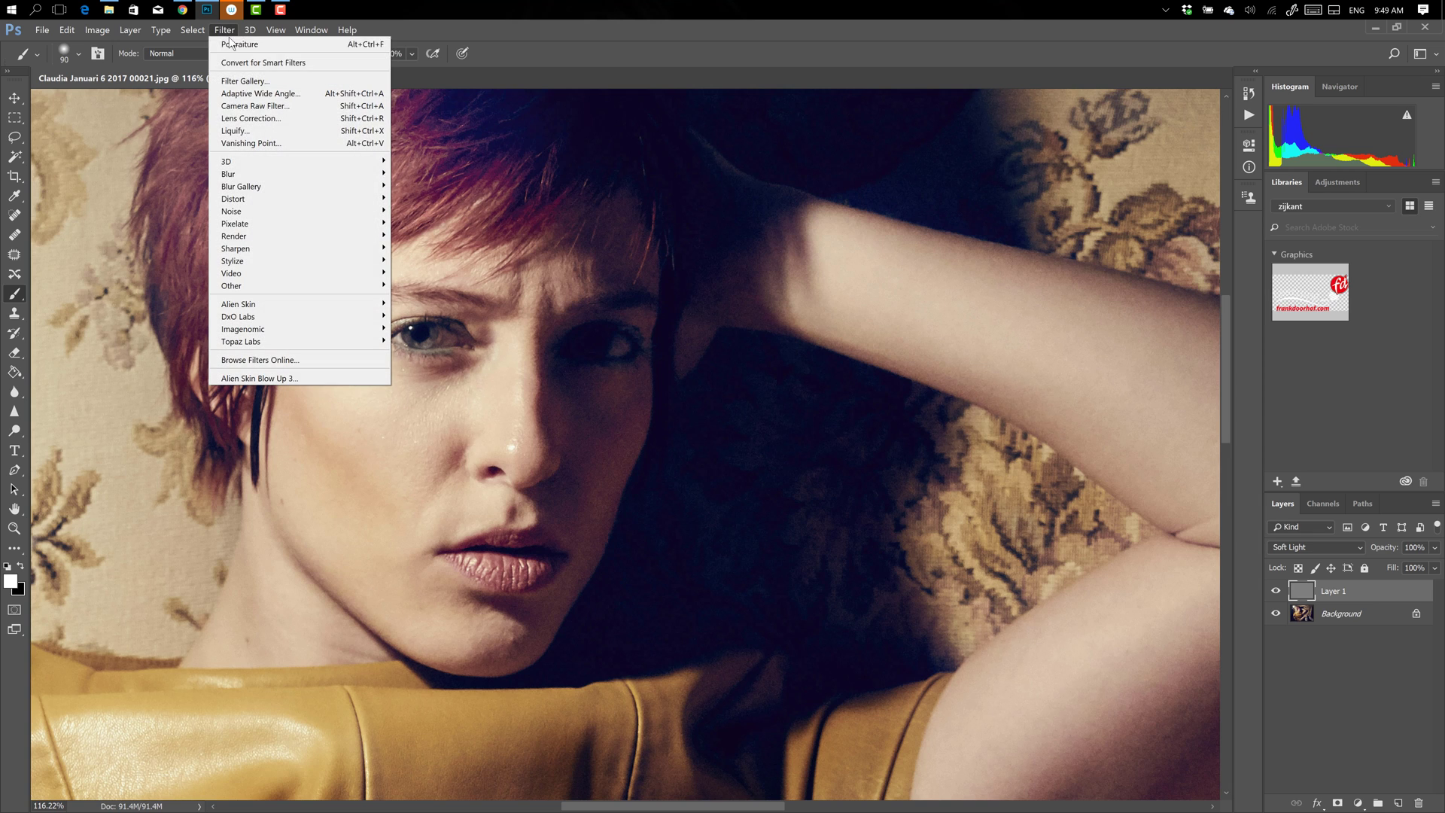
mouse_move(292, 215)
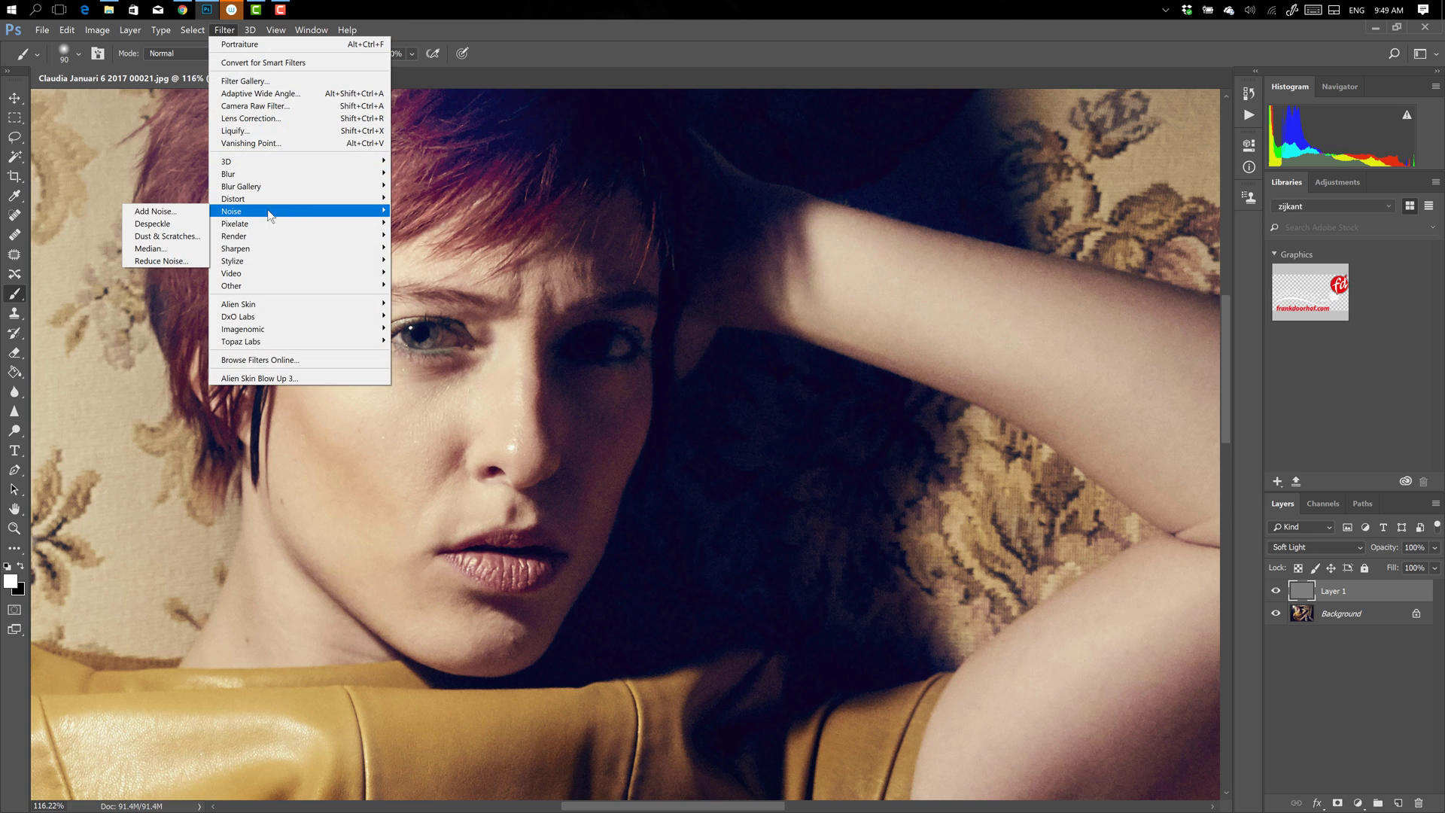
click(160, 207)
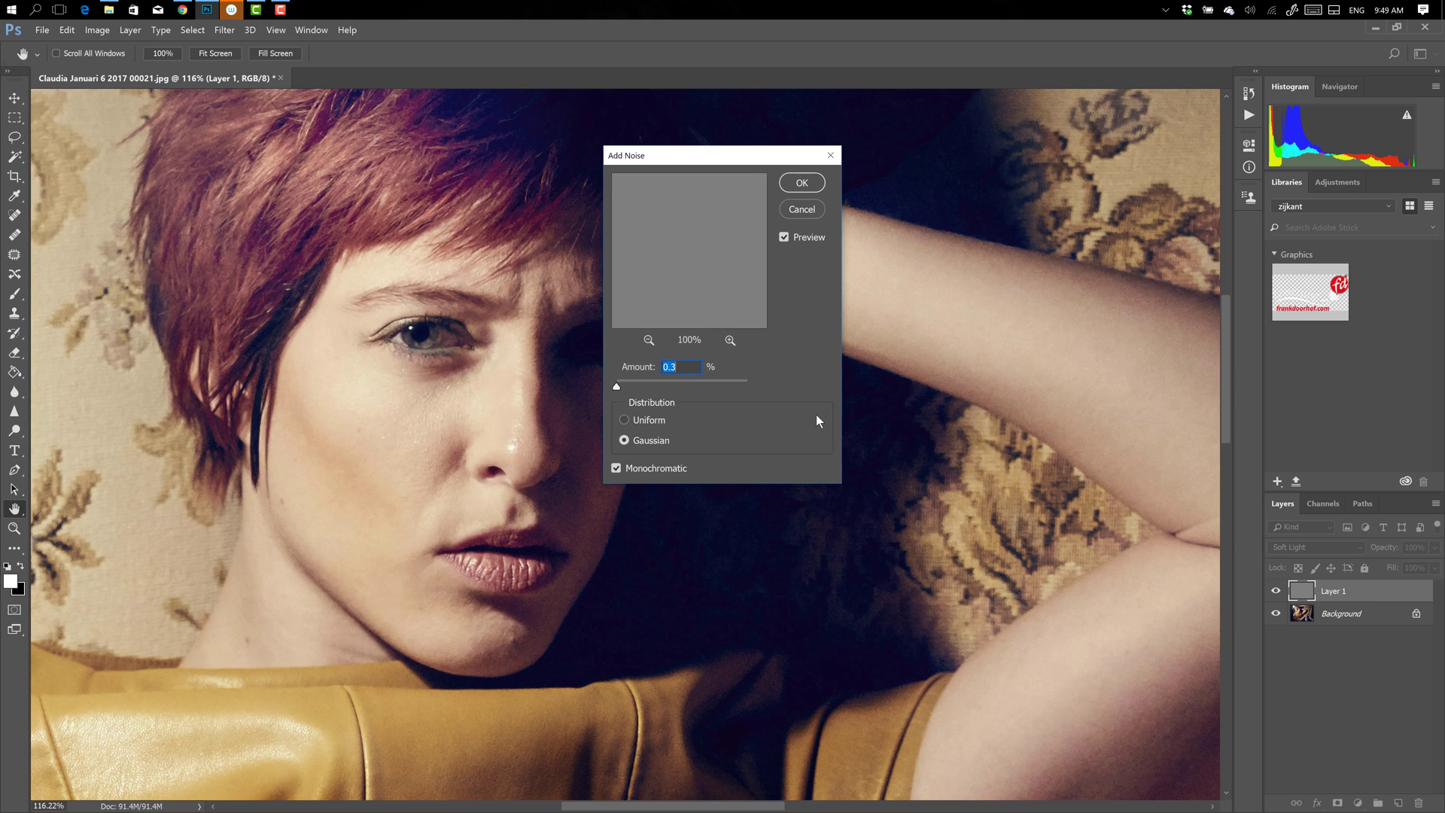
drag(617, 386, 634, 386)
drag(649, 384, 677, 383)
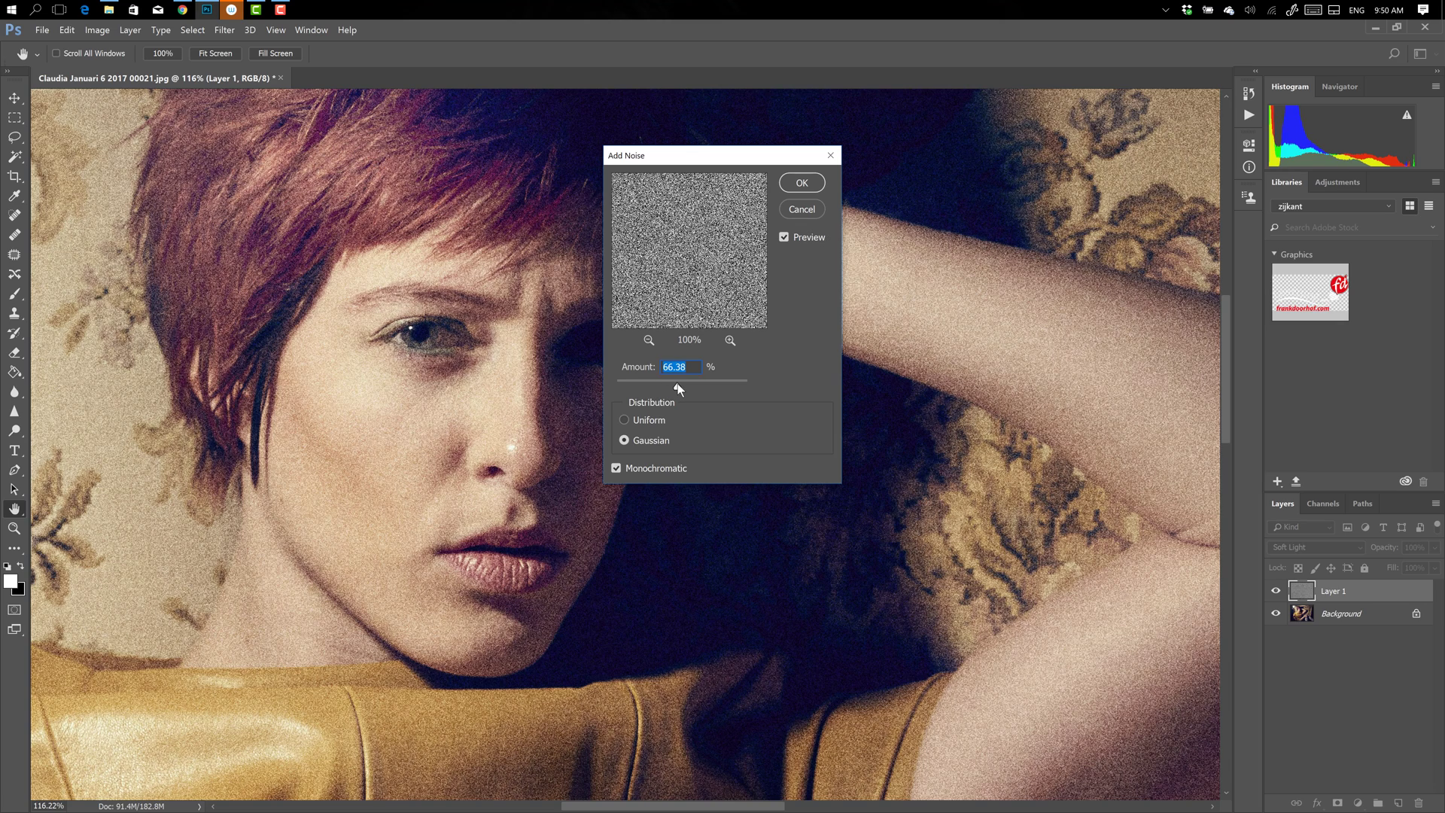
click(802, 183)
- Inspect the grain at 100% zoom, comparing the image with the noise layer hidden and with the background hidden
click(276, 31)
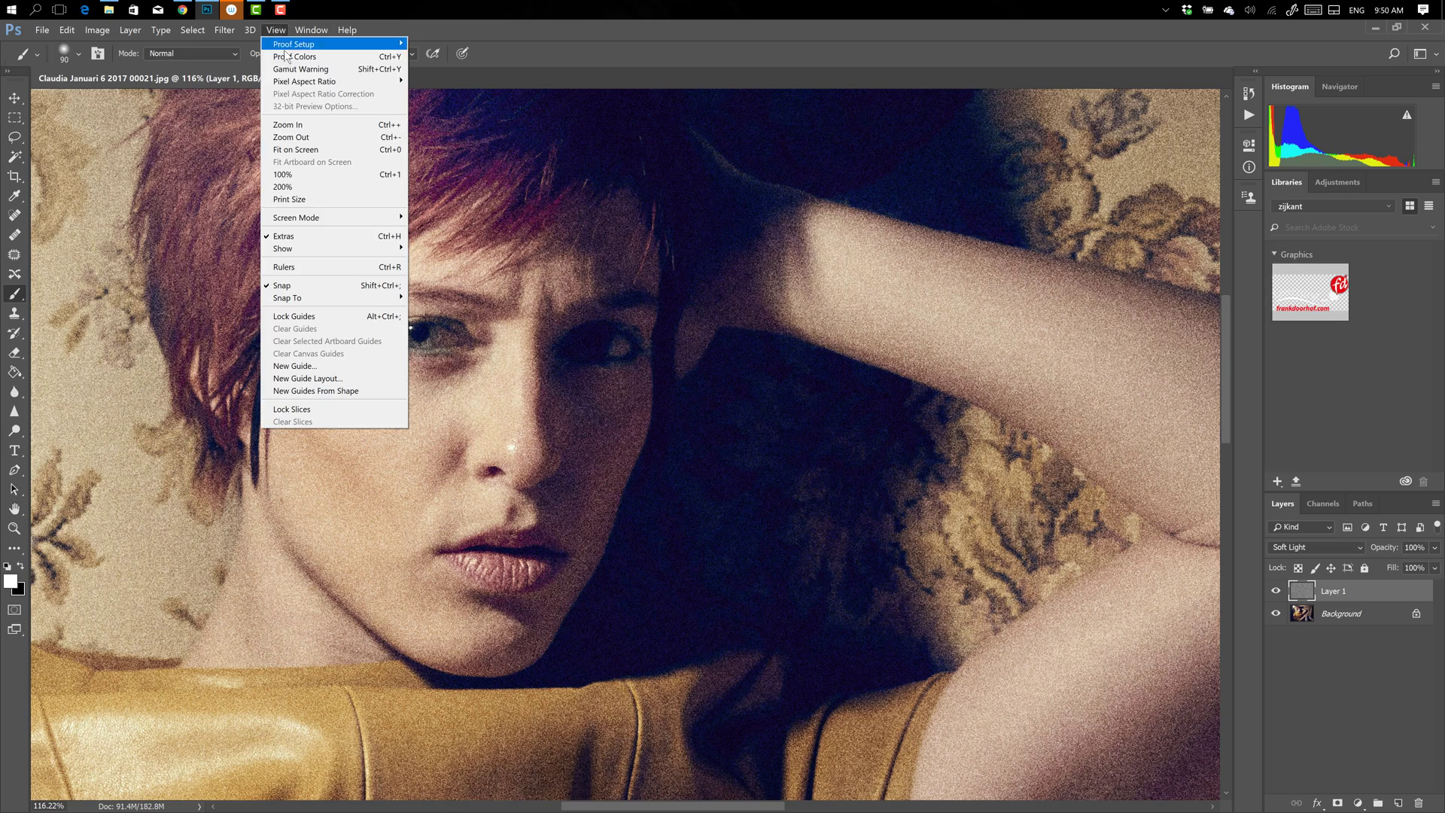
click(315, 174)
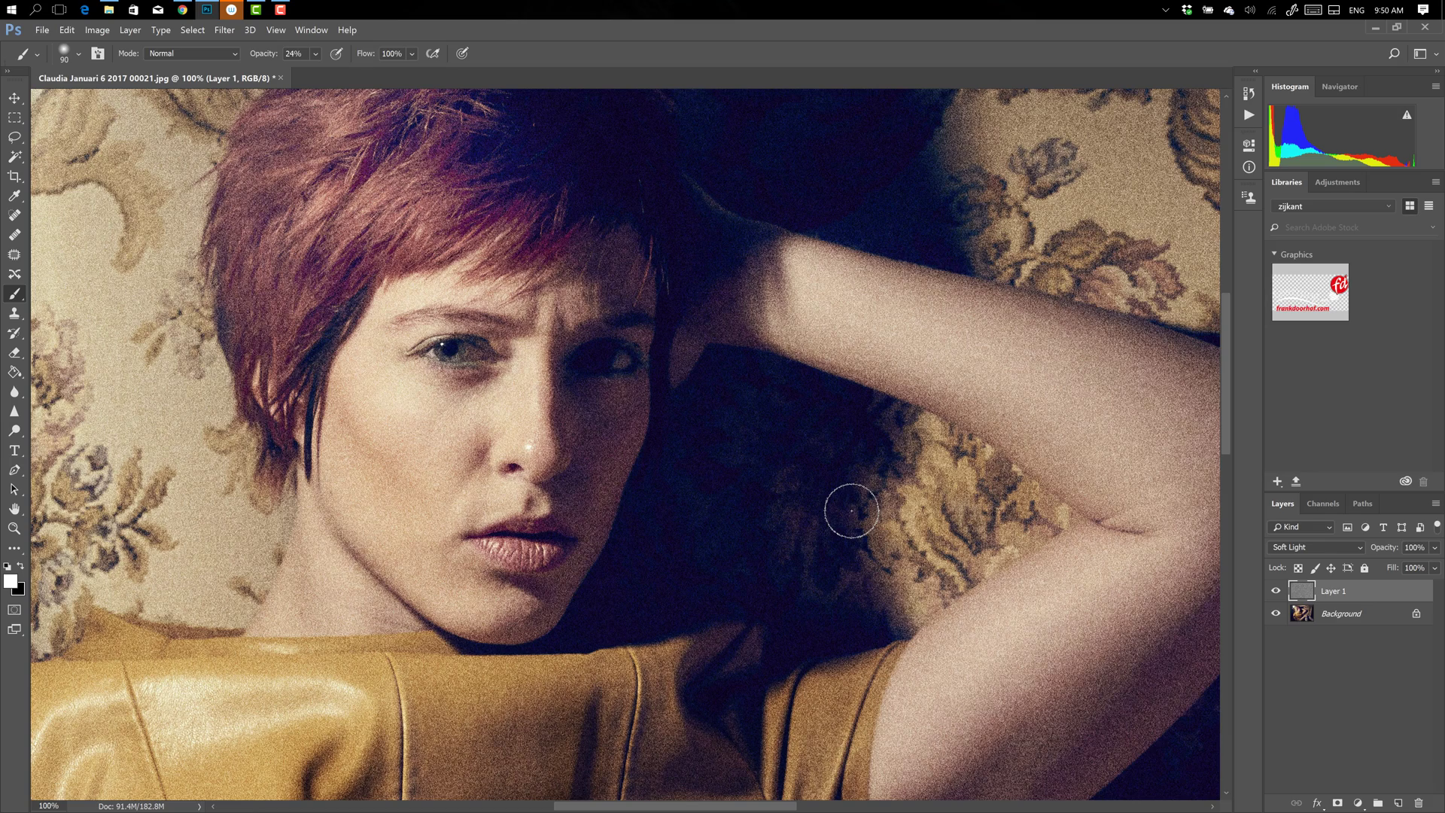
click(1275, 592)
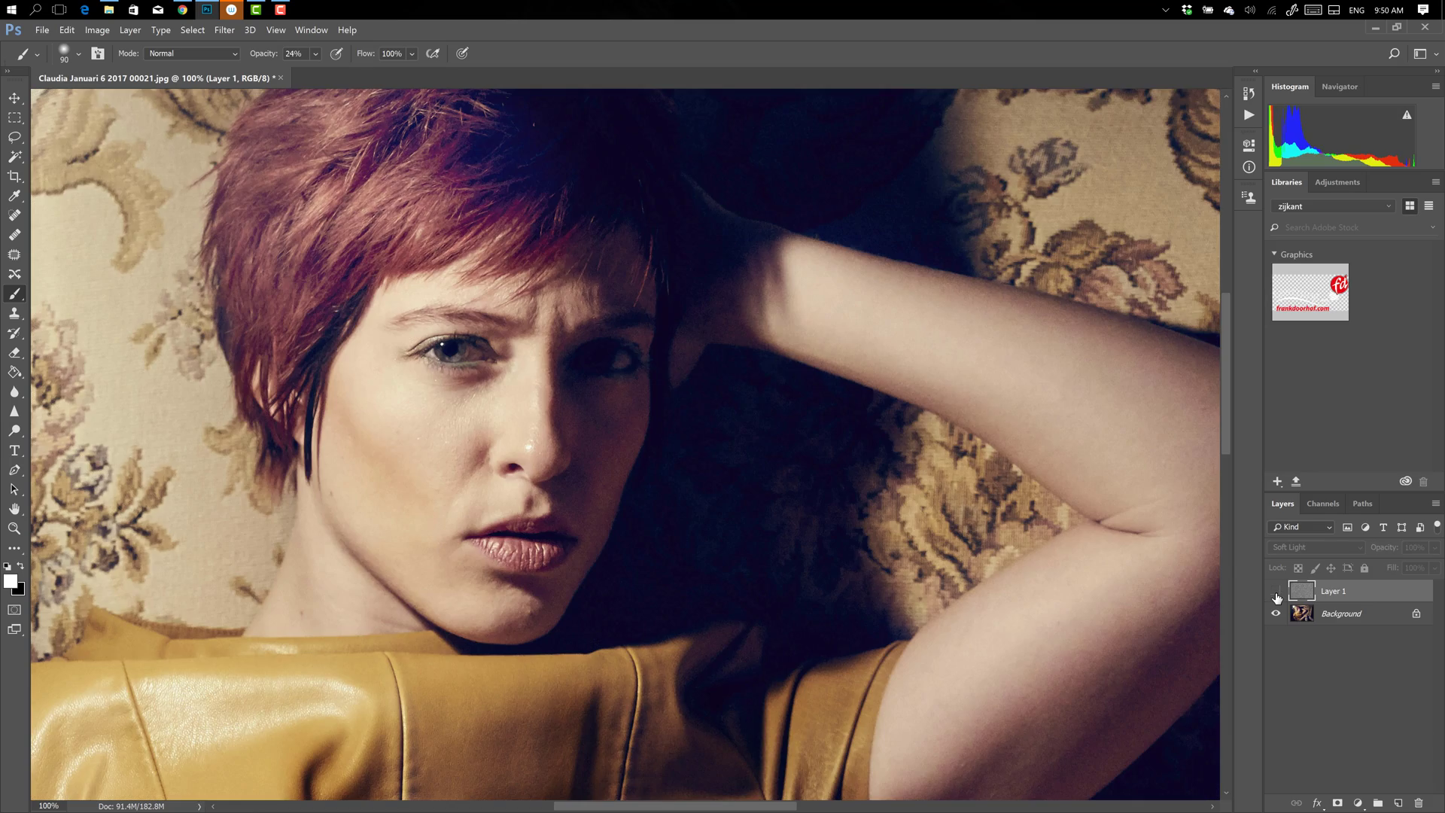
click(1276, 592)
click(1277, 614)
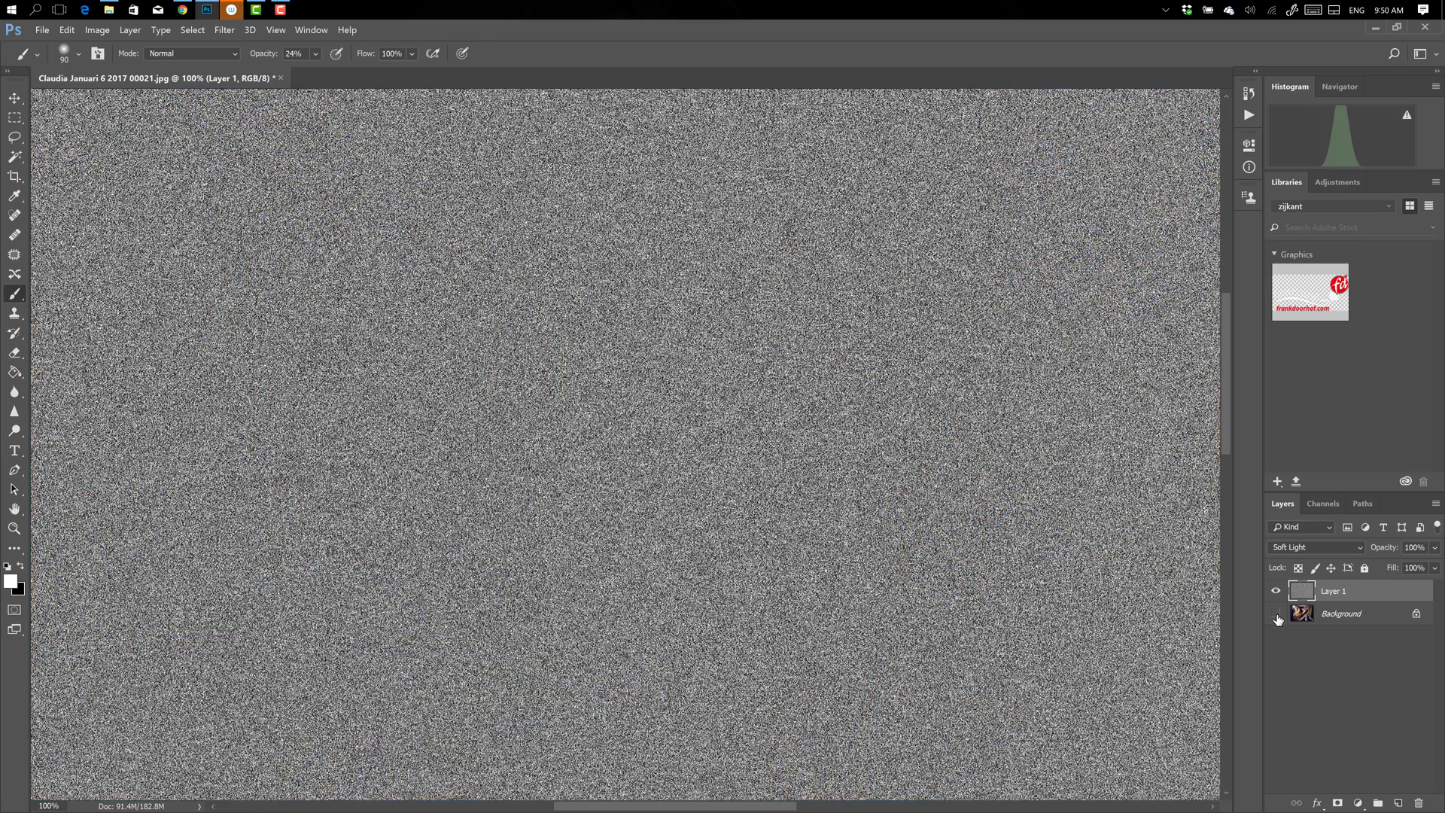
click(1276, 614)
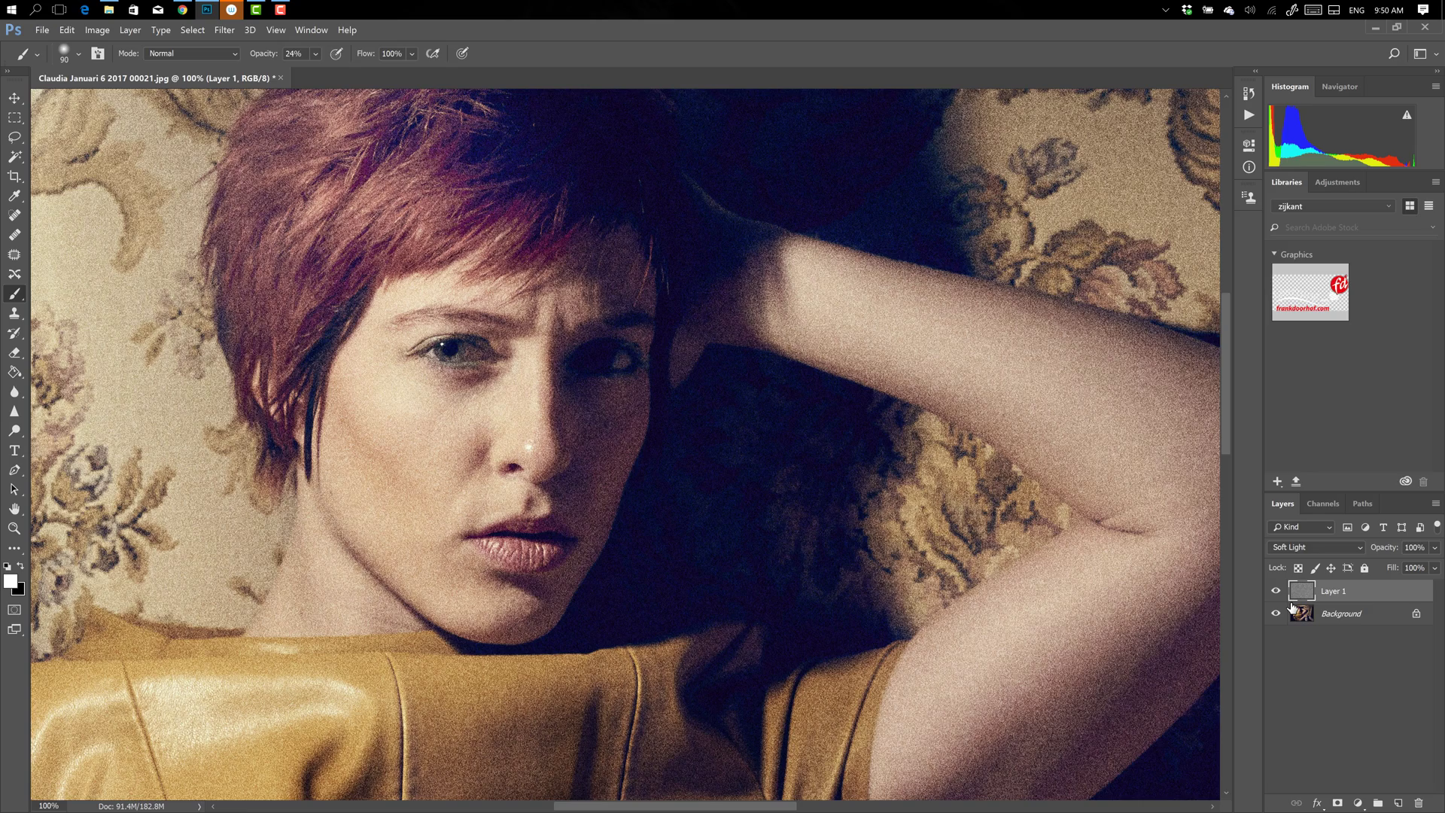
click(1009, 806)
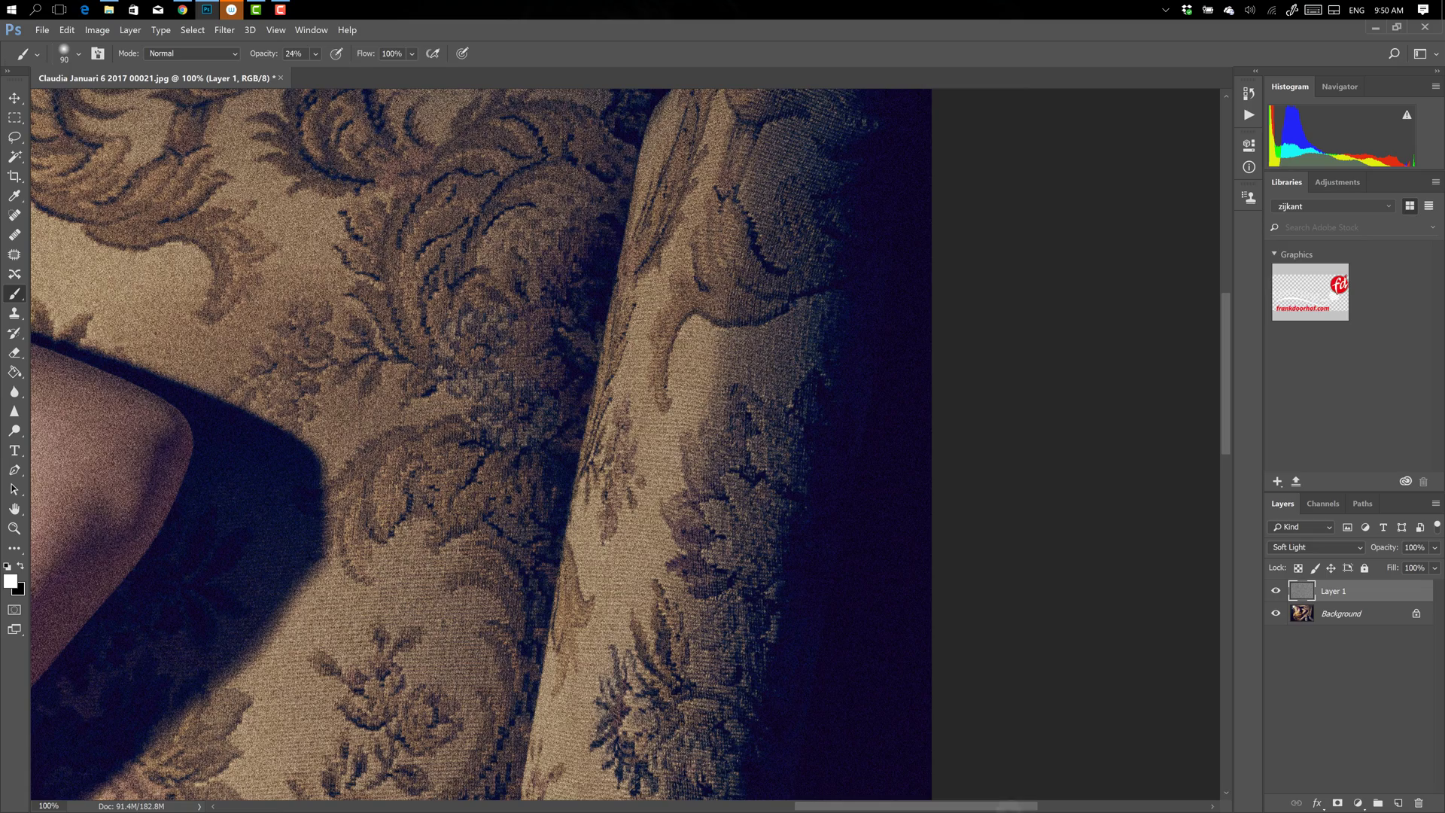
key(ctrl+Page_Up)
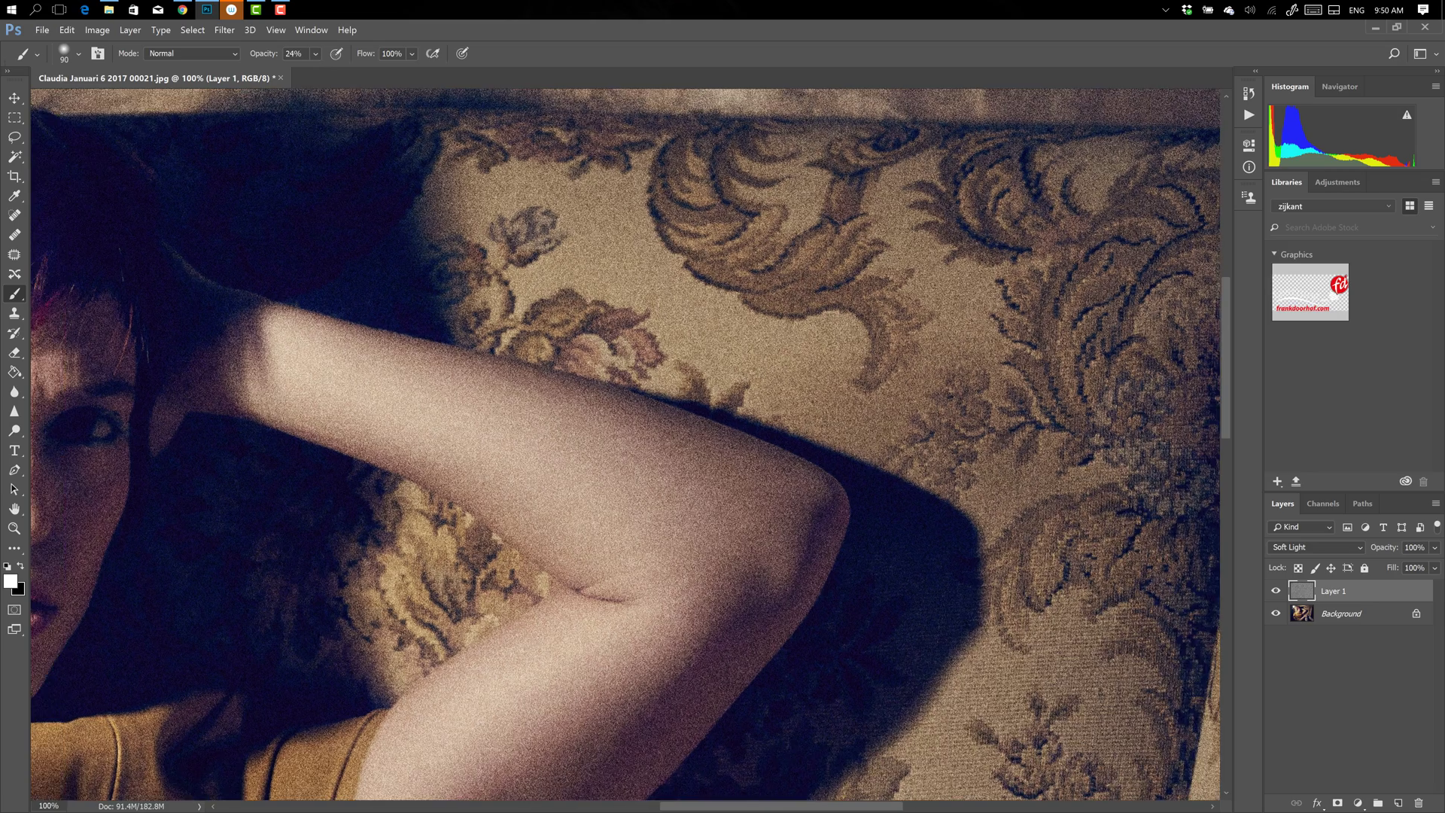
drag(339, 452, 948, 432)
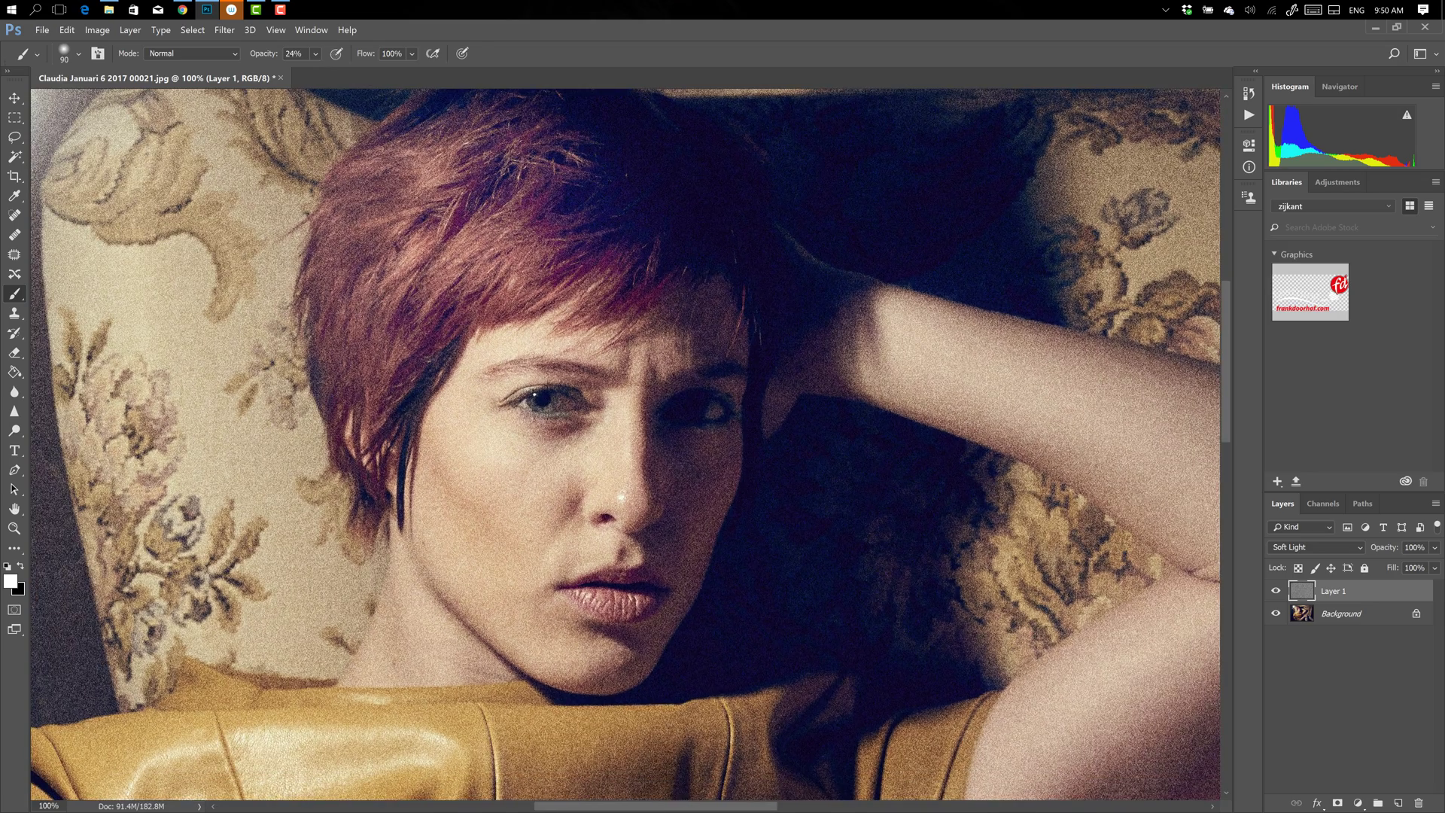
- Soften the noise on the gray layer with a Gaussian Blur of about 2 pixels radius
click(224, 30)
mouse_move(269, 177)
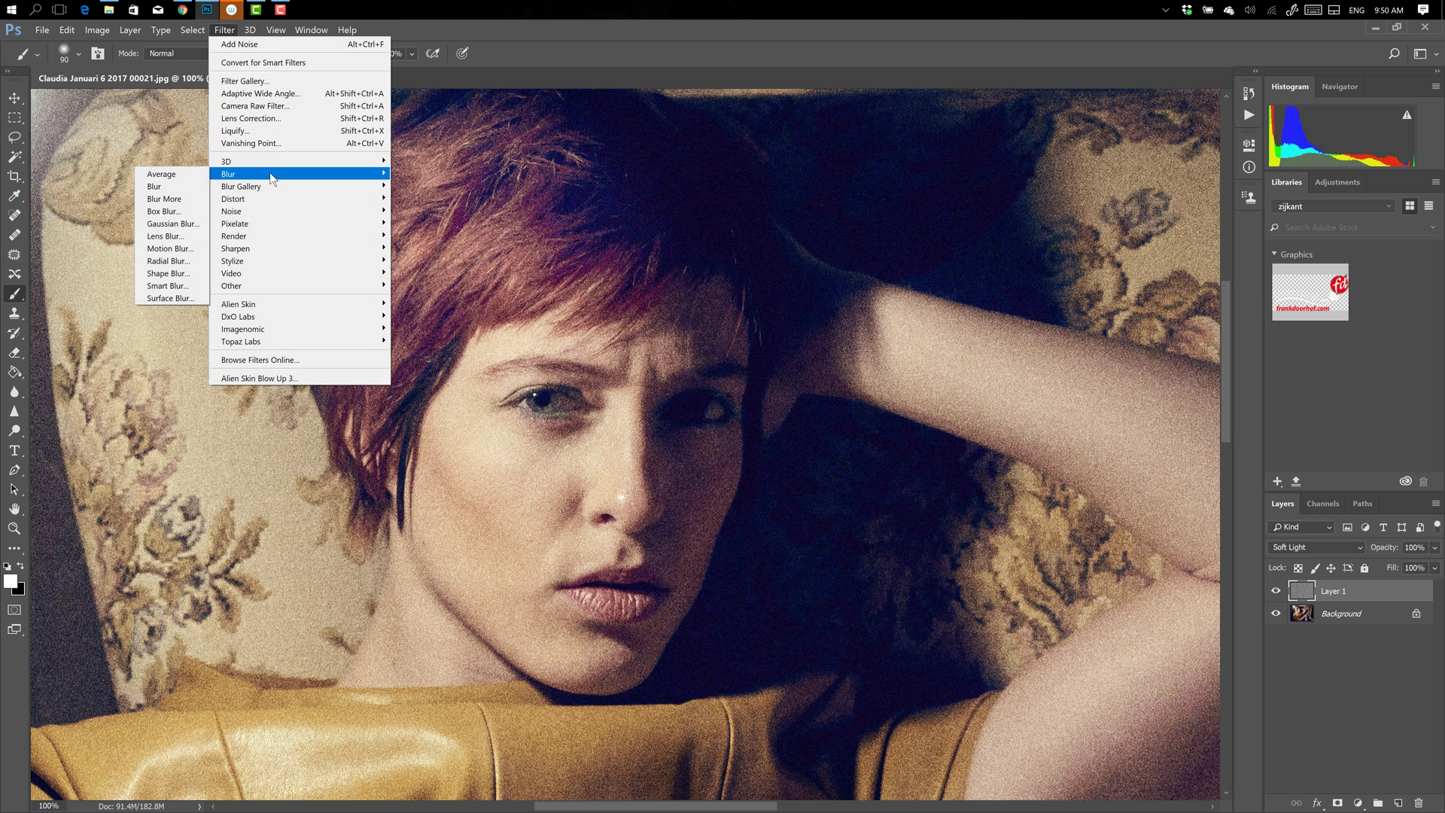
click(167, 223)
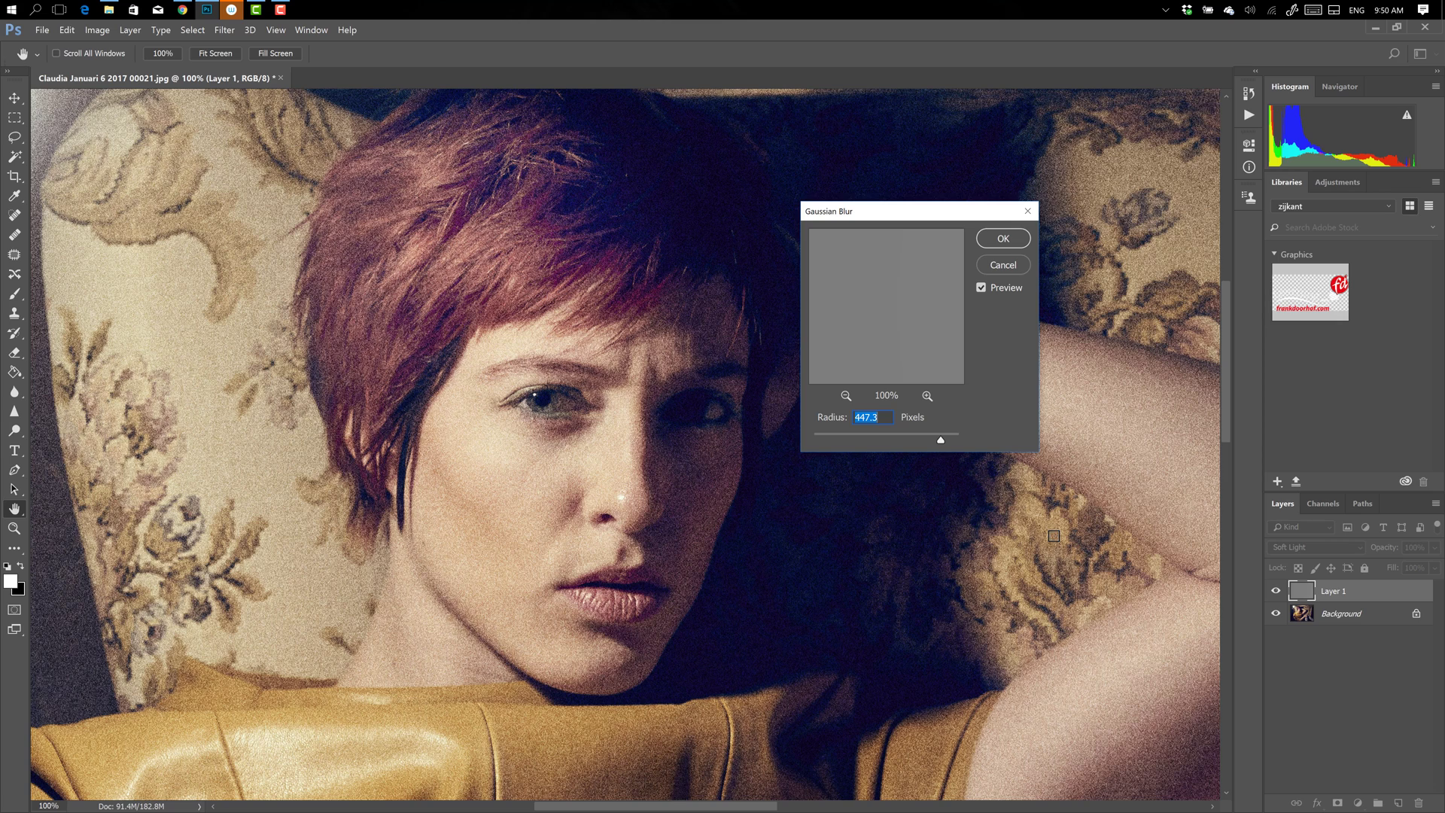
drag(941, 439, 832, 438)
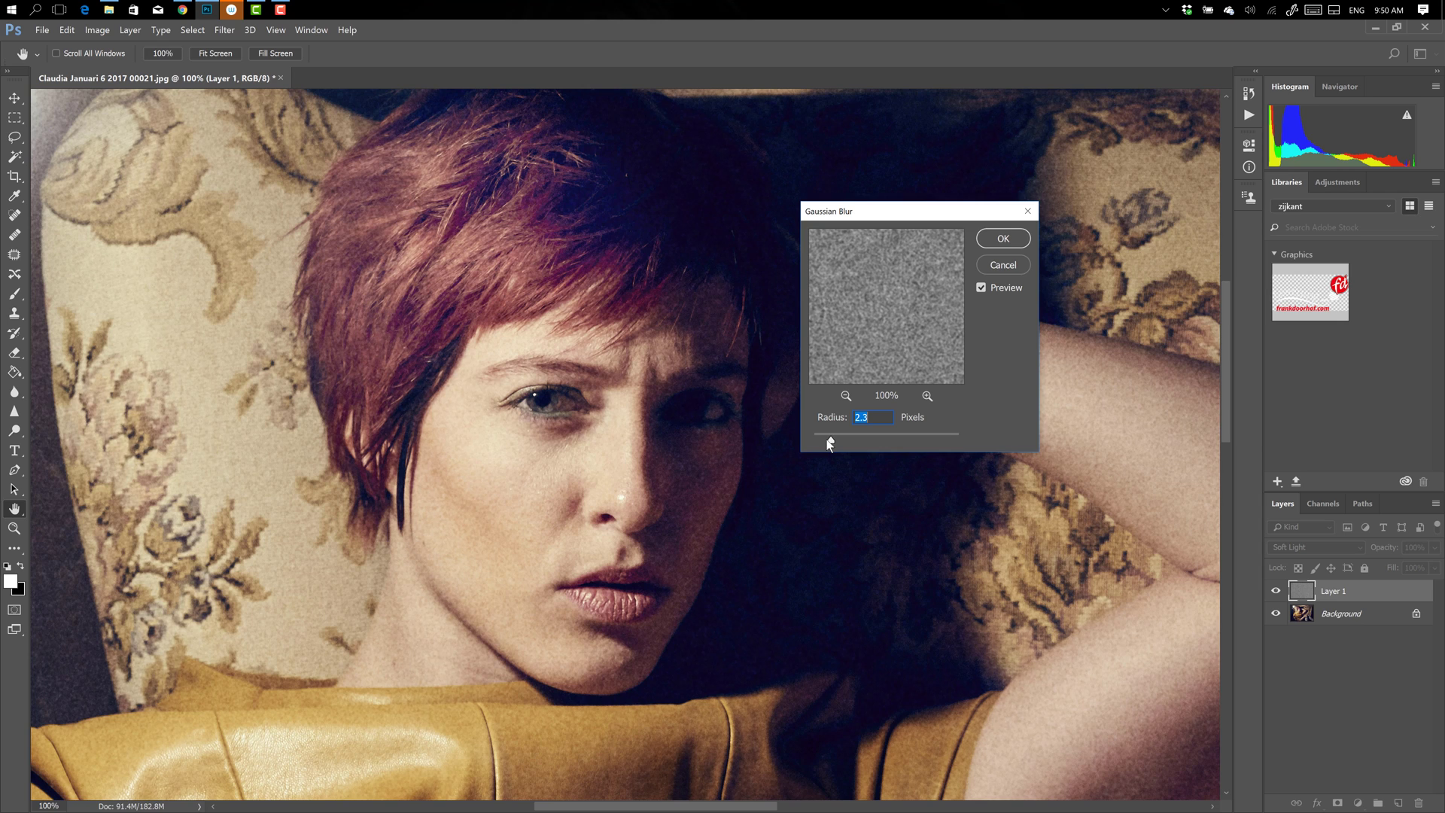
drag(824, 439, 825, 441)
click(982, 286)
click(1006, 238)
key(b)
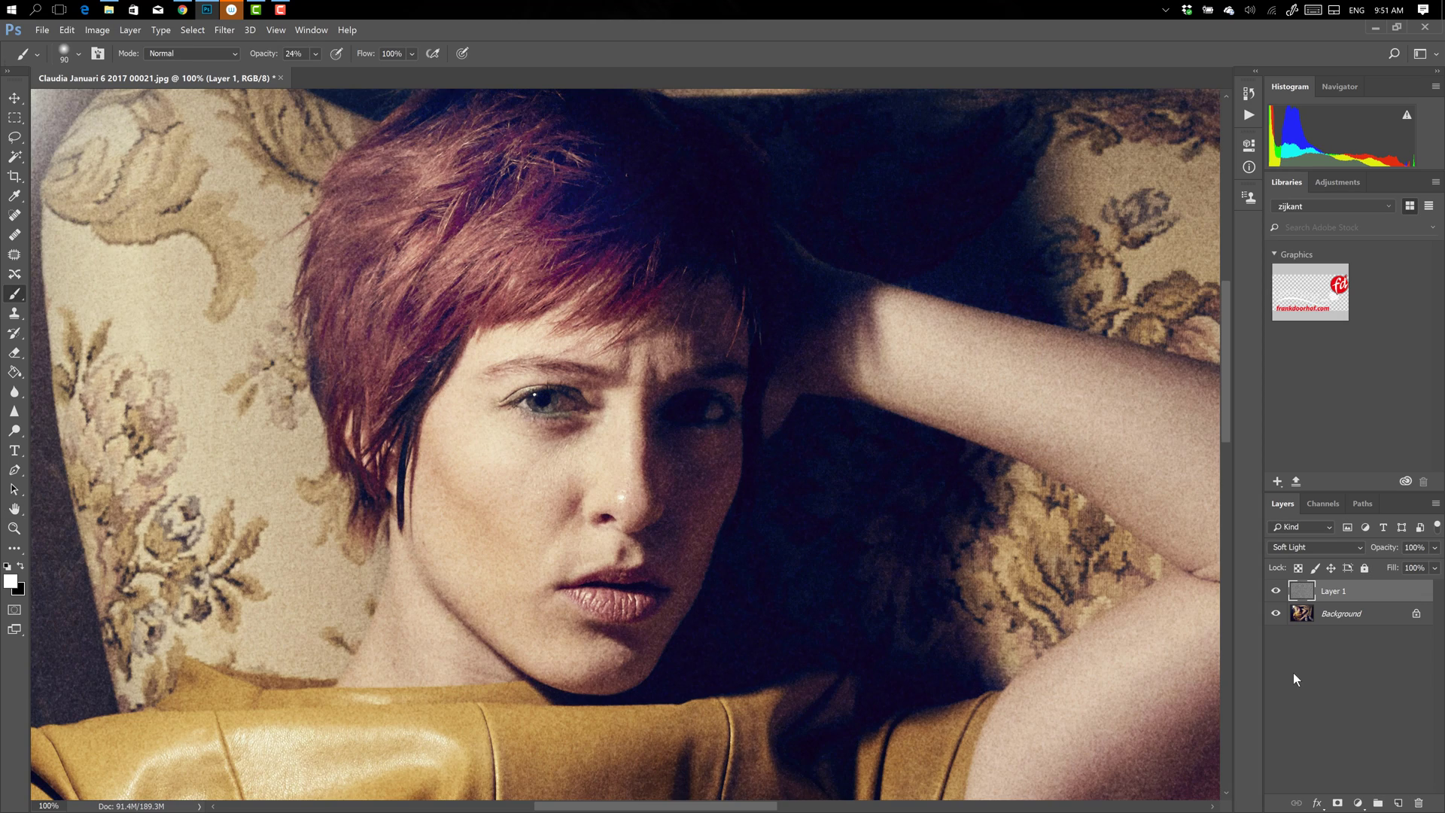
- Reduce the grain layer's opacity to 63% and delete the layer
click(1276, 592)
click(1276, 592)
click(1435, 547)
drag(1436, 561, 1353, 568)
key(Return)
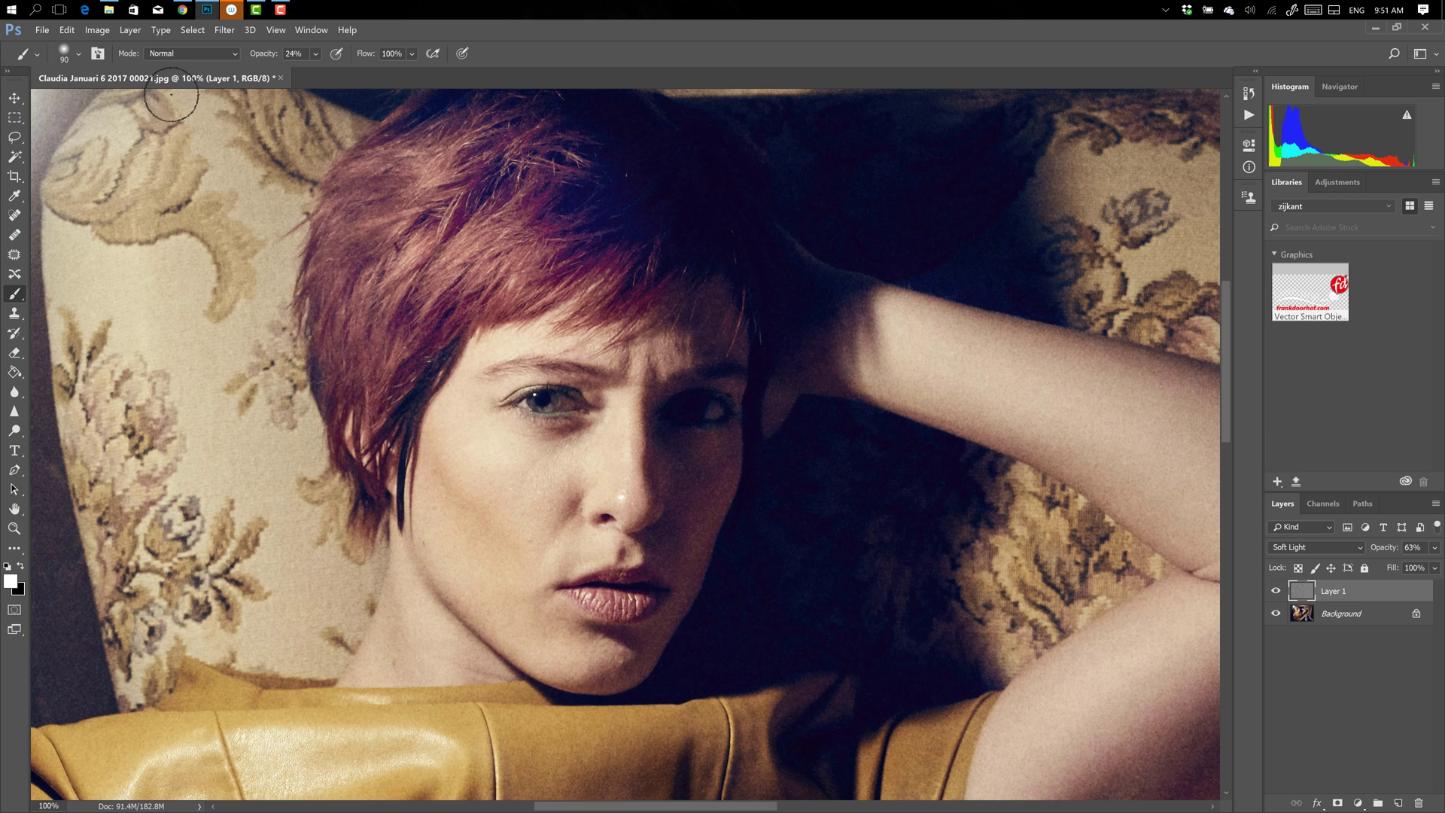
drag(1339, 591, 1419, 803)
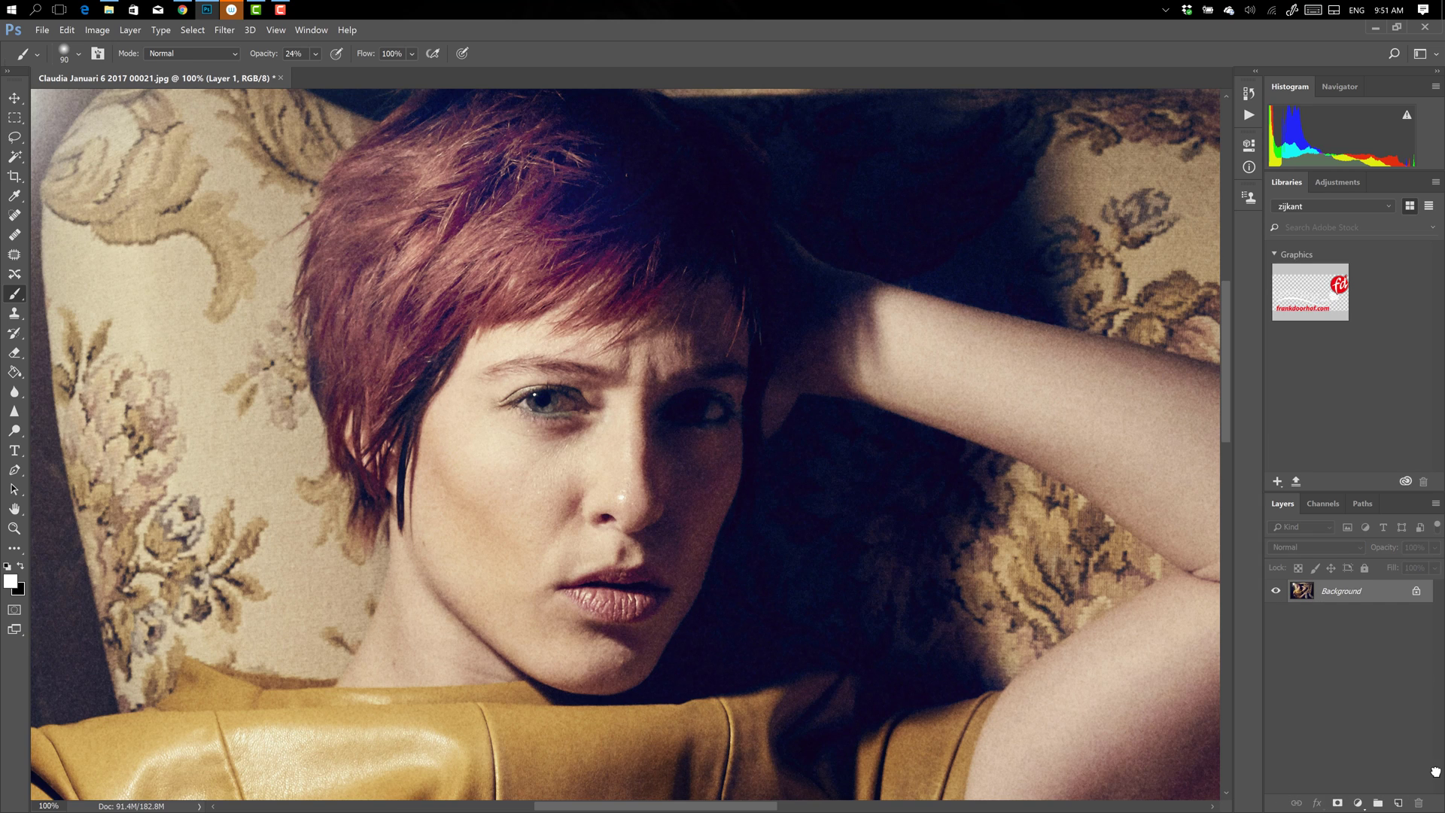
- Add a fresh Soft Light layer with 50% gray neutral fill above the background
click(129, 29)
mouse_move(140, 45)
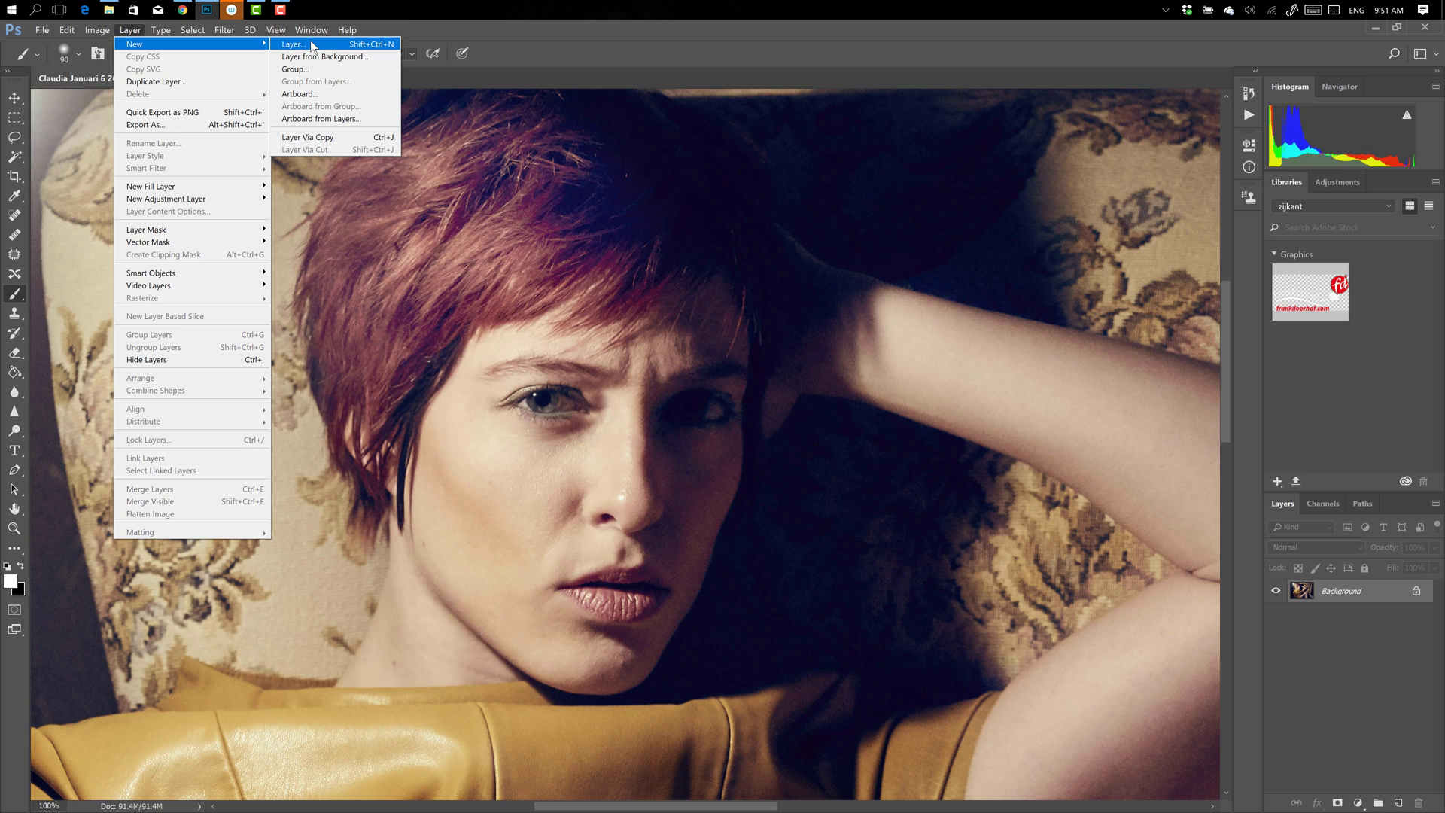
click(313, 45)
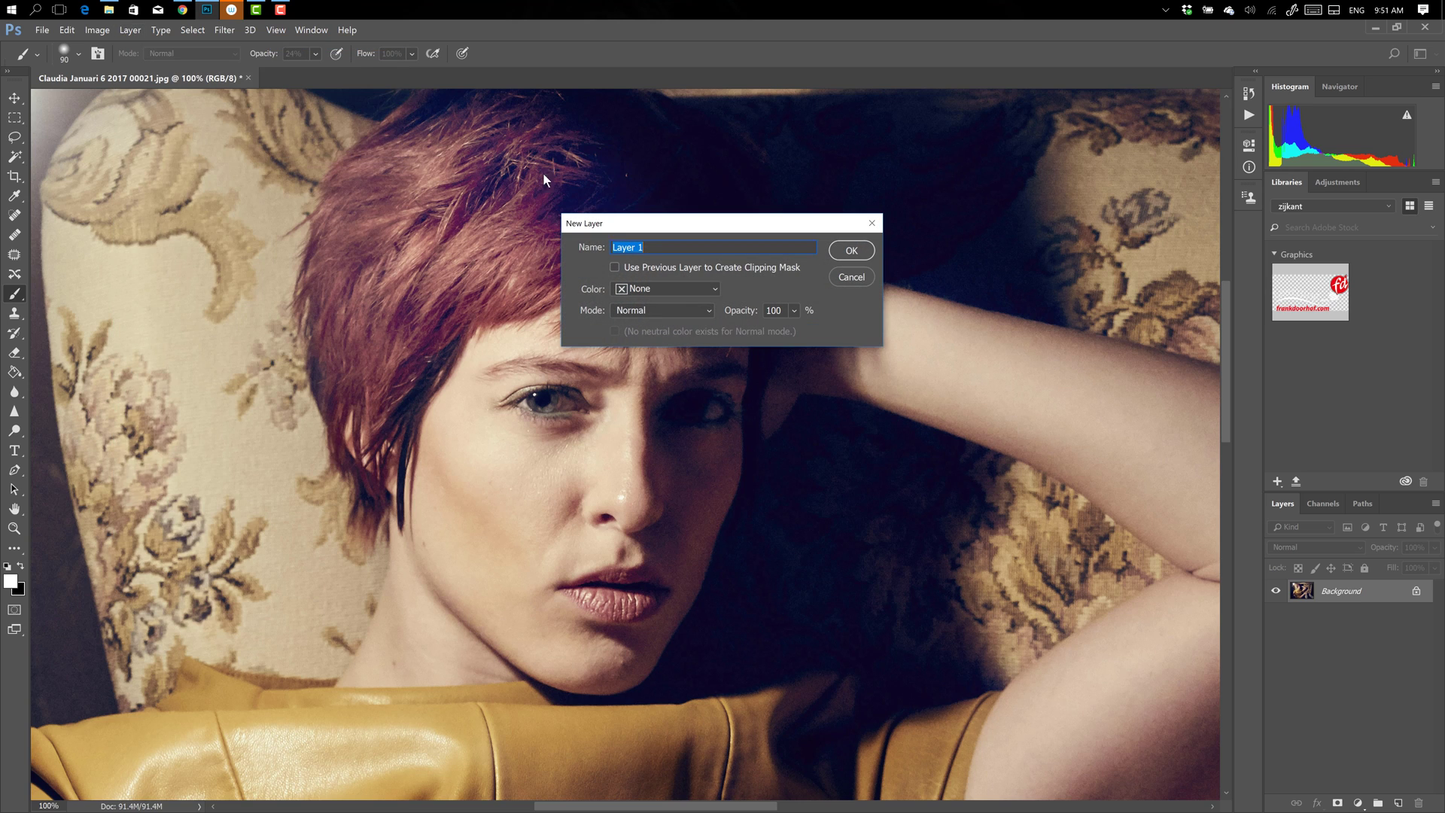
click(674, 309)
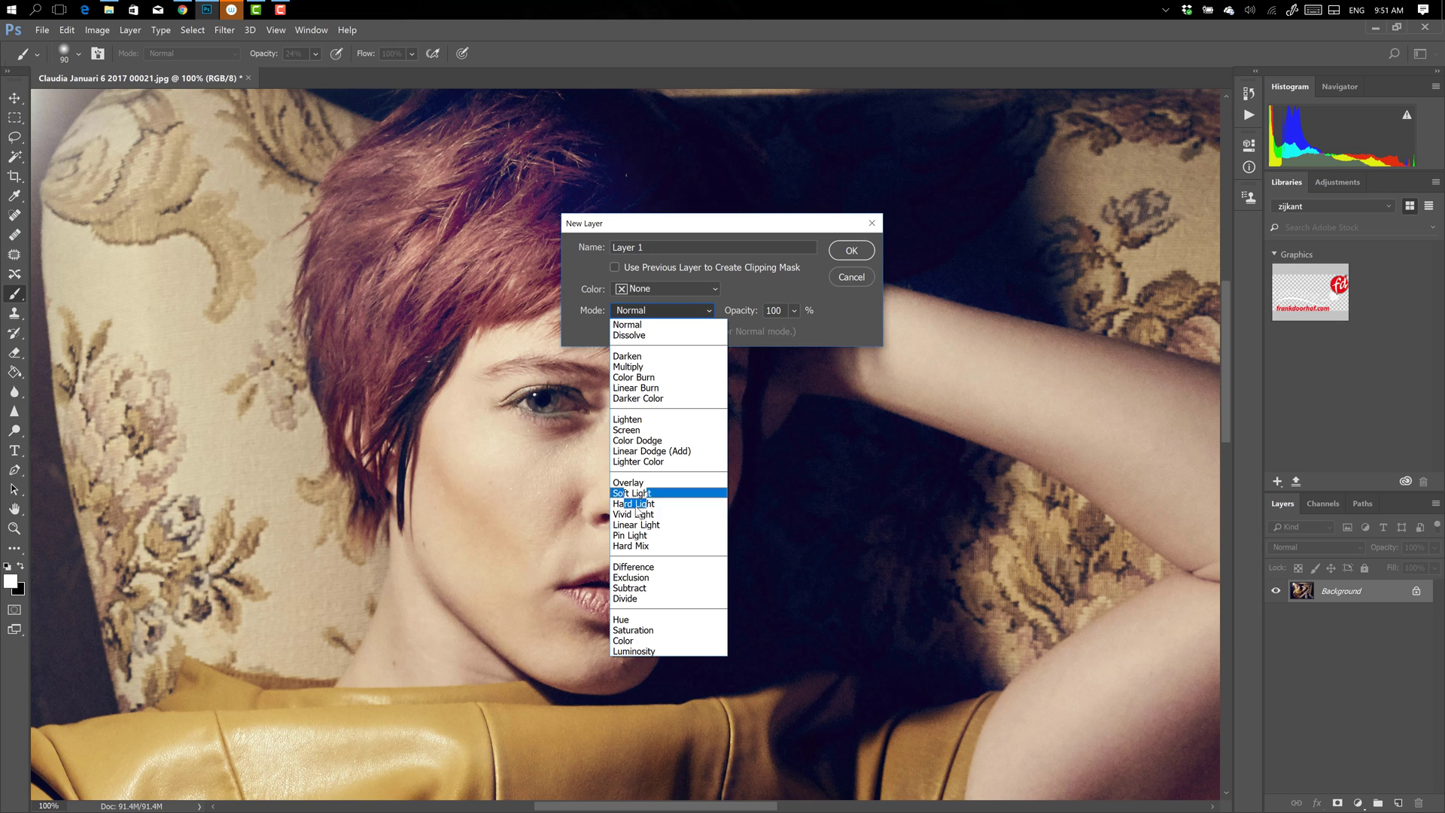
click(640, 490)
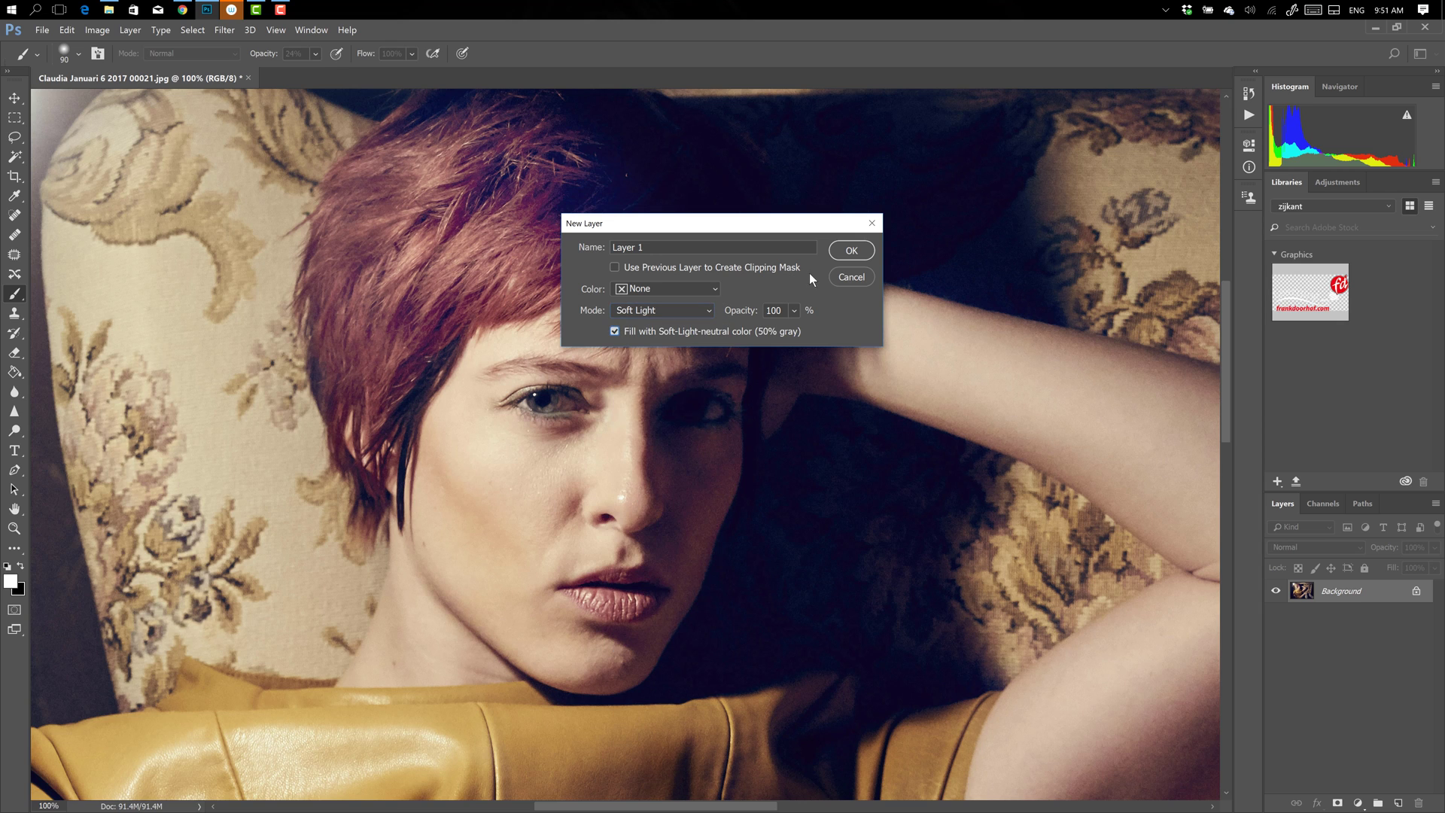
click(852, 251)
- Paint a white glow around the light bulb with a 1300 px brush at 100% opacity and compare it with the layer hidden
click(275, 29)
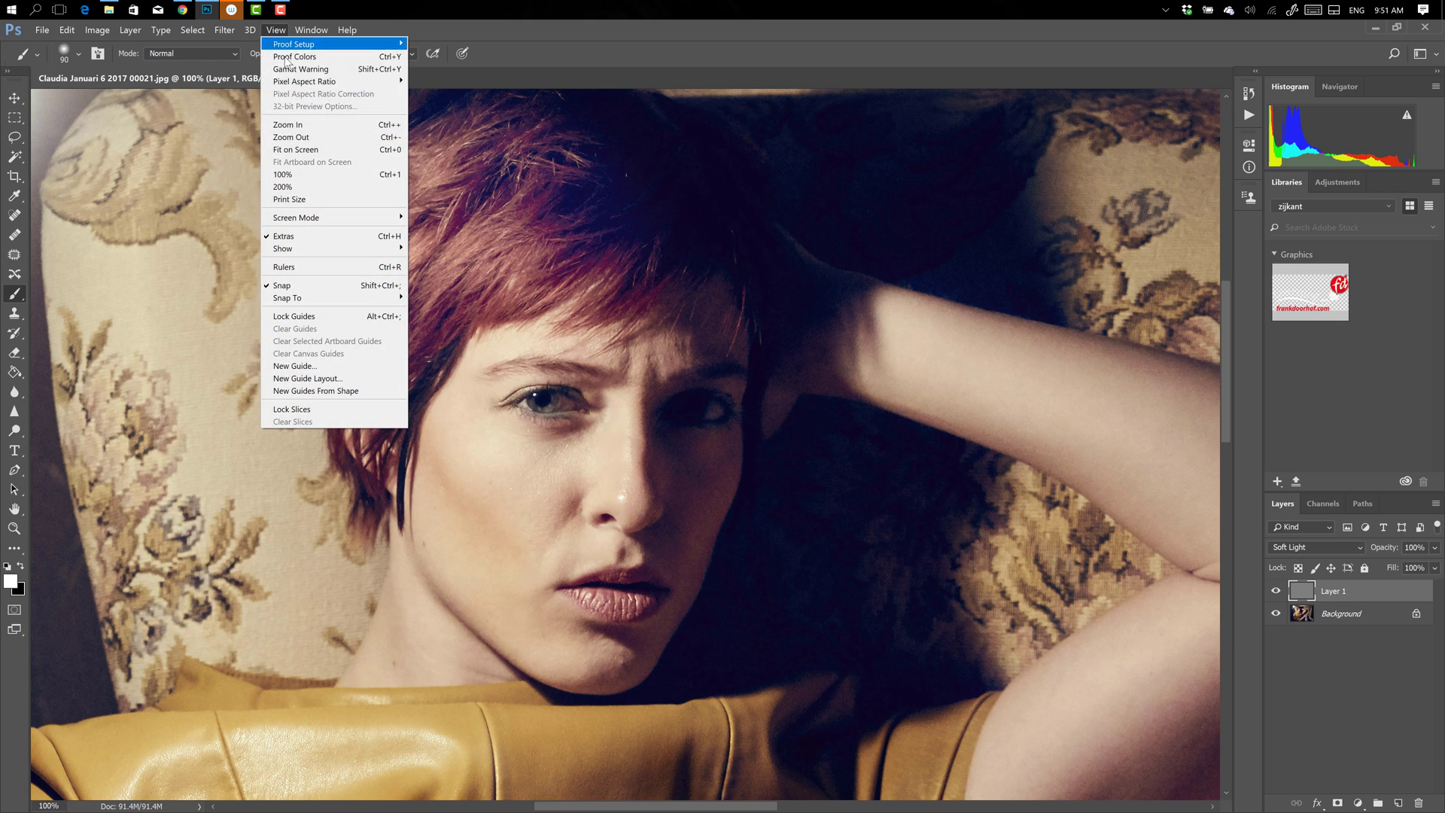
click(301, 152)
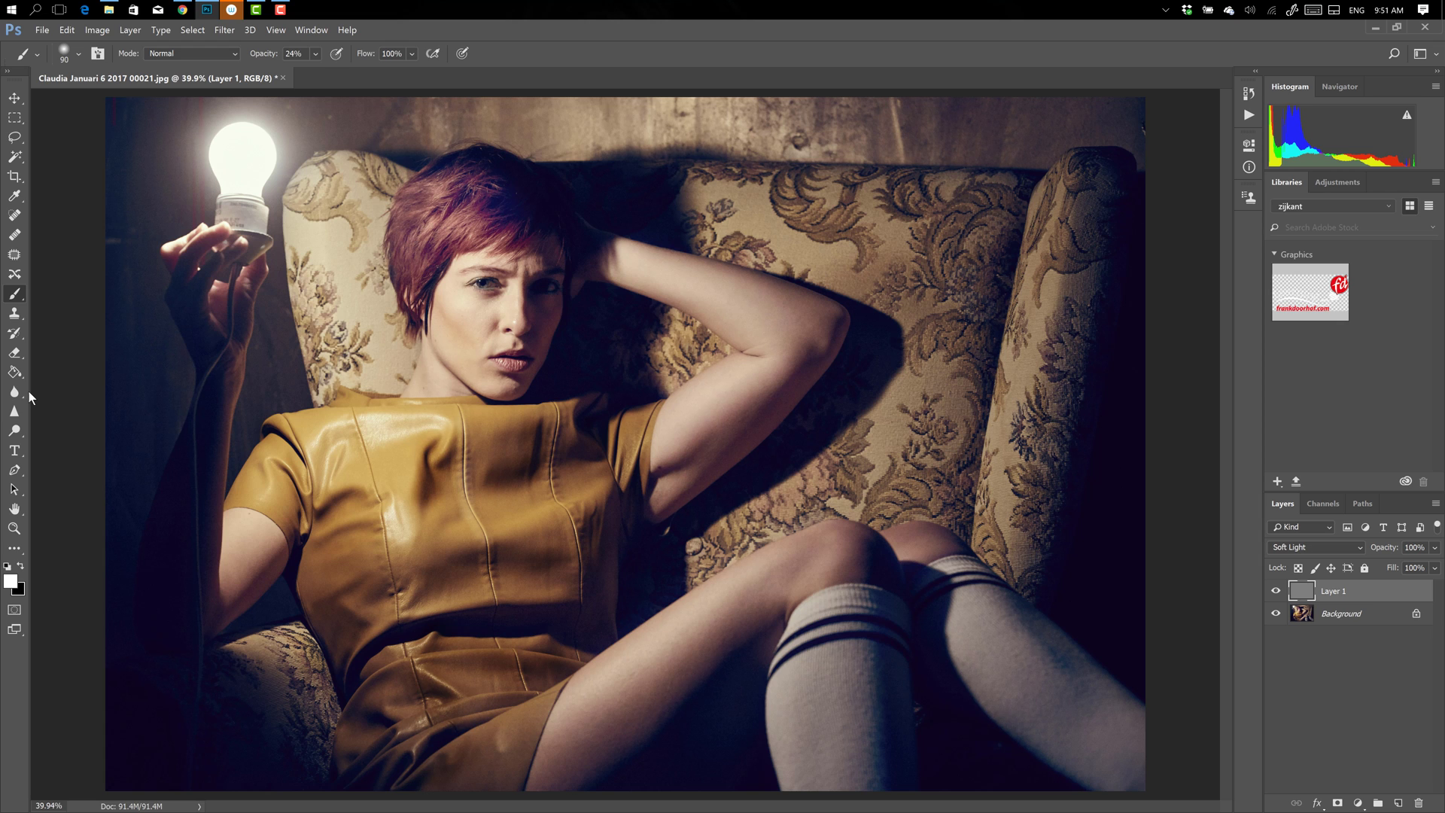
key(bracketleft)
key(bracketleft)
key(bracketleft)
key(bracketleft)
key(bracketleft)
key(bracketright)
key(bracketright)
key(bracketright)
key(bracketright)
key(bracketright)
key(bracketright)
key(bracketright)
key(bracketright)
key(bracketright)
key(bracketright)
key(bracketright)
key(bracketright)
key(bracketright)
key(bracketright)
key(bracketright)
key(bracketright)
key(bracketright)
key(bracketright)
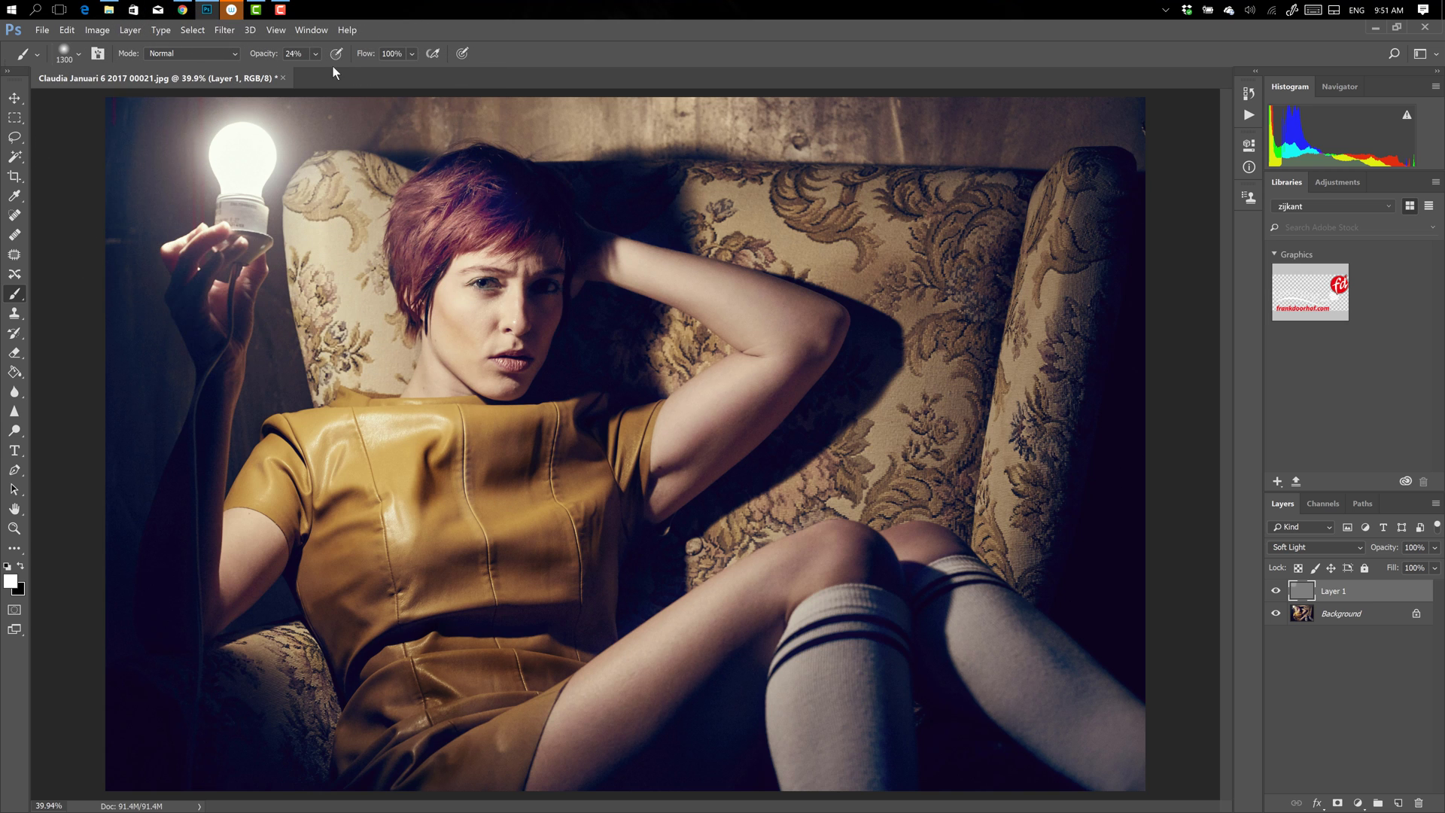
click(316, 54)
drag(322, 88, 383, 84)
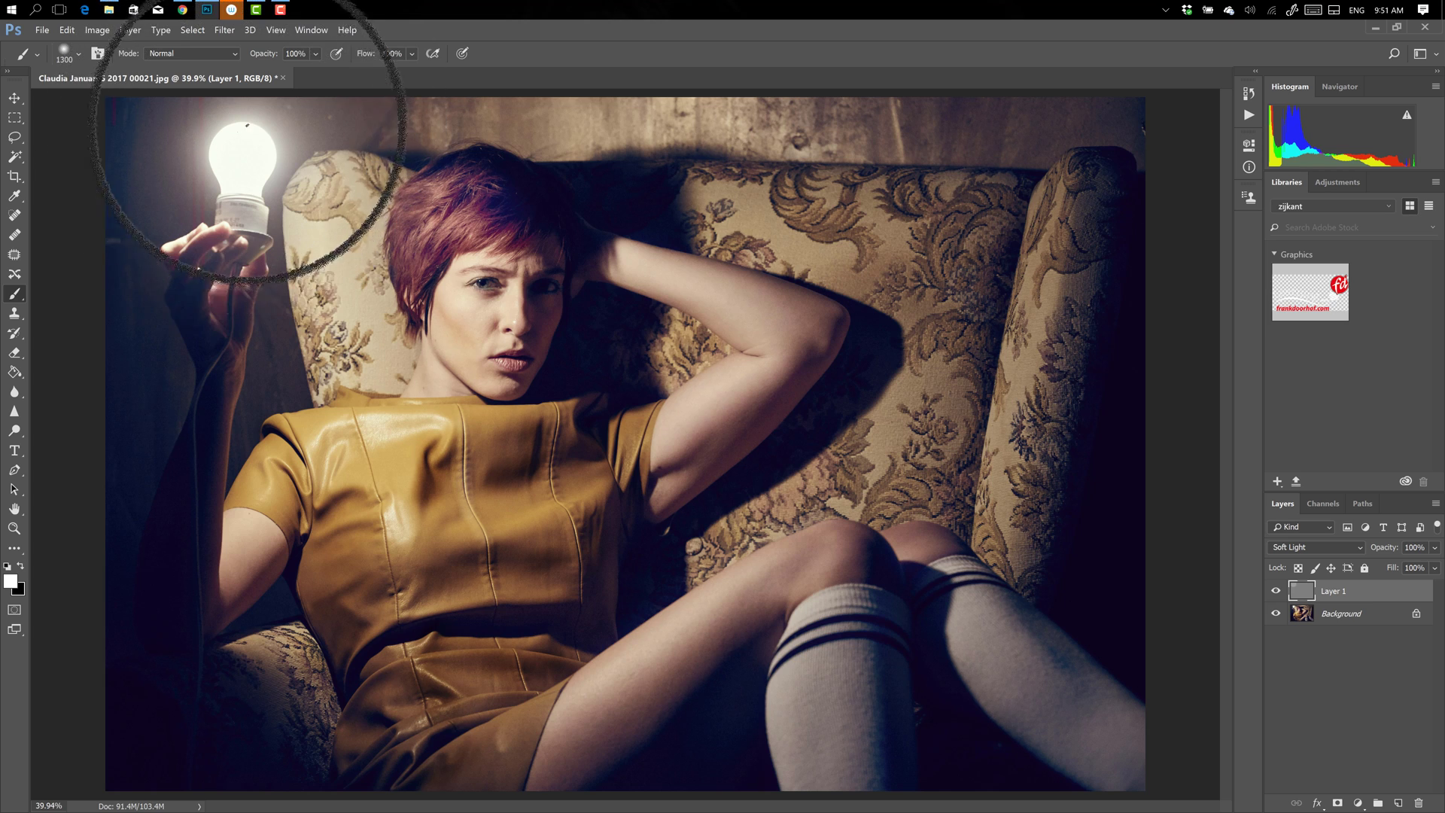
click(218, 160)
mouse_move(203, 177)
mouse_down()
mouse_move(220, 135)
mouse_move(252, 149)
mouse_move(223, 196)
mouse_move(196, 186)
mouse_move(213, 151)
mouse_move(251, 165)
mouse_move(211, 134)
mouse_move(239, 144)
mouse_up()
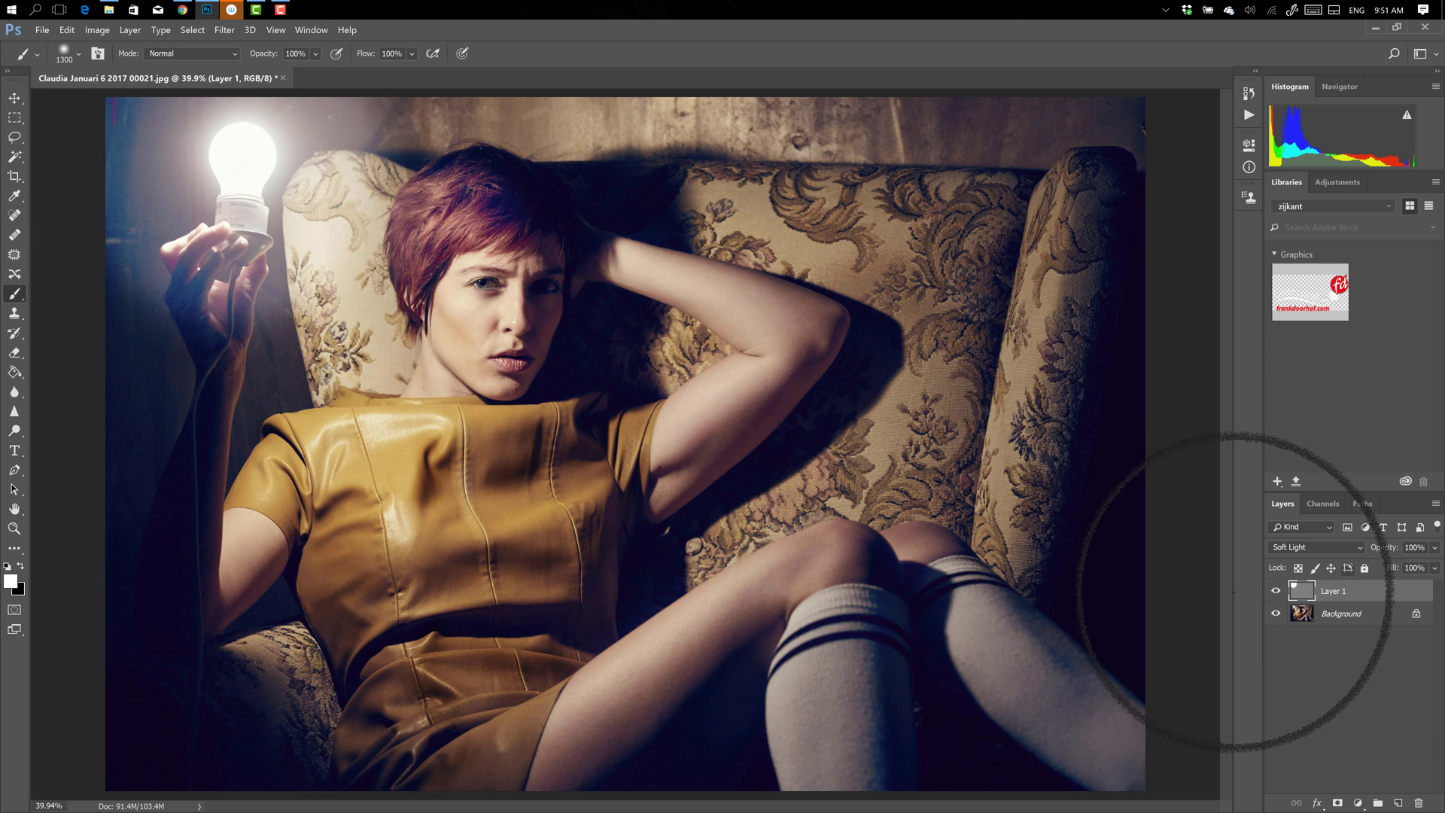
click(1276, 593)
click(1276, 592)
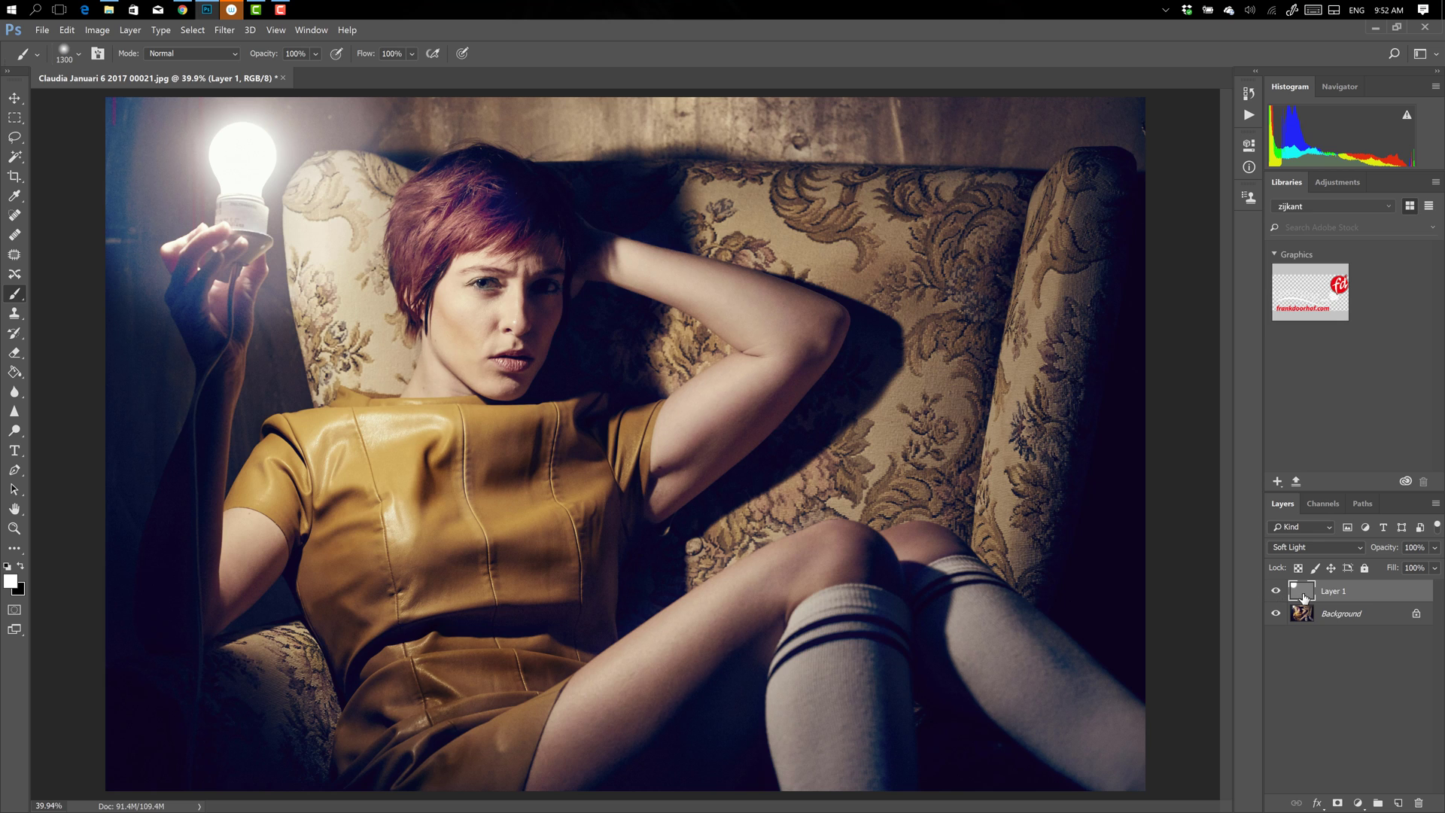
- Delete the gray Soft Light layer and add a new blank layer in Normal mode above the background
drag(1304, 596, 1421, 803)
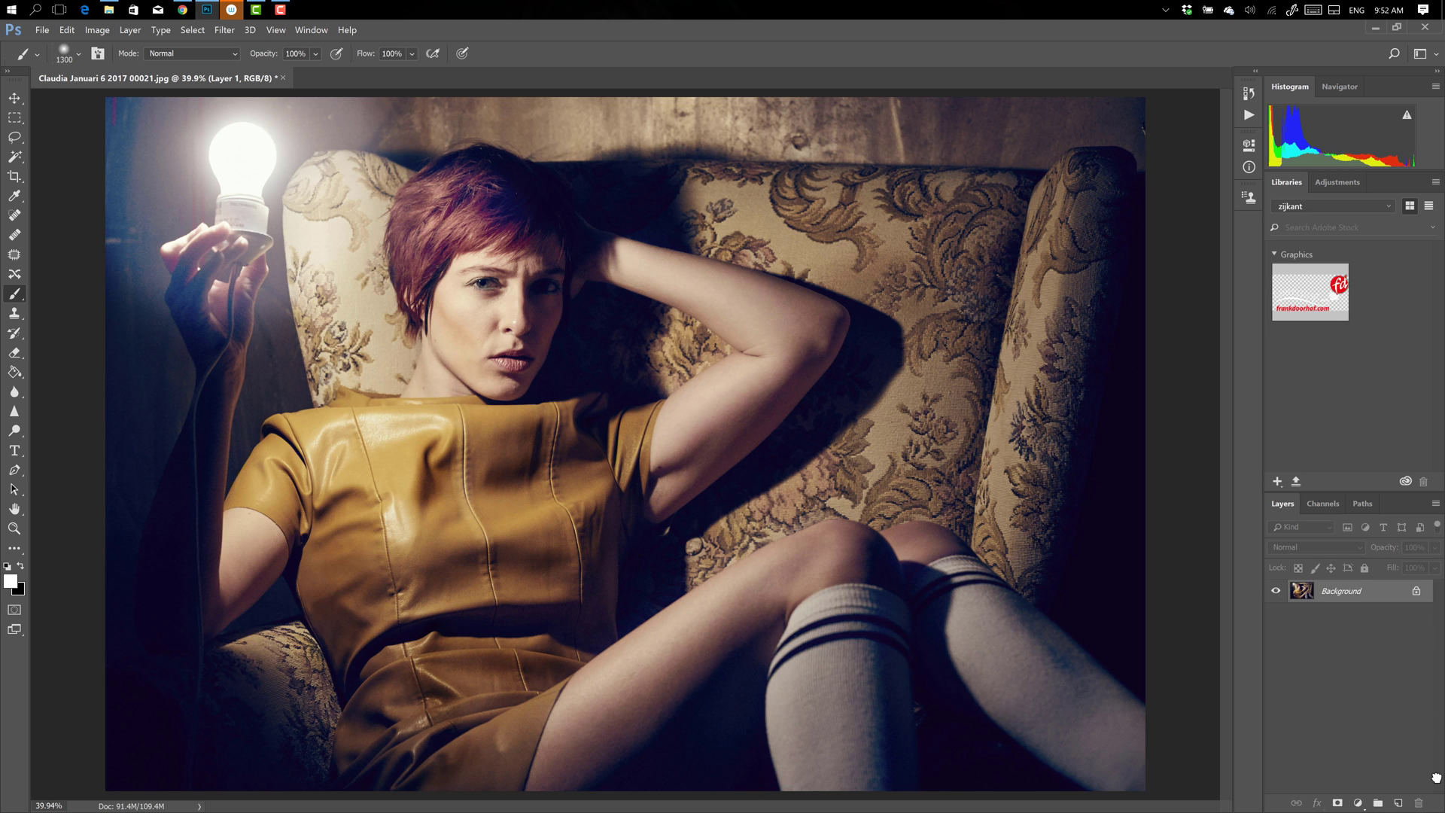
click(131, 32)
mouse_move(226, 45)
click(310, 43)
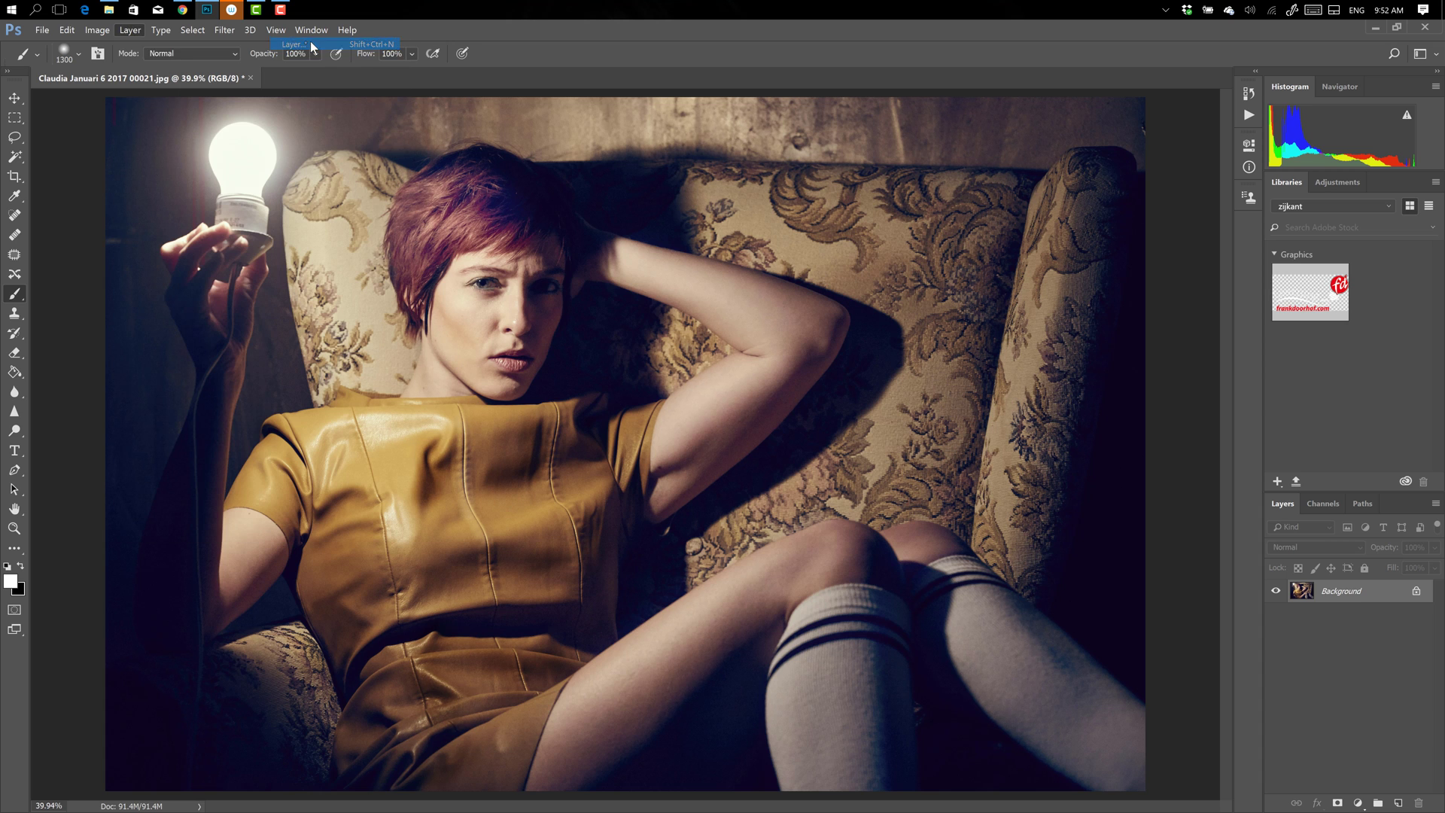
click(855, 248)
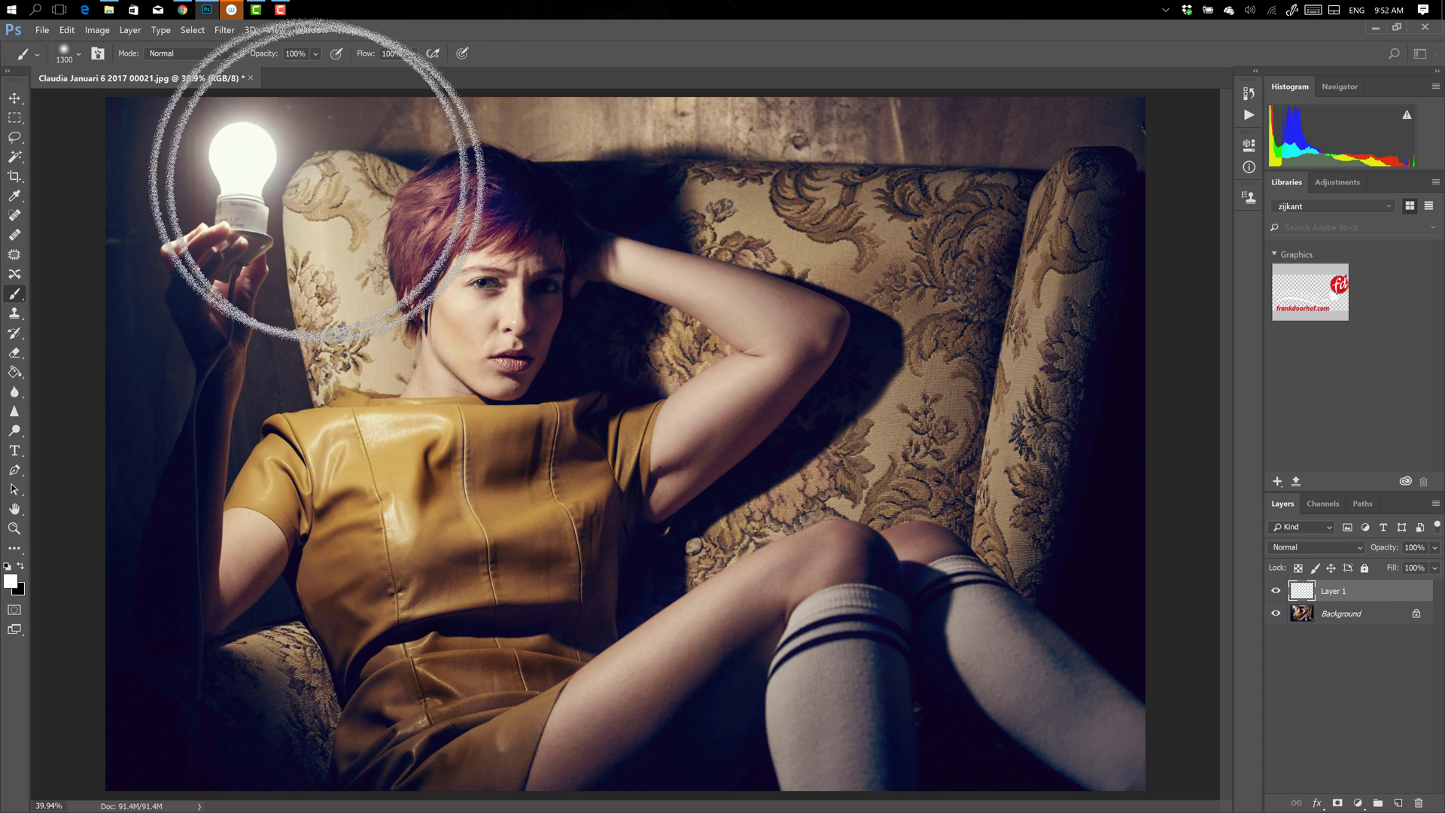
- Paint a white spot over the light bulb with the 1300 px brush and soften it with a 470.4-pixel Gaussian Blur
drag(263, 154, 218, 177)
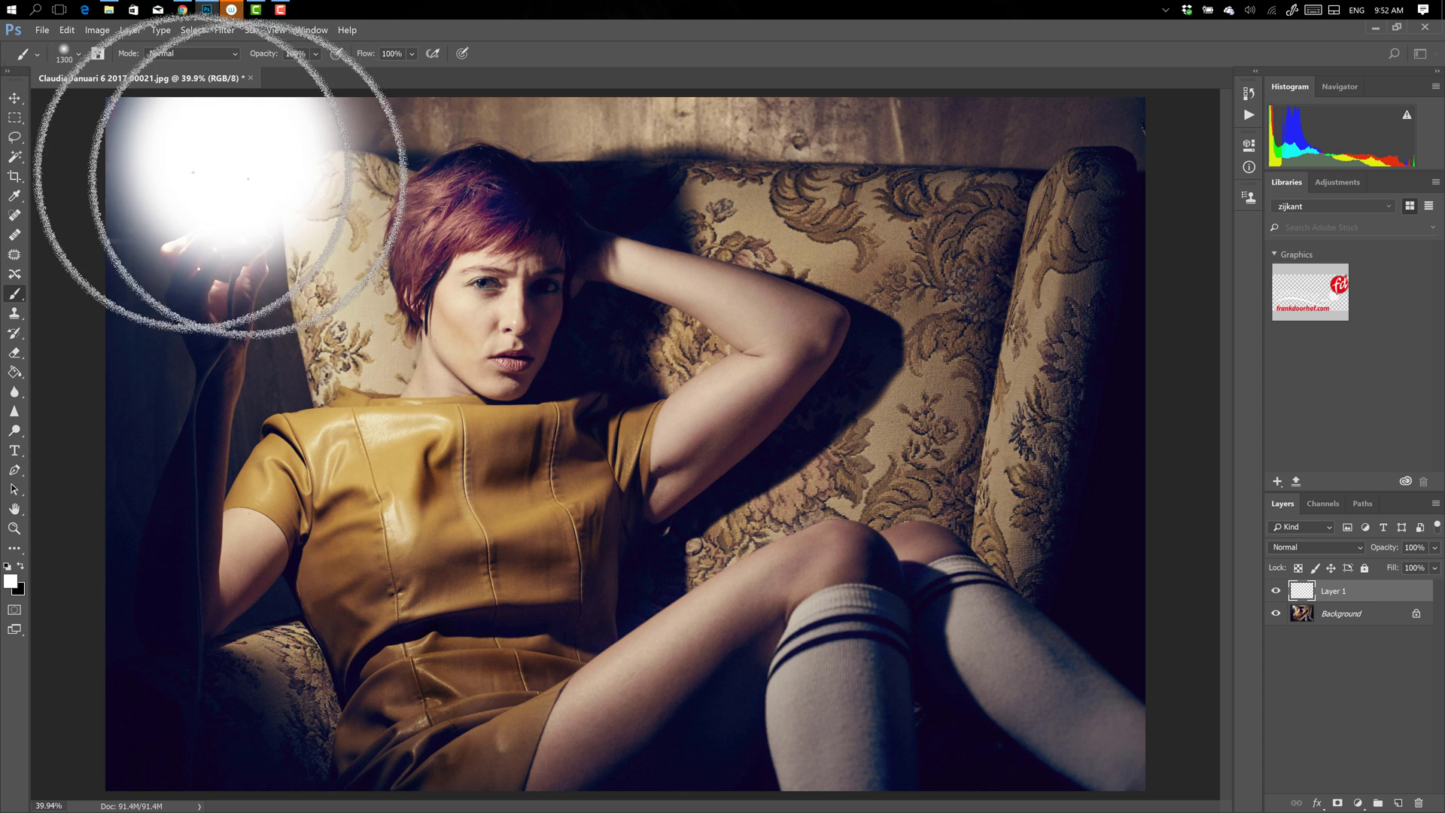
click(226, 30)
mouse_move(261, 177)
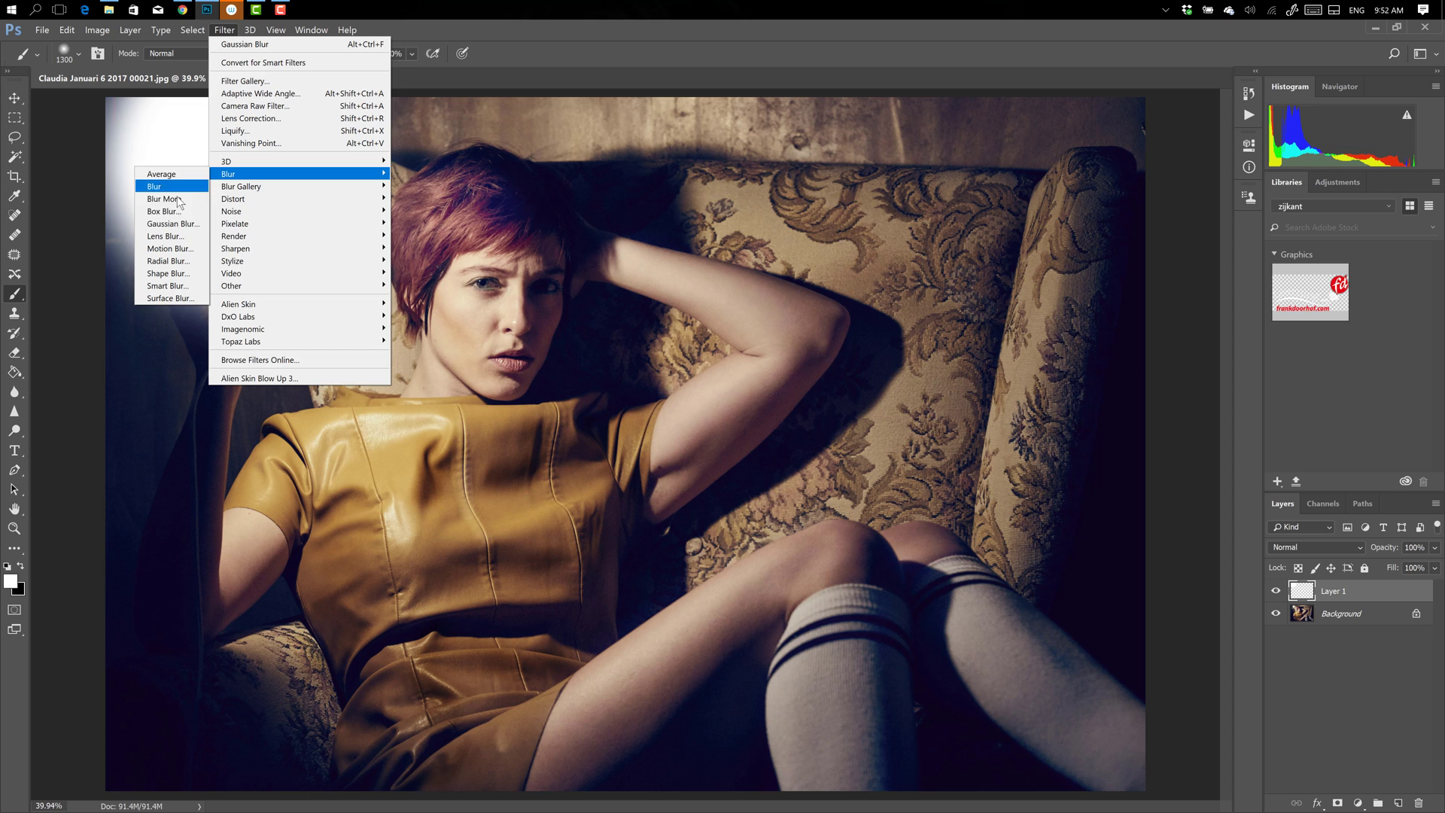
click(179, 224)
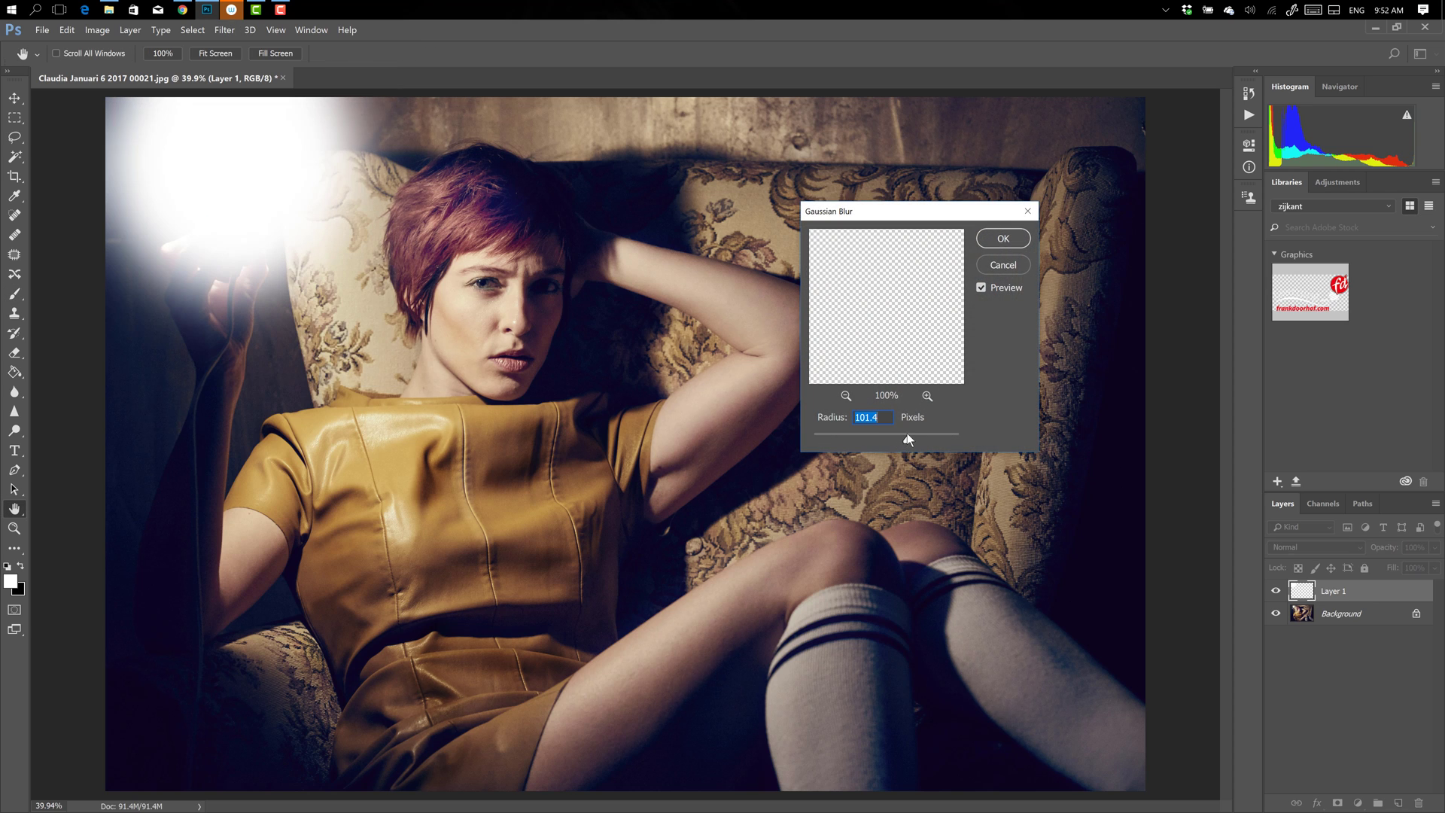
drag(906, 433, 942, 433)
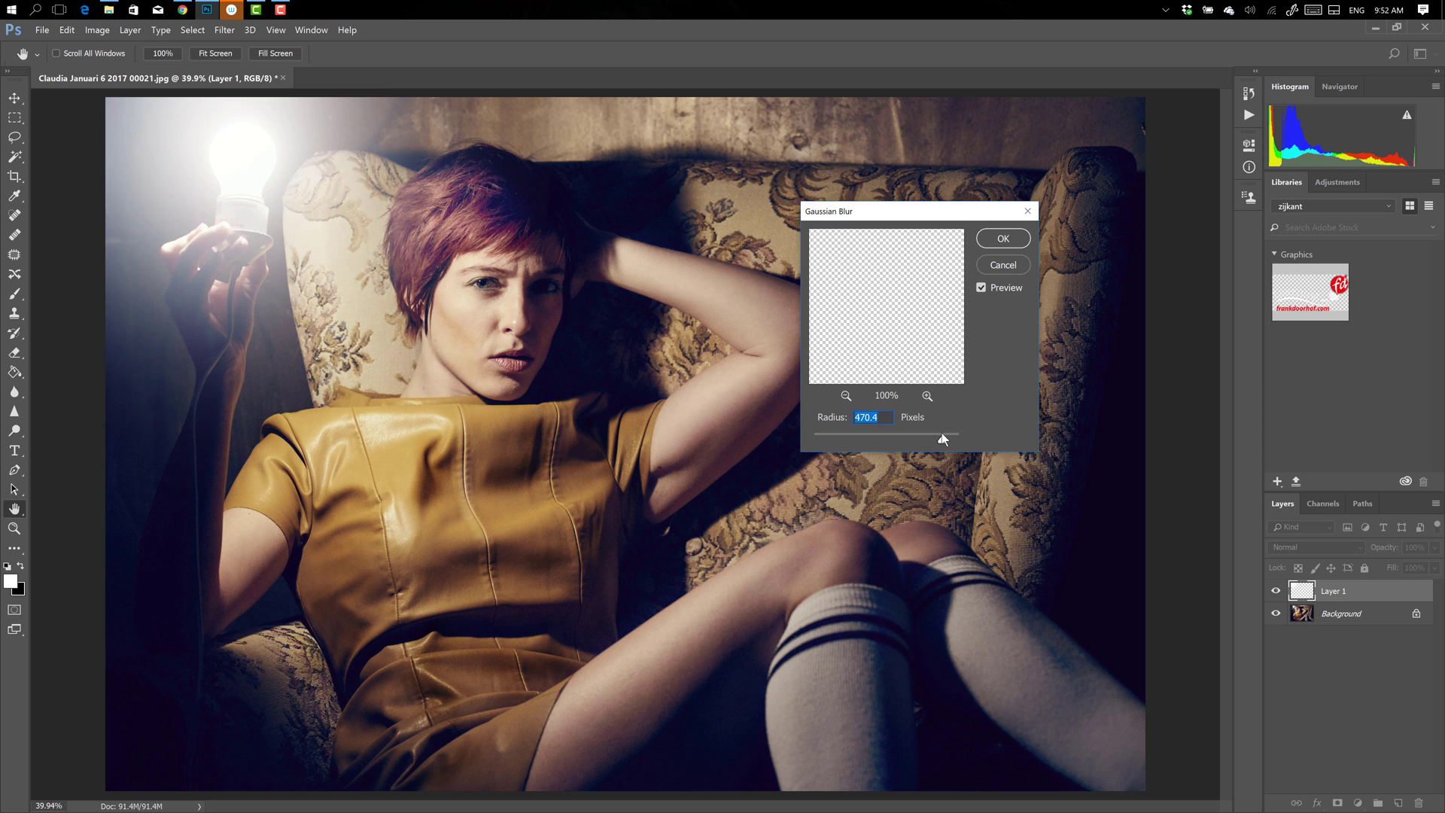
click(1007, 238)
key(b)
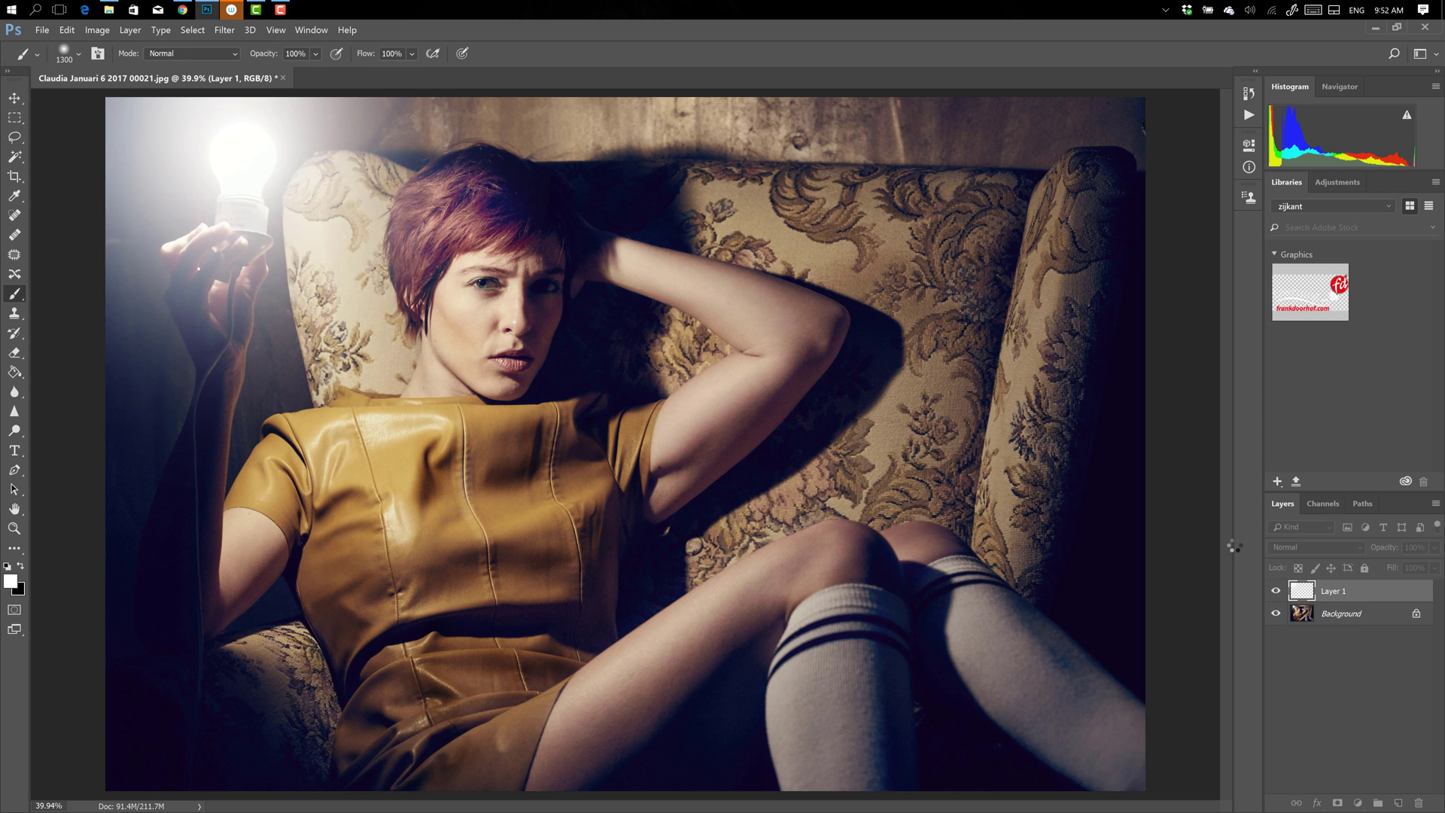